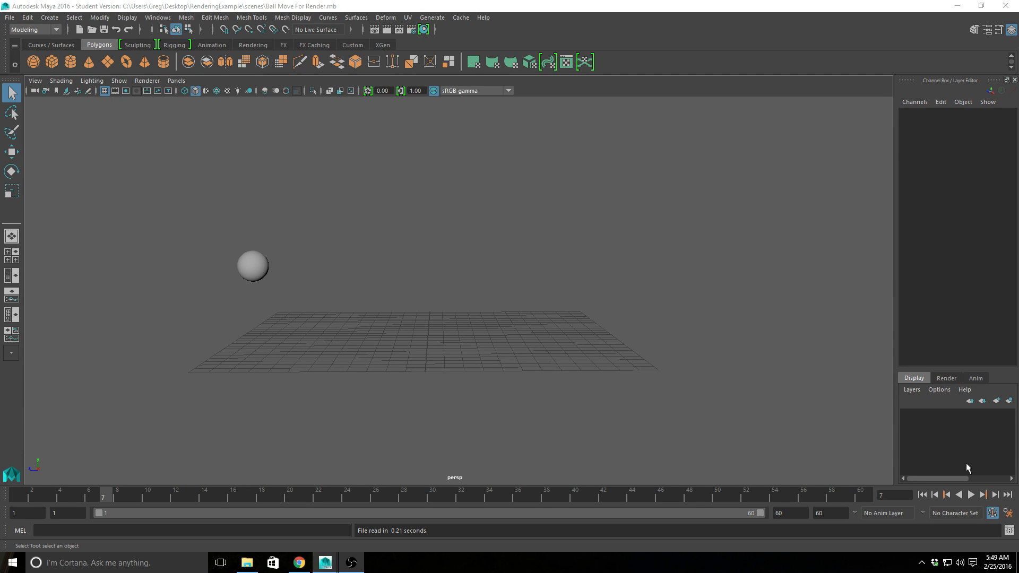
- Play the bouncing ball animation in the perspective view and stop the playback
left_click(974, 497)
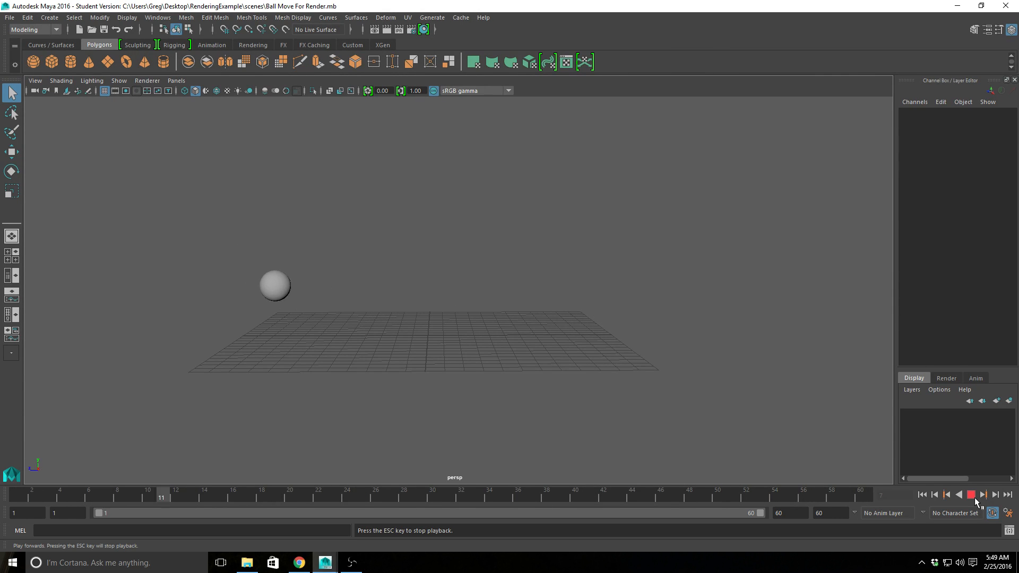
left_click(975, 497)
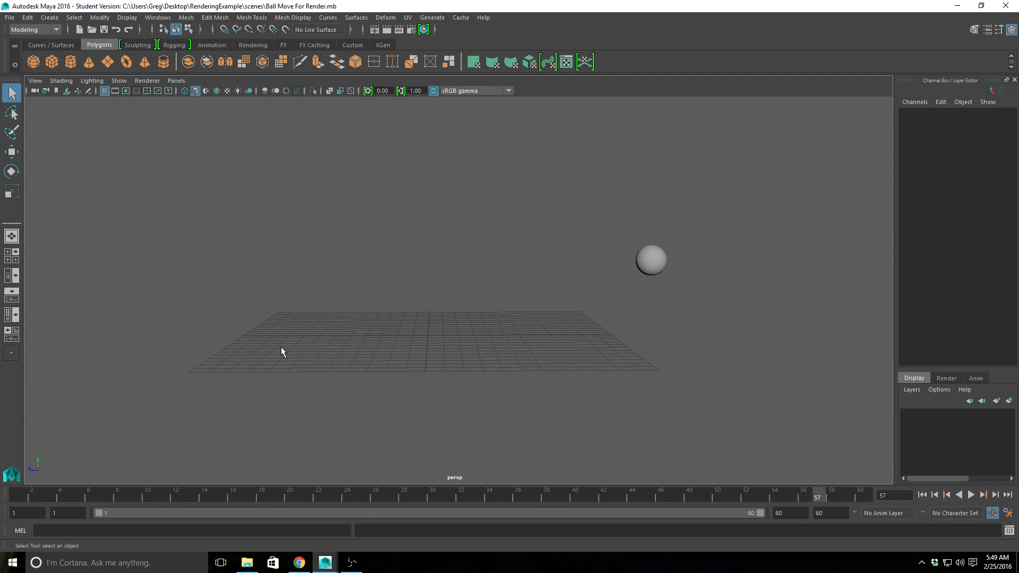
- Try the Legacy Default and Legacy High Quality viewport renderers, and restore Viewport 2.0
left_click(145, 82)
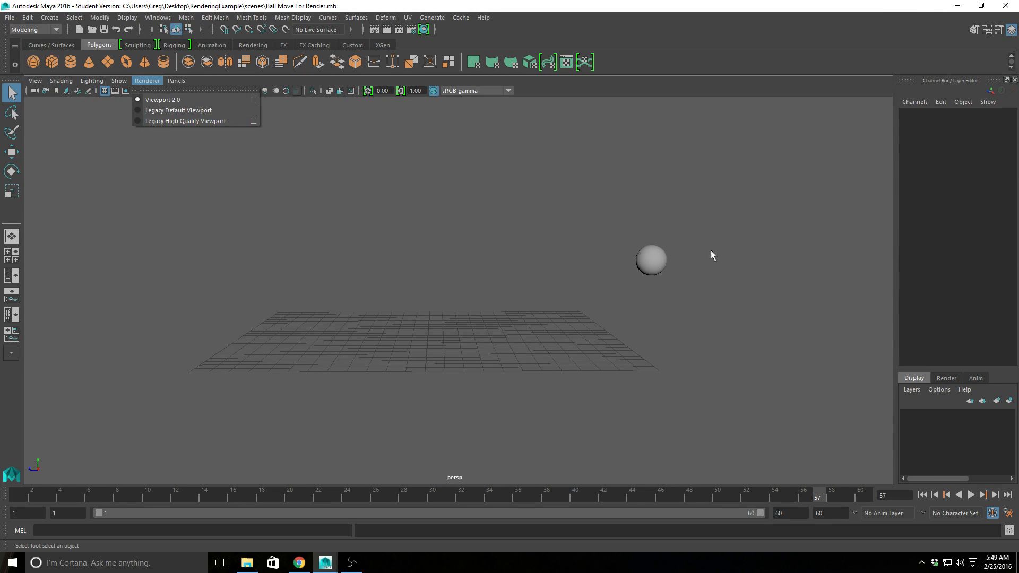
left_click(164, 112)
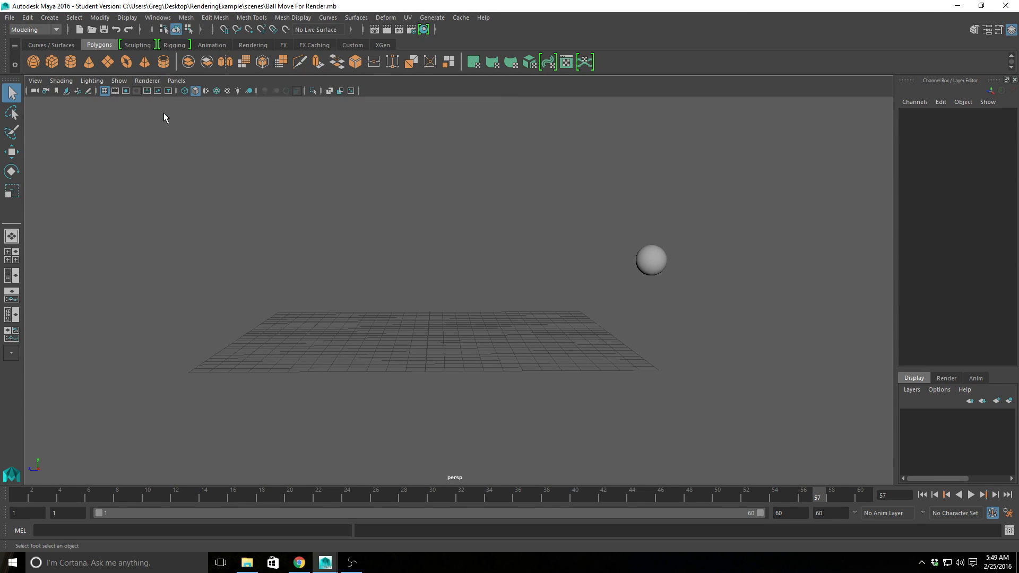
left_click(147, 80)
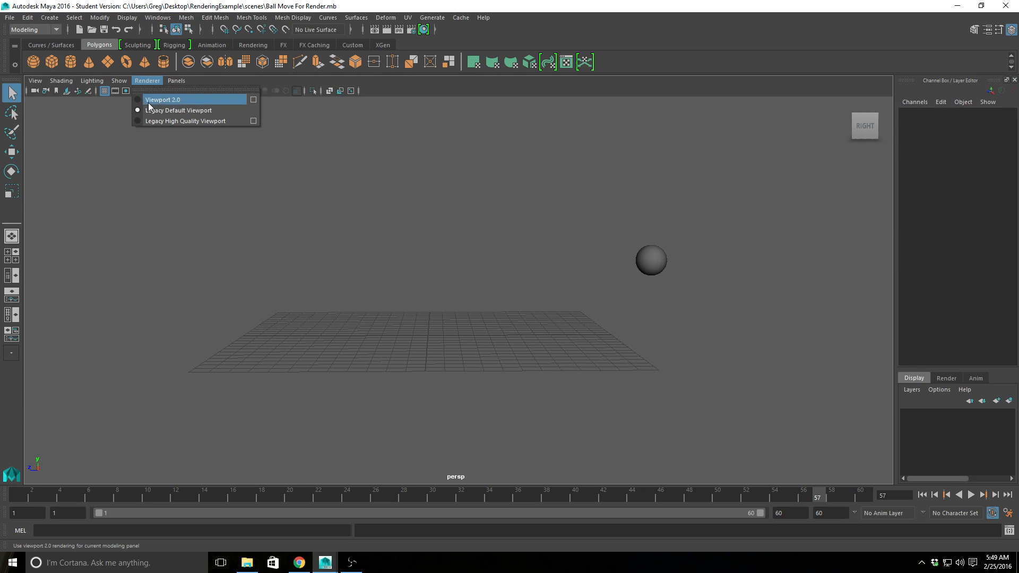
left_click(153, 123)
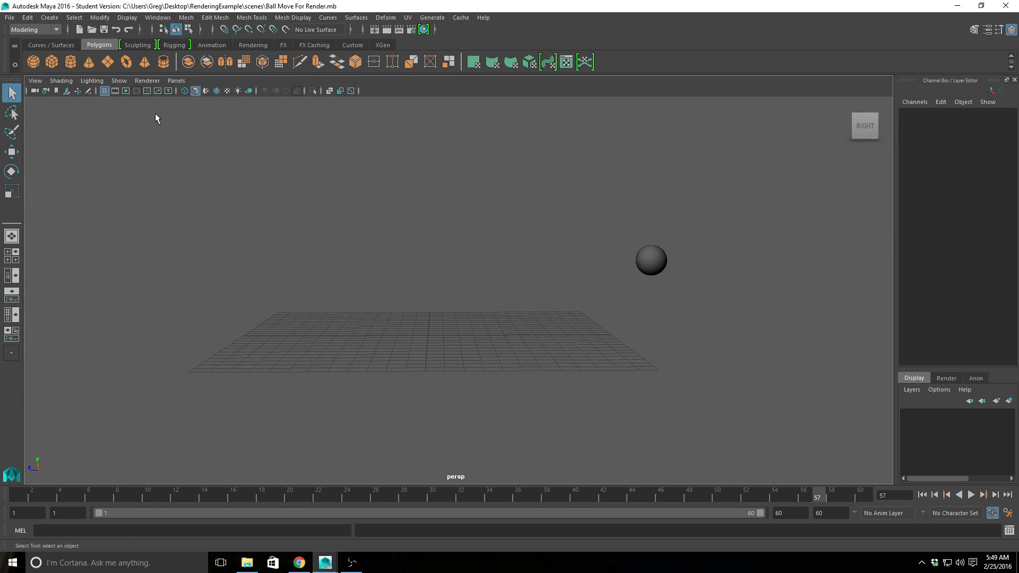
left_click(147, 81)
left_click(153, 100)
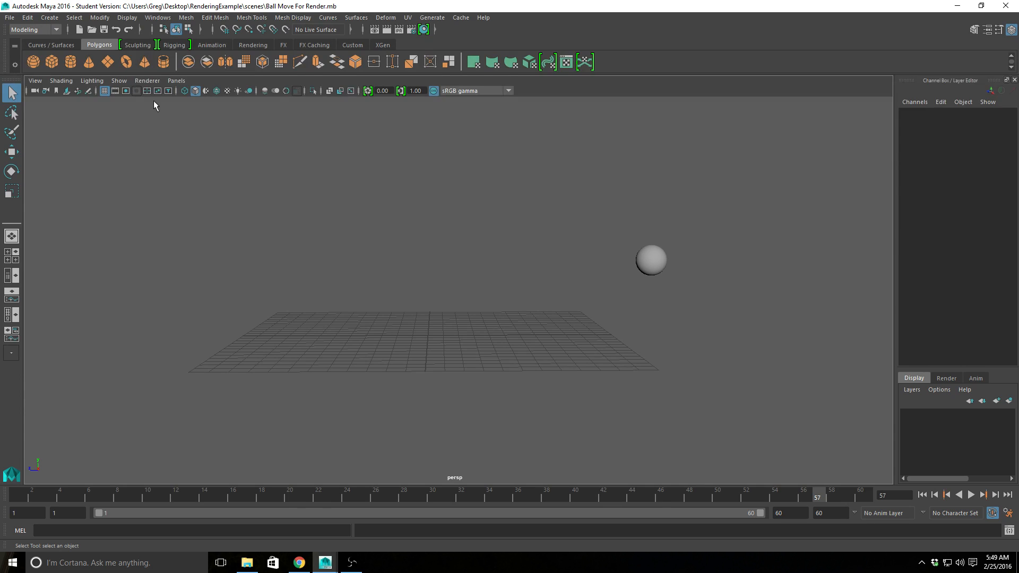
- Go to frame 60, and display the ball in wireframe before switching the viewport to textured shading
left_click_drag(811, 494, 814, 393)
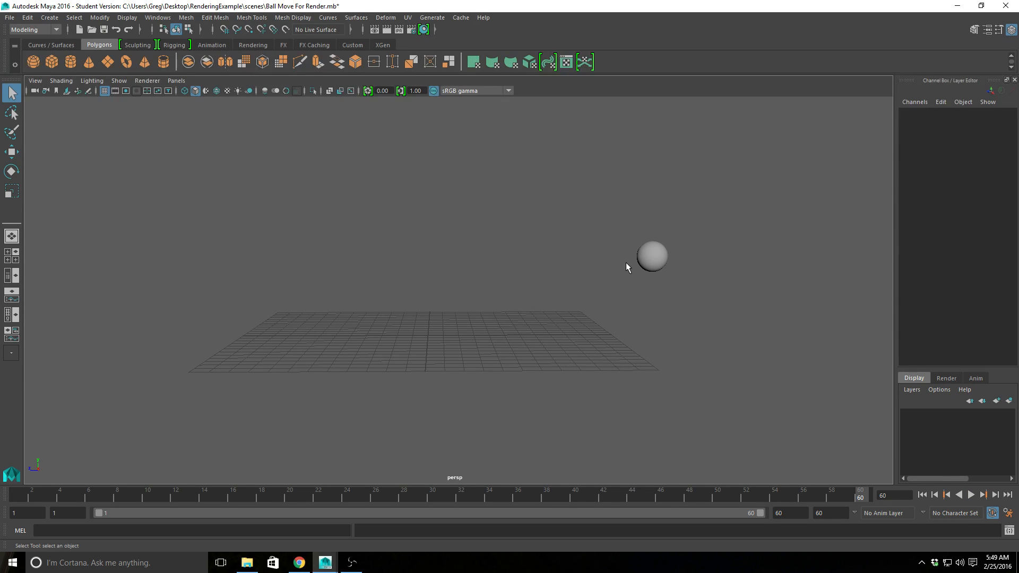
key("4")
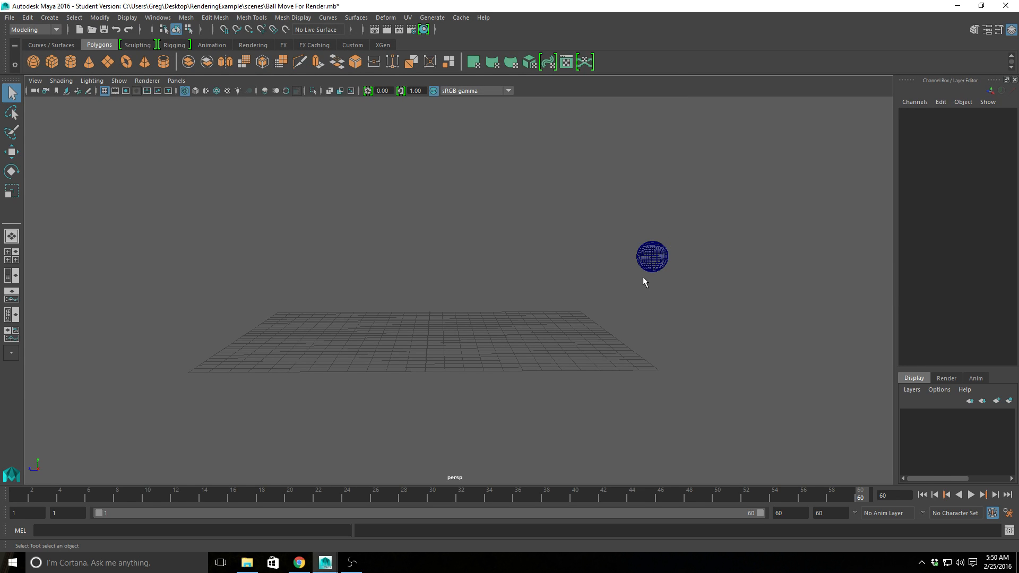
left_click_drag(698, 222, 635, 281)
key("w")
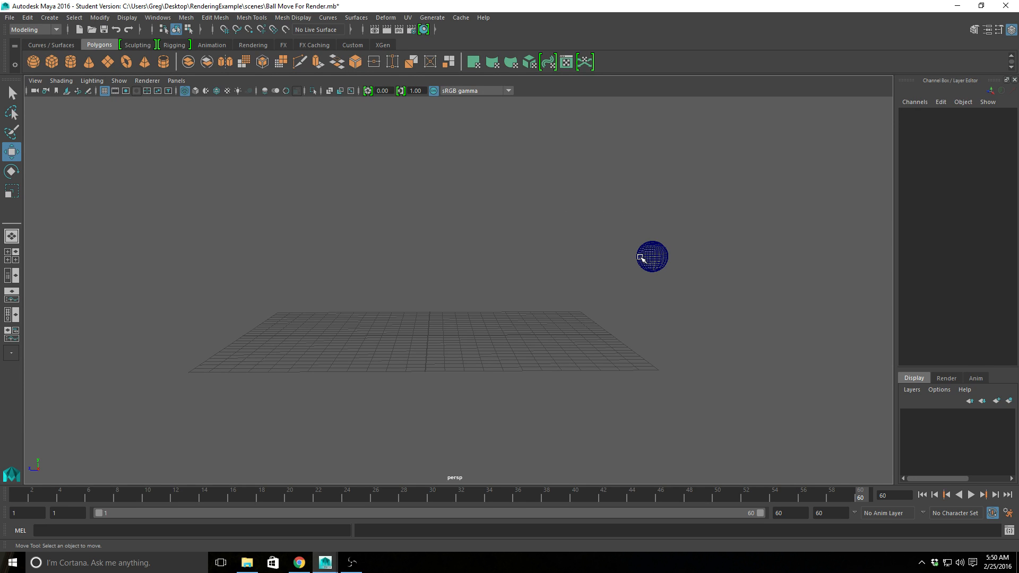
key("6")
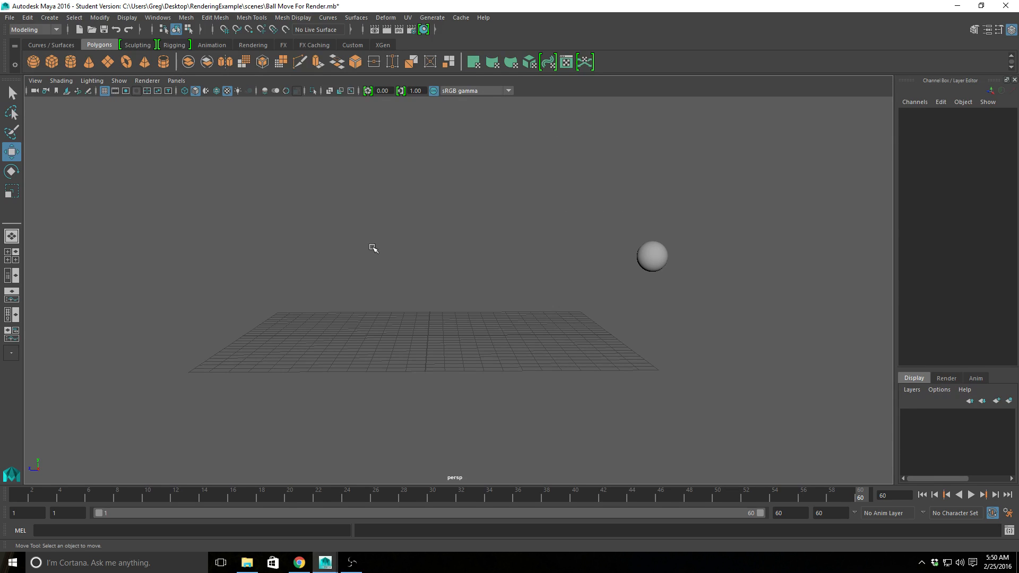
- Preview the animation, and render frame 1 with Maya Software, closing the Render View after checking it
left_click(971, 496)
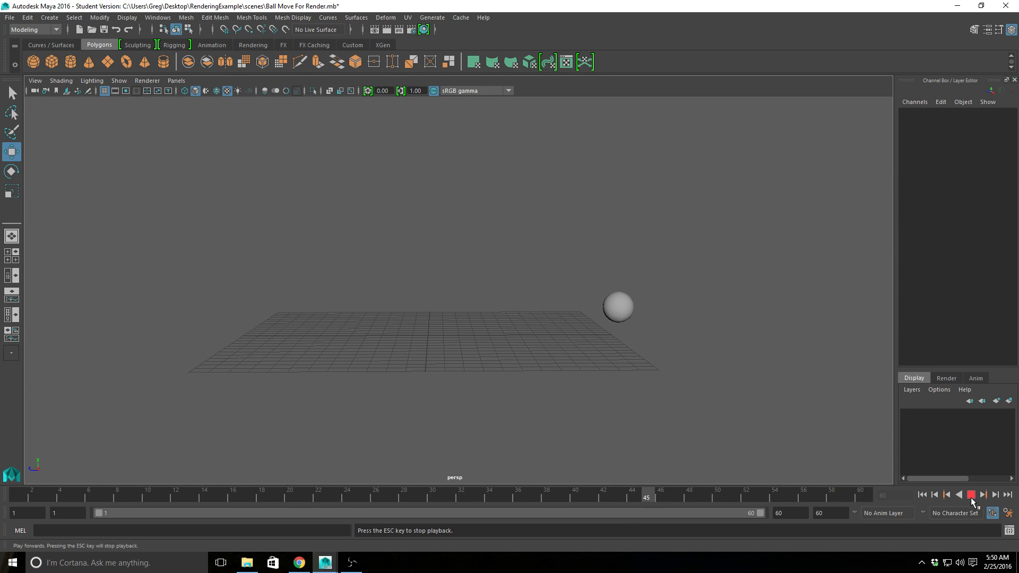
left_click(971, 495)
left_click_drag(687, 499, 19, 496)
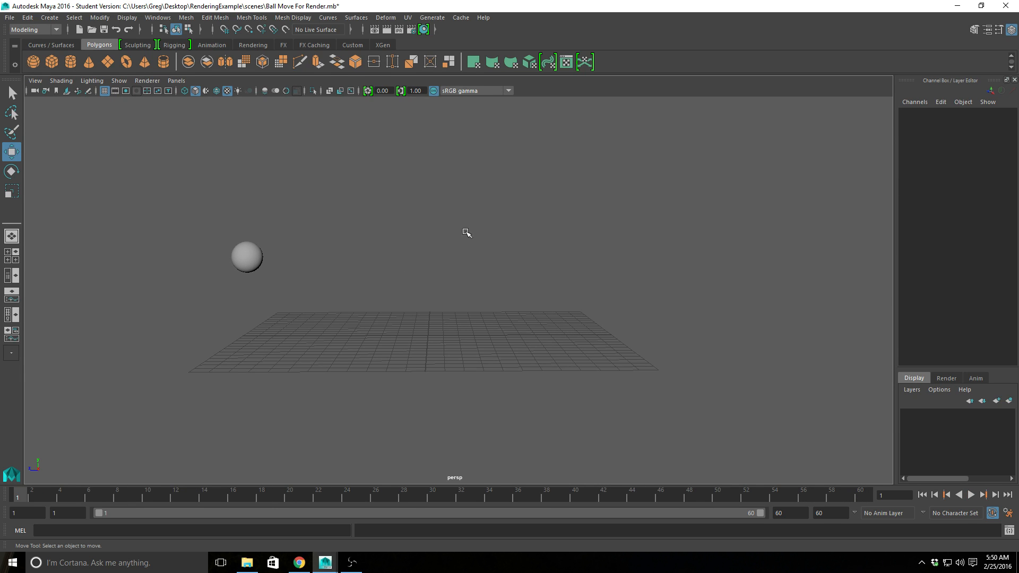
left_click(387, 29)
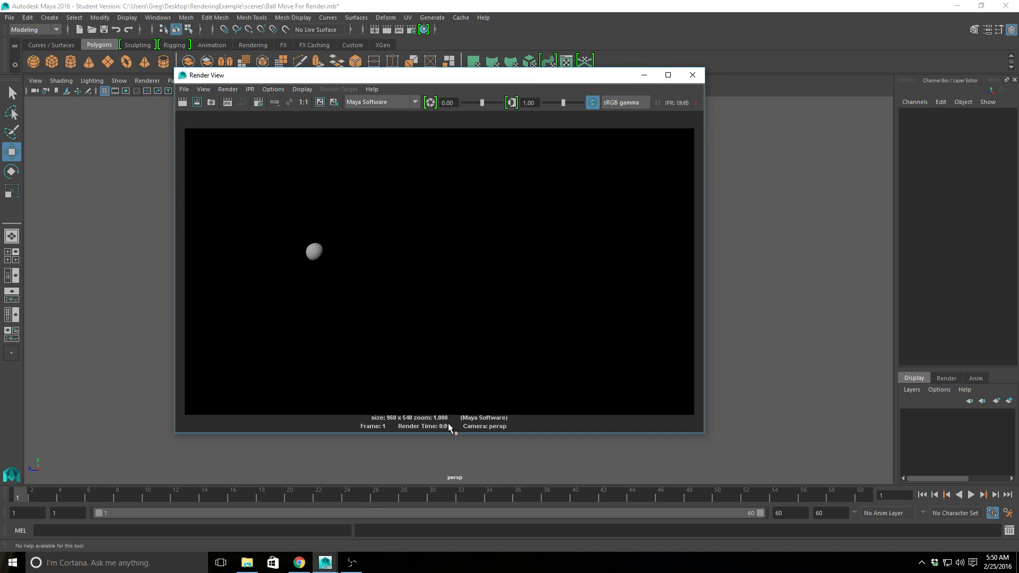
left_click(693, 75)
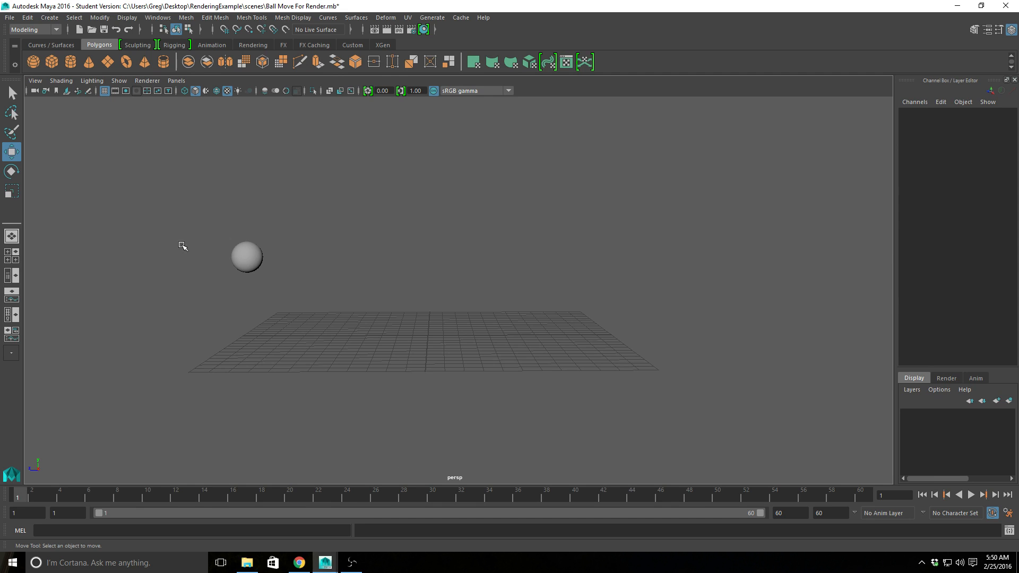
- Play the animation from frame 1, stop it at frame 51, and render that frame
mouse_move(22, 498)
left_mouse_down()
mouse_move(769, 497)
mouse_move(17, 497)
left_mouse_up()
left_click(971, 496)
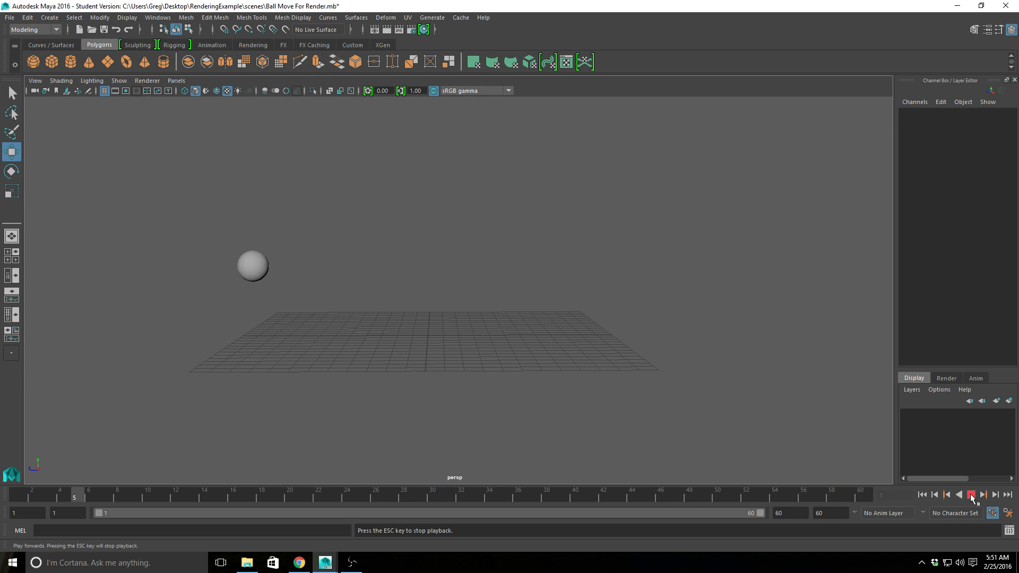
left_click(971, 495)
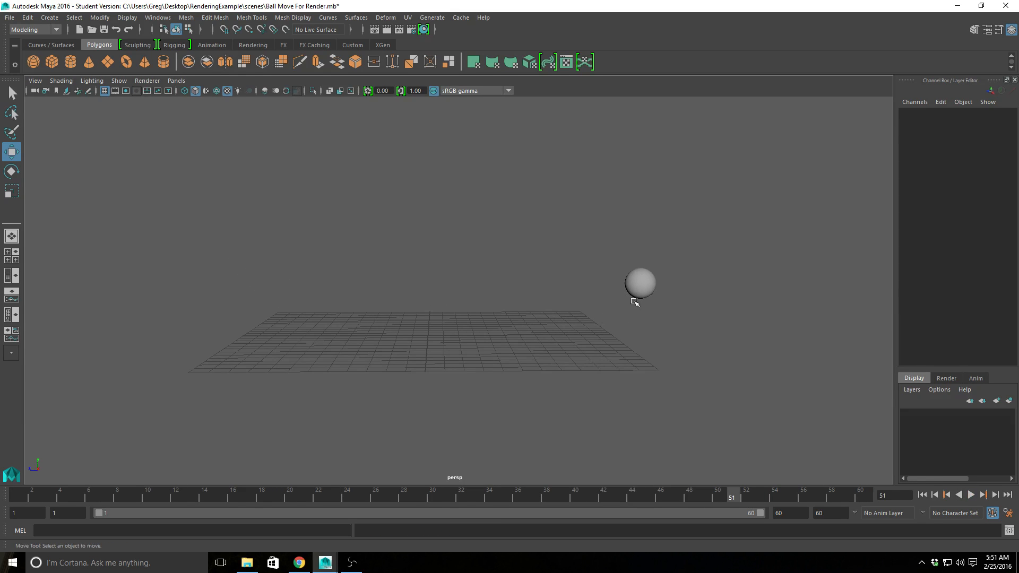
left_click(387, 29)
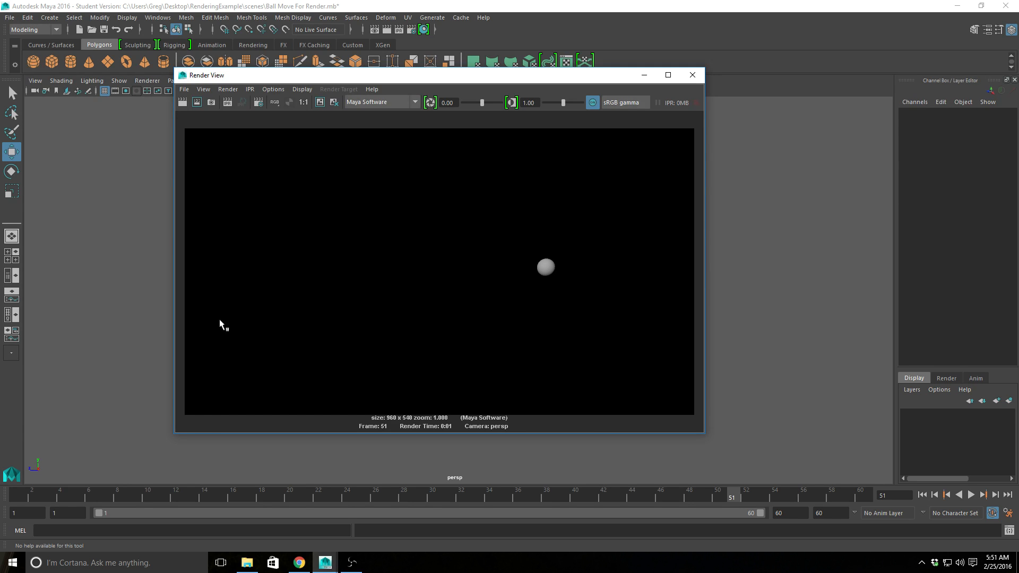
- Replay the animation from frame 1 with the Render View open, and stop the playback
left_click(12, 499)
key("alt+v")
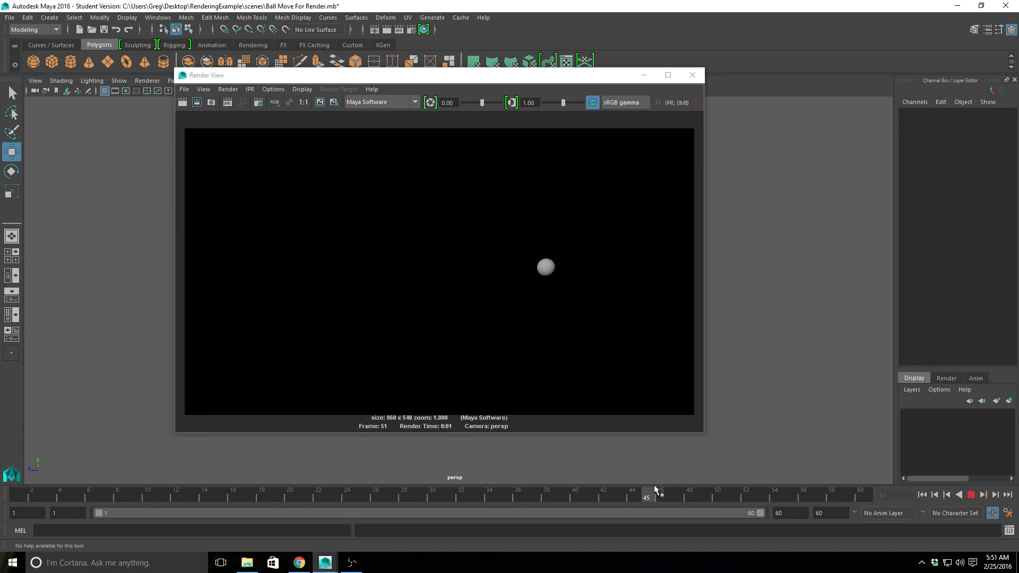
key("alt+v")
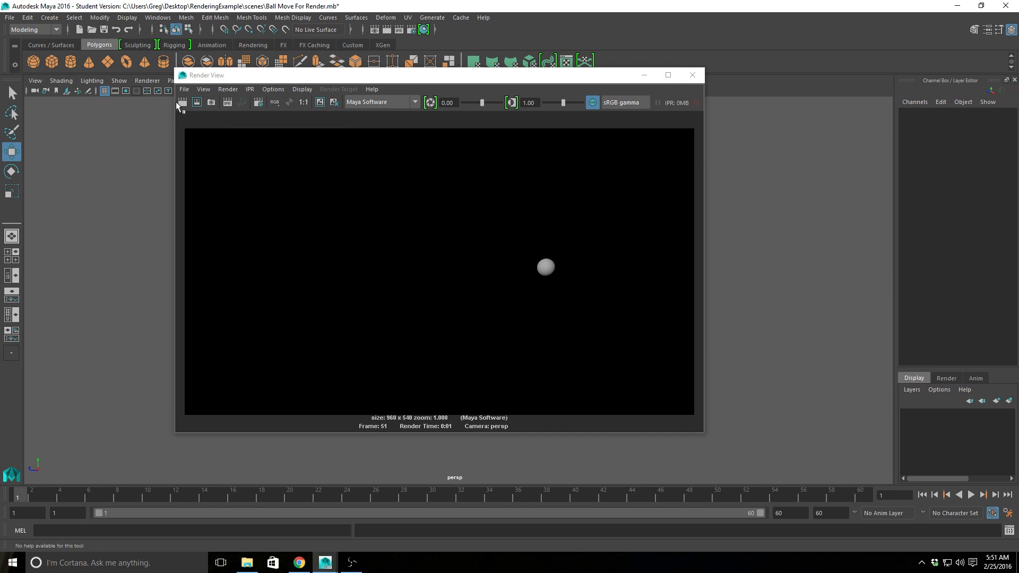
- Check the Render View's Save Image command without saving anything, and close the Render View
left_click(183, 89)
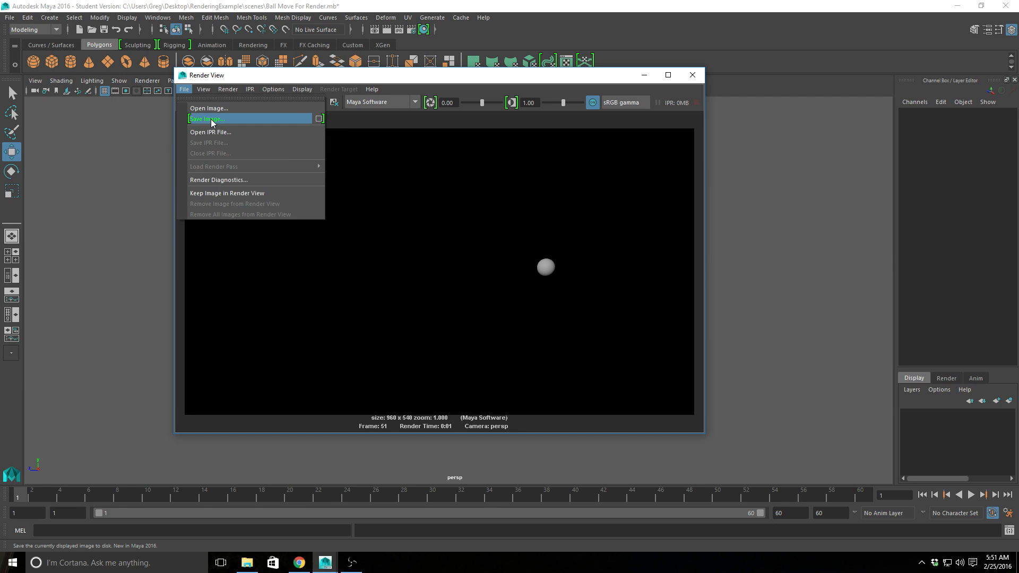
left_click(406, 147)
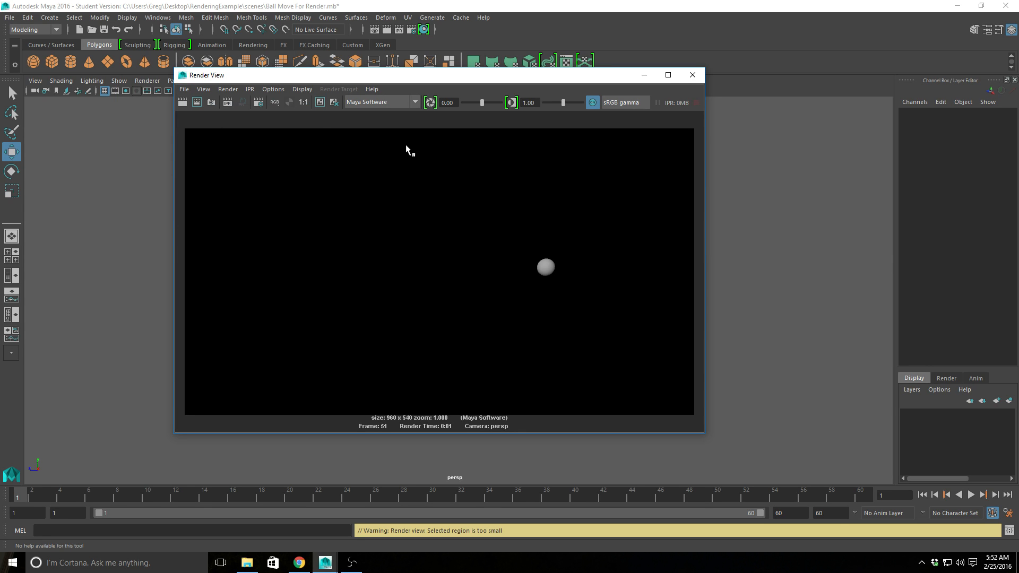
left_click(691, 77)
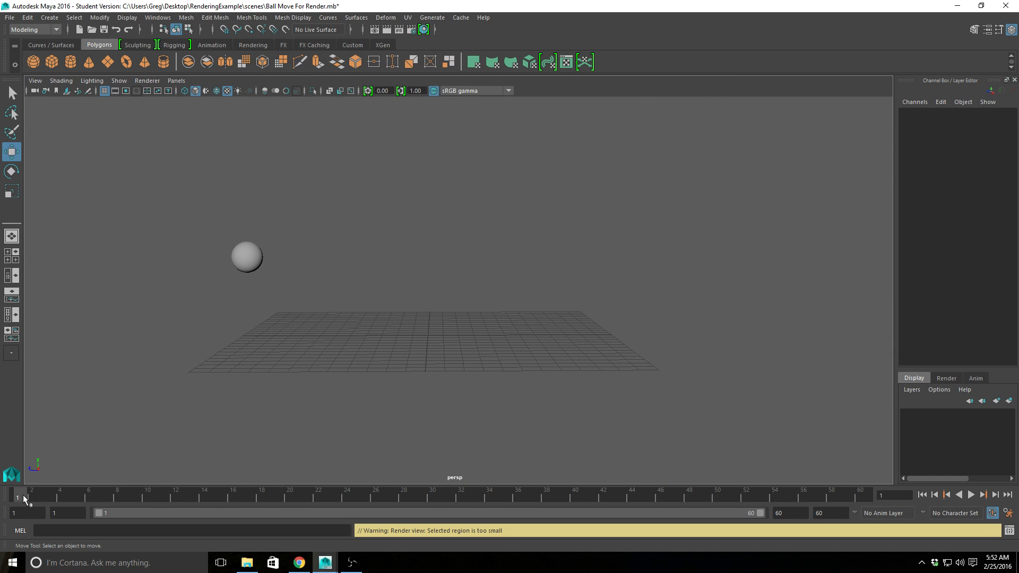
- Scrub through the animation to frame 24, and render that frame, closing the Render View after checking it
left_click(970, 495)
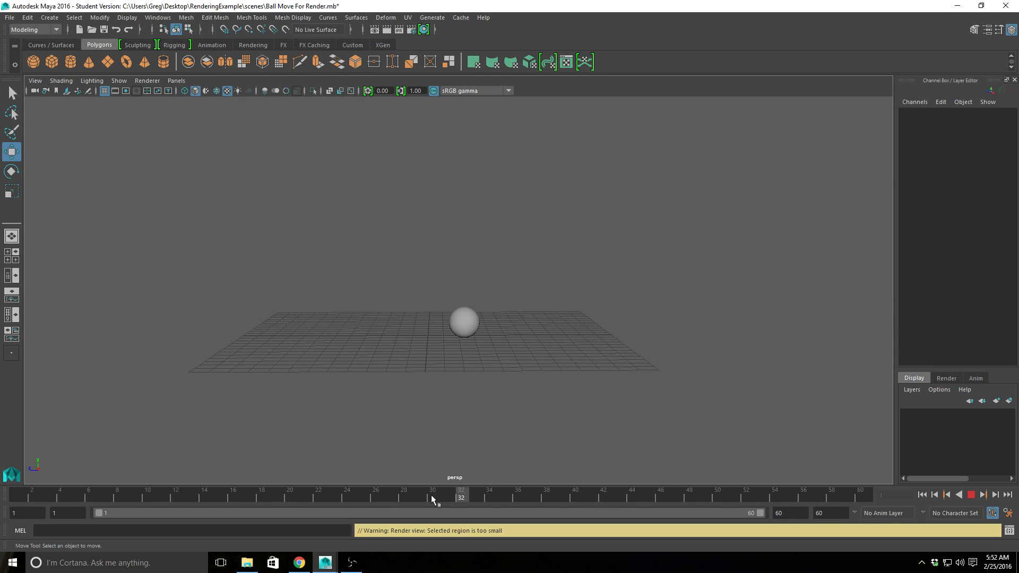
left_click_drag(431, 494, 900, 497)
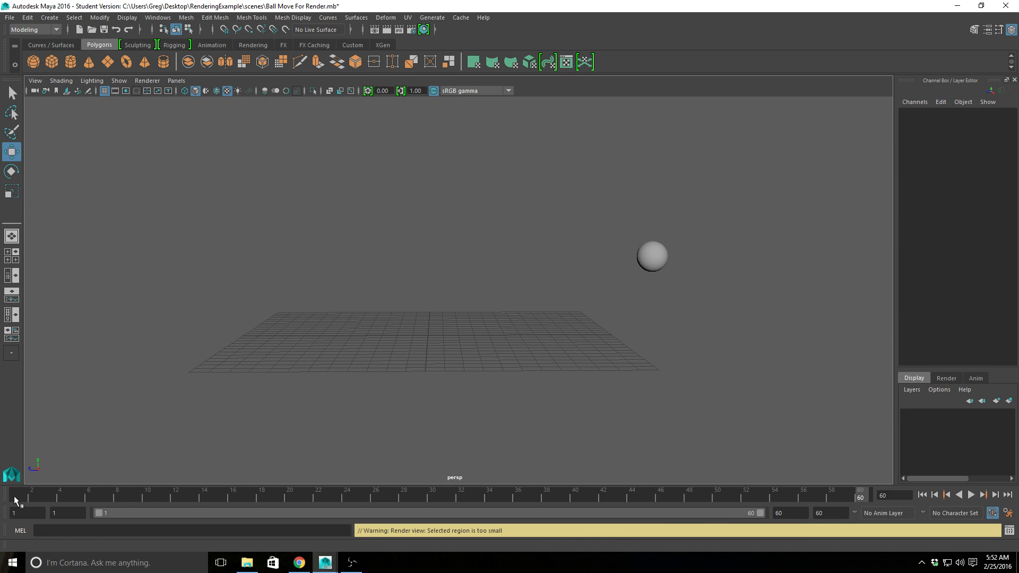
left_click_drag(15, 500, 352, 506)
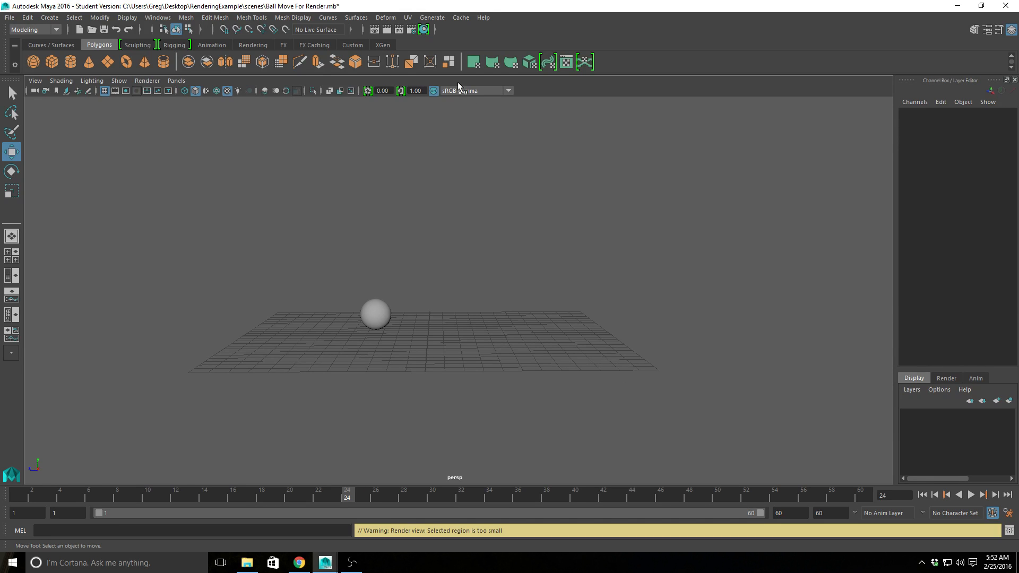
left_click(387, 30)
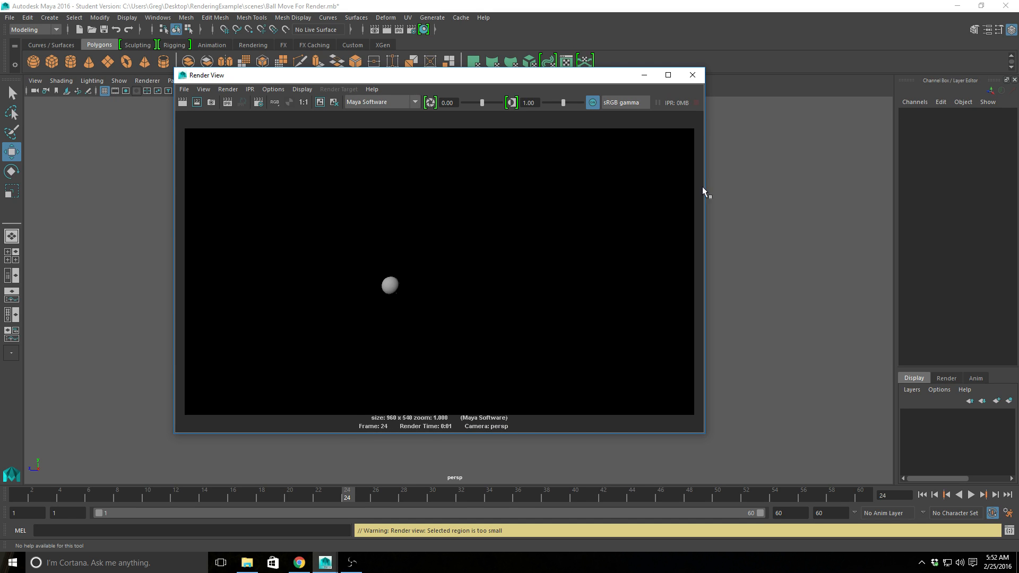
left_click(692, 75)
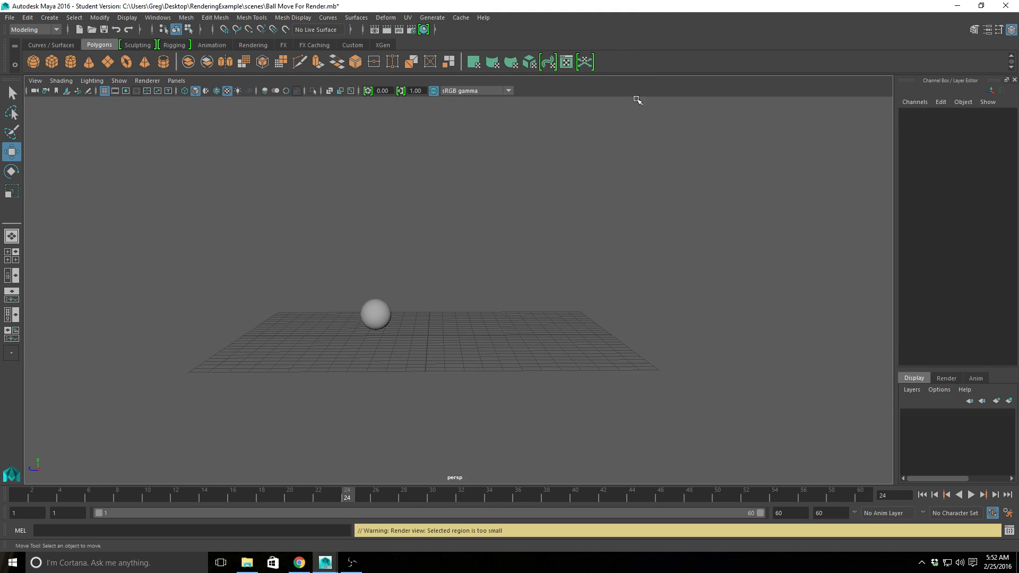
- Open the Render Settings, move the window clear of the ball, and review the available renderers without changing Maya Software
left_click(411, 29)
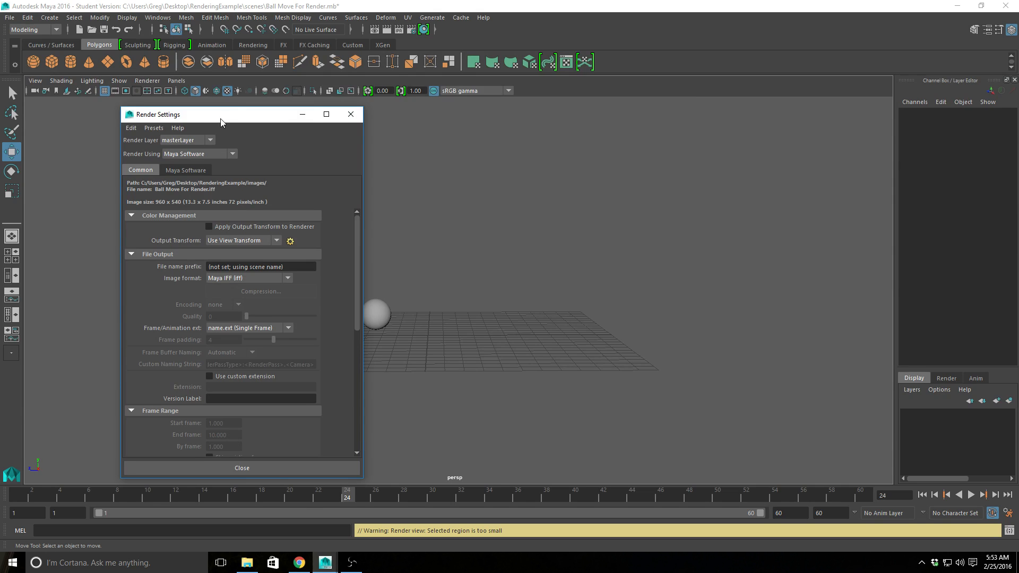
left_click_drag(221, 122, 593, 84)
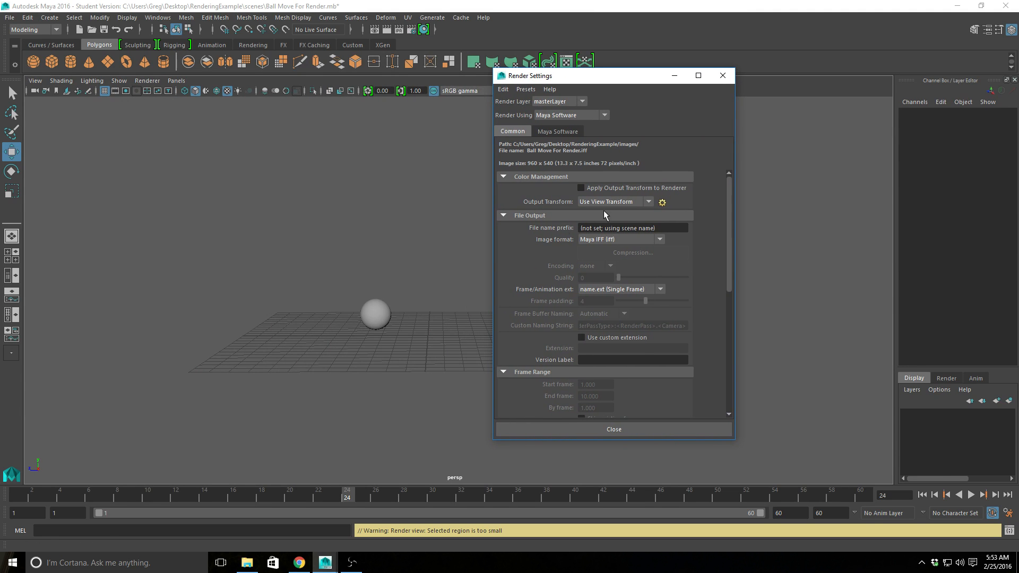
left_click(589, 116)
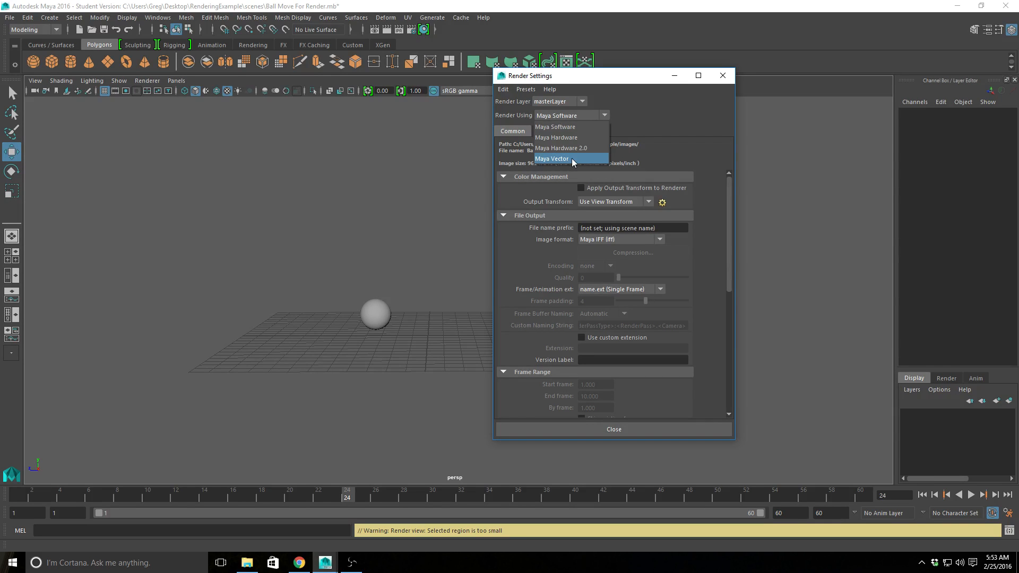
left_click(805, 139)
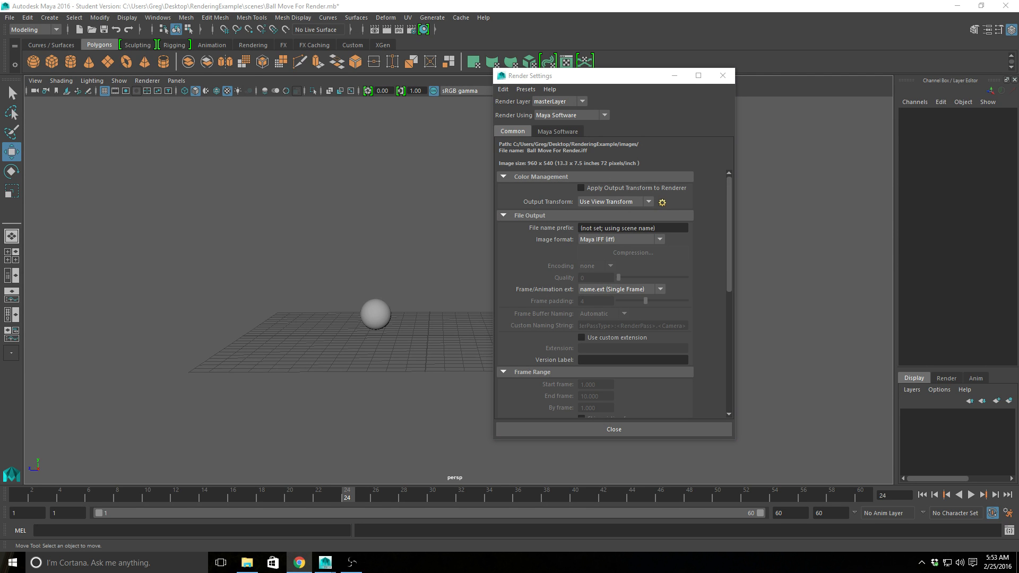
- Switch to Chrome to look up the mental ray Plugin for Maya 2016 page, and return to Maya's renderer choices
left_click(299, 562)
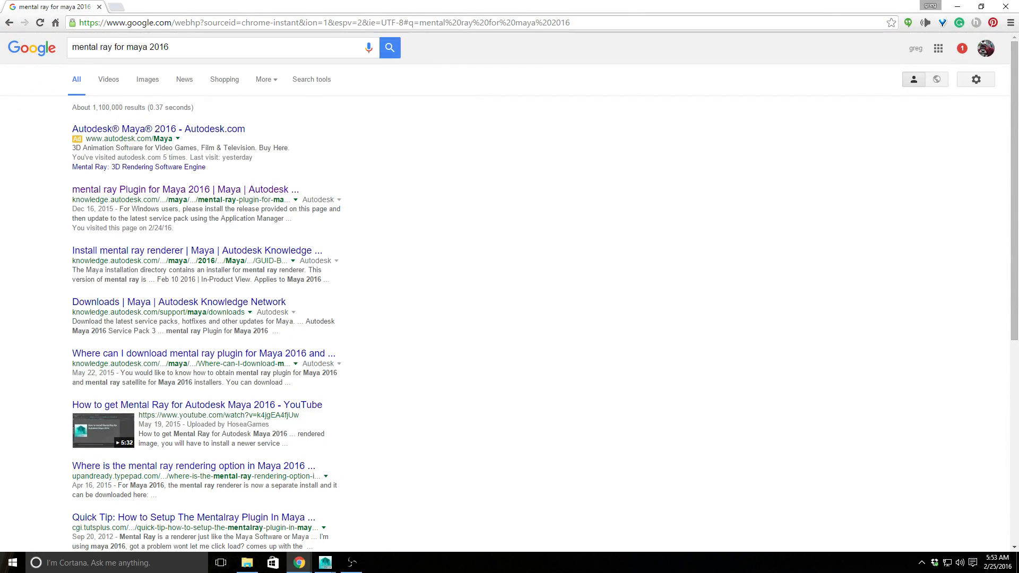
left_click(122, 192)
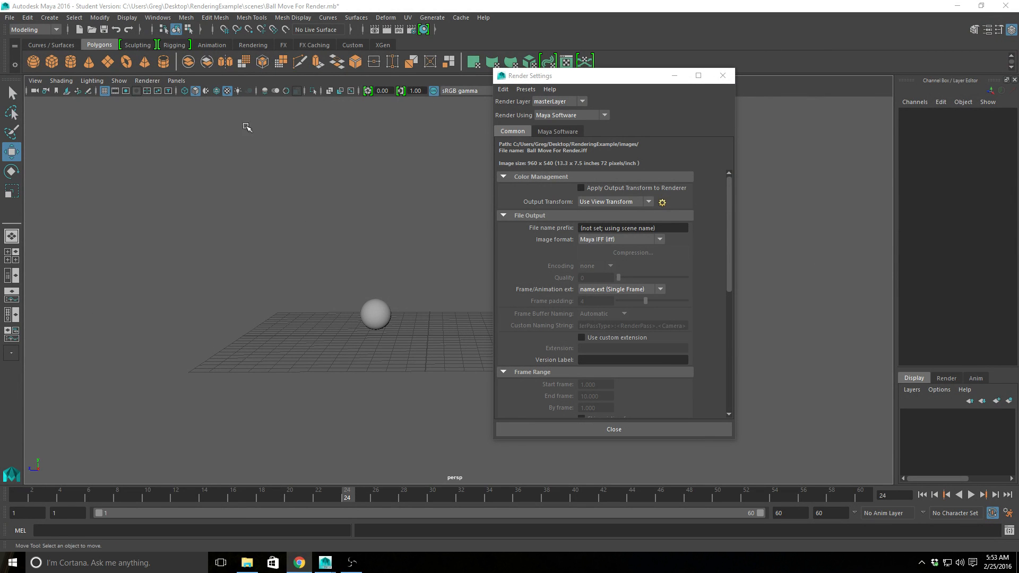
left_click(603, 116)
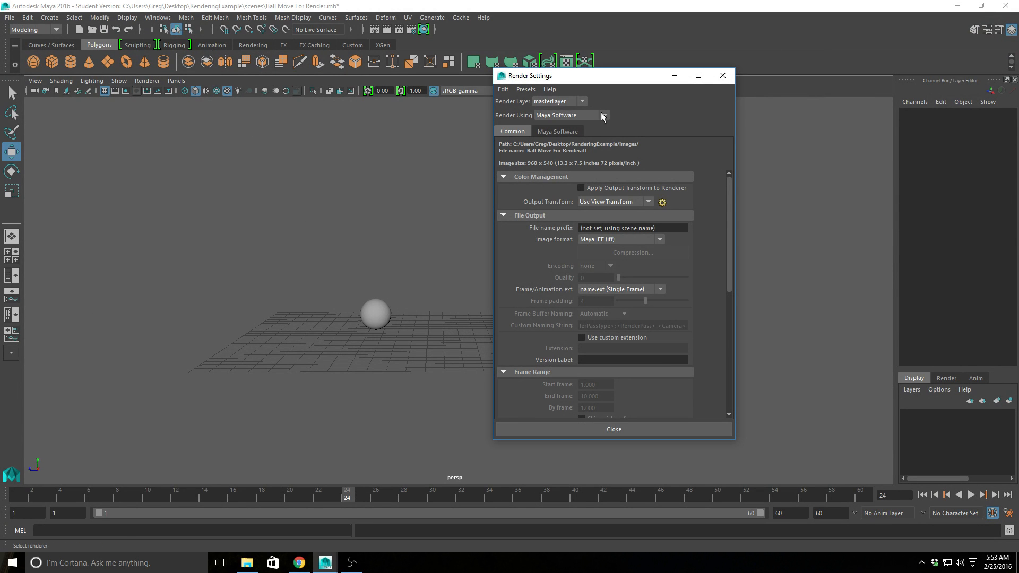
- Check the list of available renderers again without changing Maya Software, and close the Render Settings
left_click(603, 115)
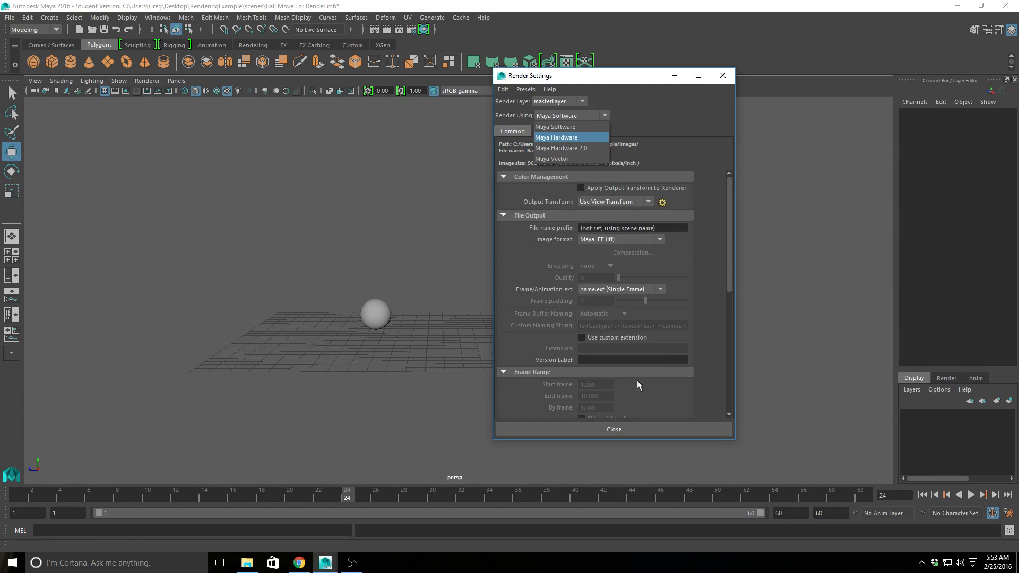
left_click(623, 429)
left_click(623, 429)
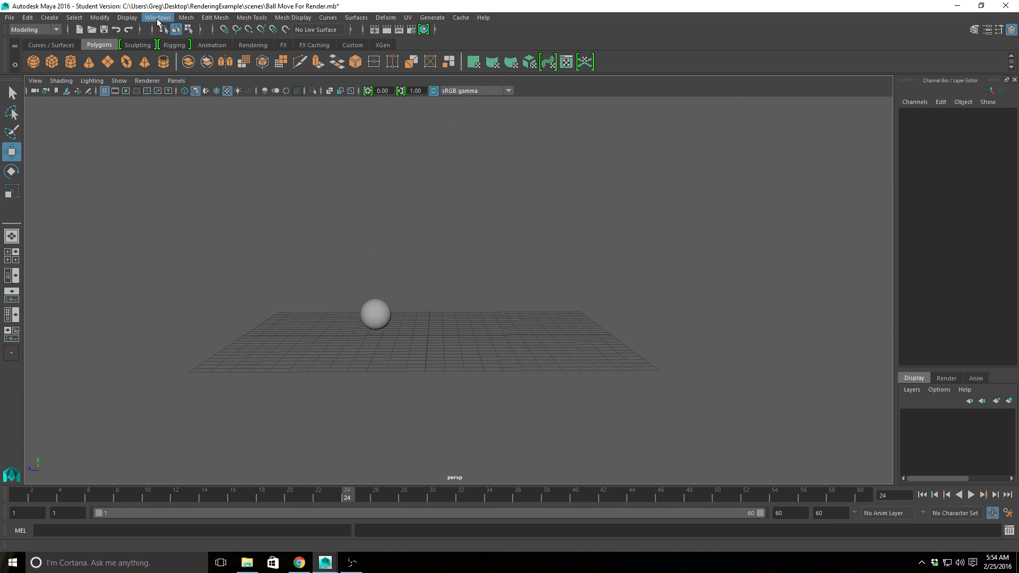
- Load the mental ray plug-in Mayatomr.mll through the Plug-in Manager, leaving Auto load off, and close the manager
left_click(158, 18)
mouse_move(173, 87)
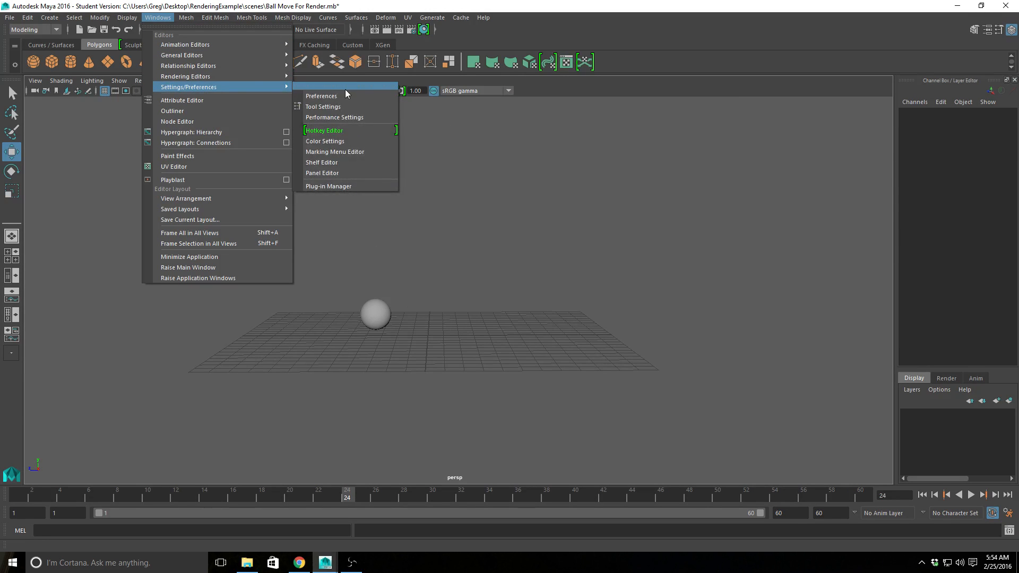
left_click(352, 188)
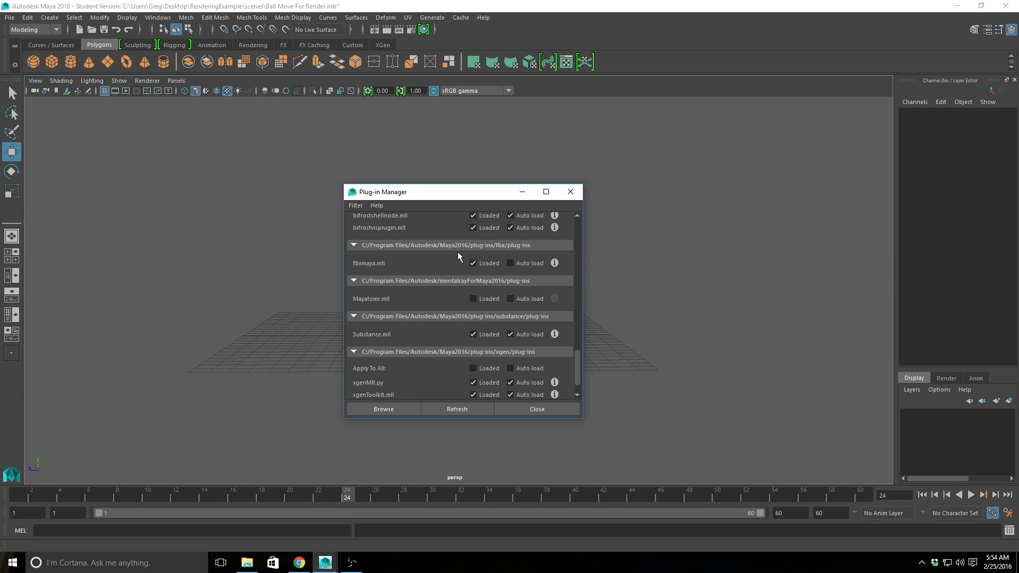
scroll(454, 339, "up", 8)
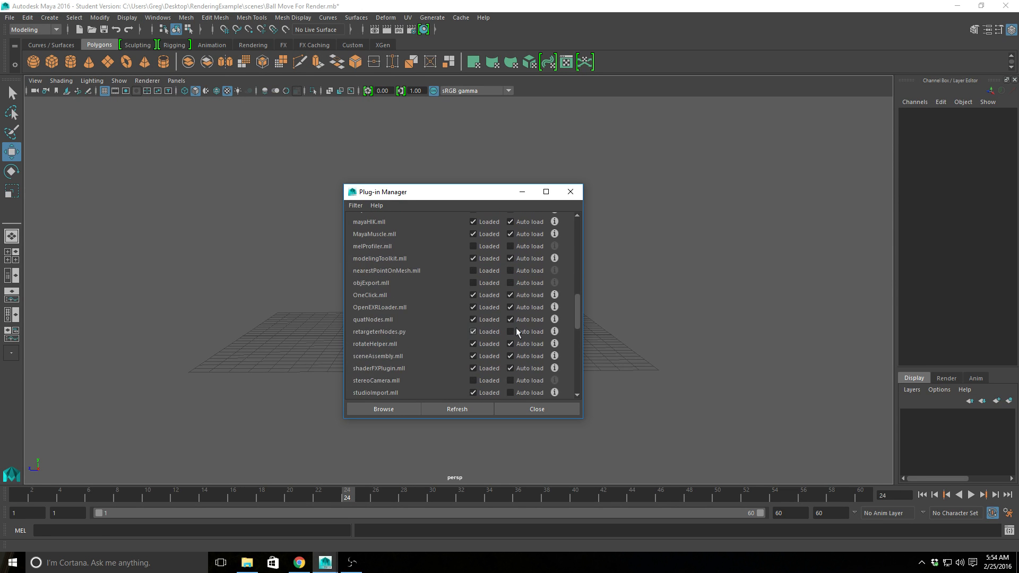
left_click_drag(578, 321, 572, 374)
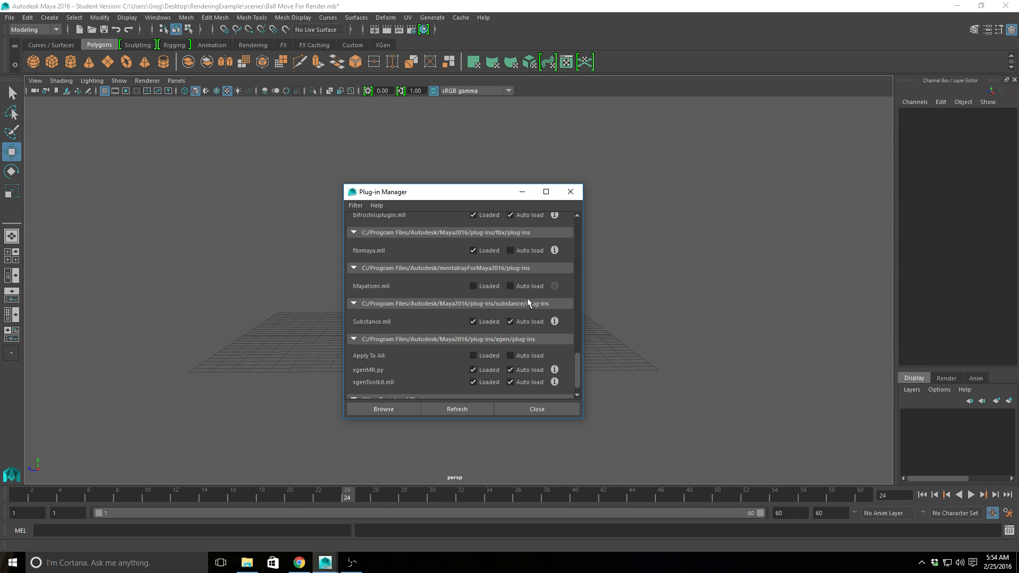
left_click(473, 286)
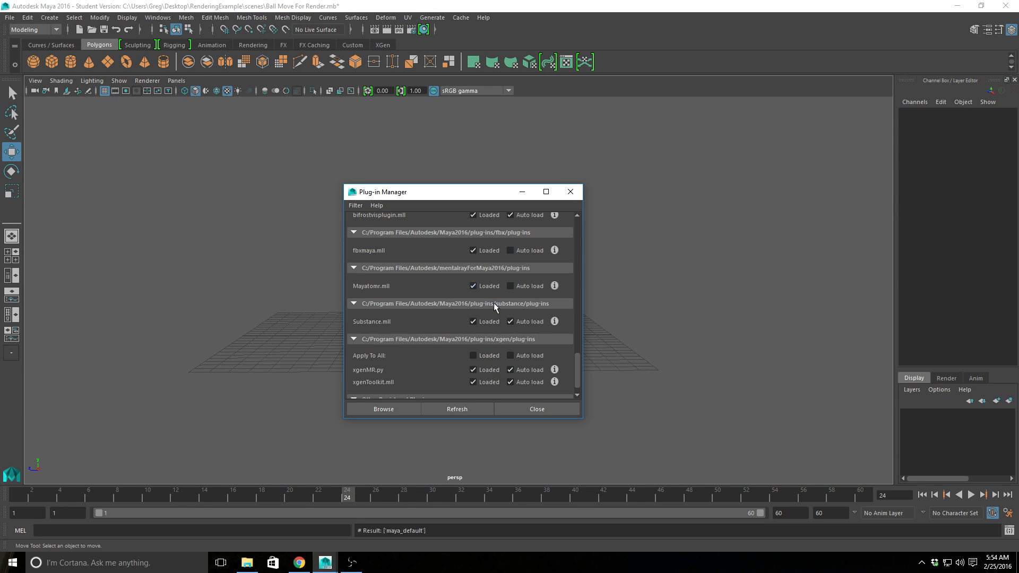
left_click(537, 411)
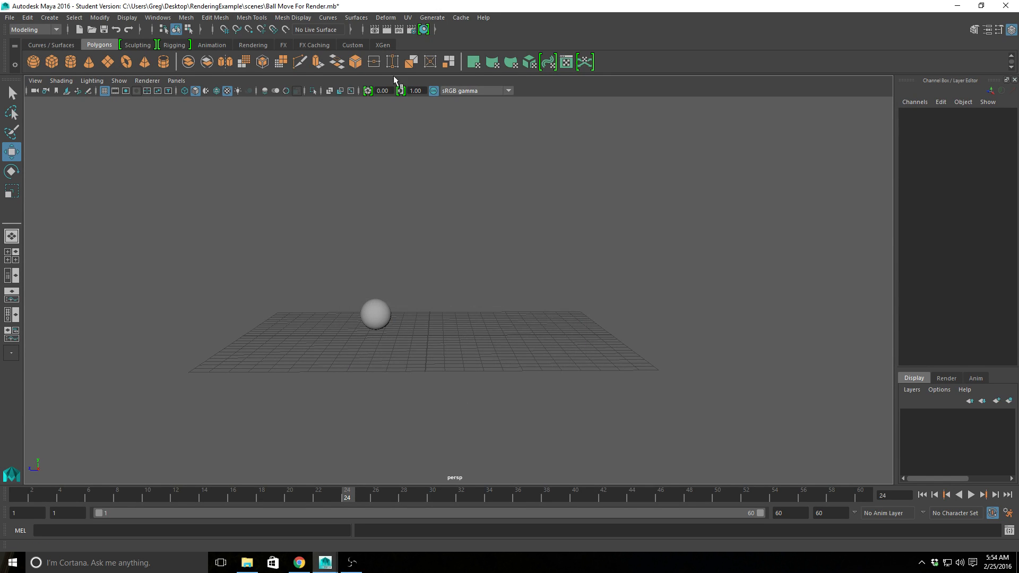
- Open the Render Settings, set the renderer to mental ray, and minimize the window
left_click(411, 30)
left_click(583, 114)
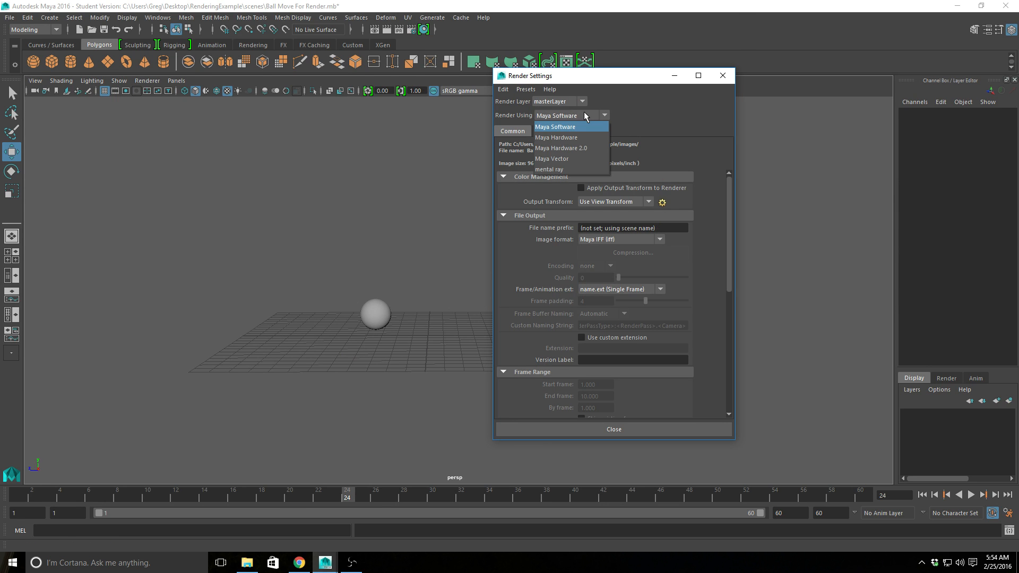
left_click(547, 171)
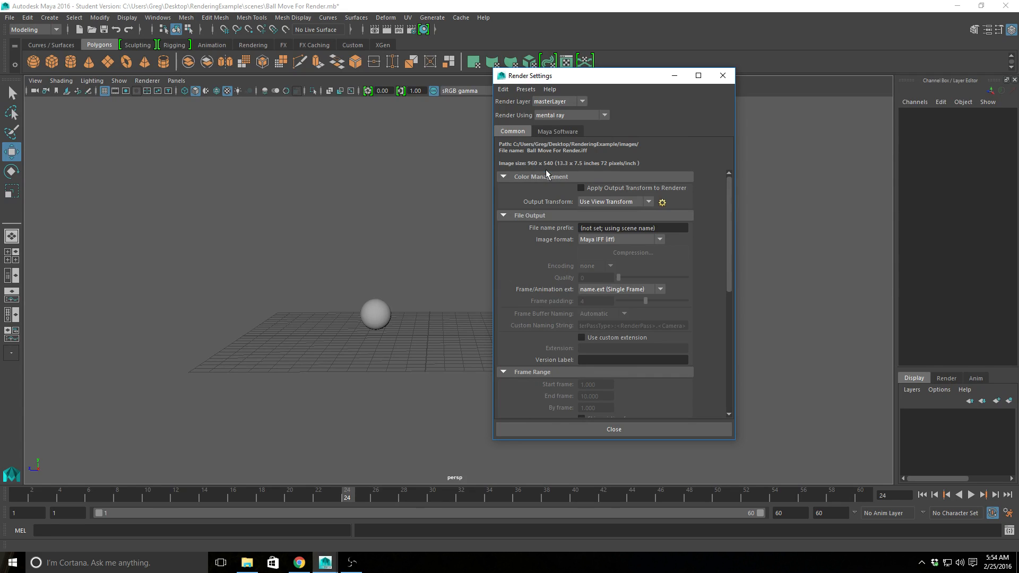
left_click(675, 77)
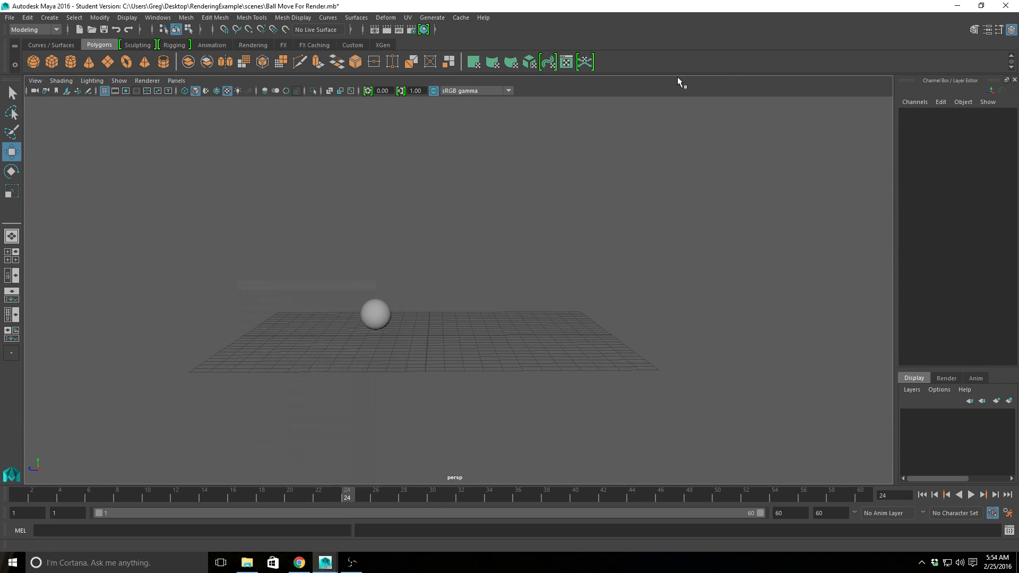
- Open the Render View, keep the existing Maya Software image, and render frame 24 with mental ray
left_click(373, 30)
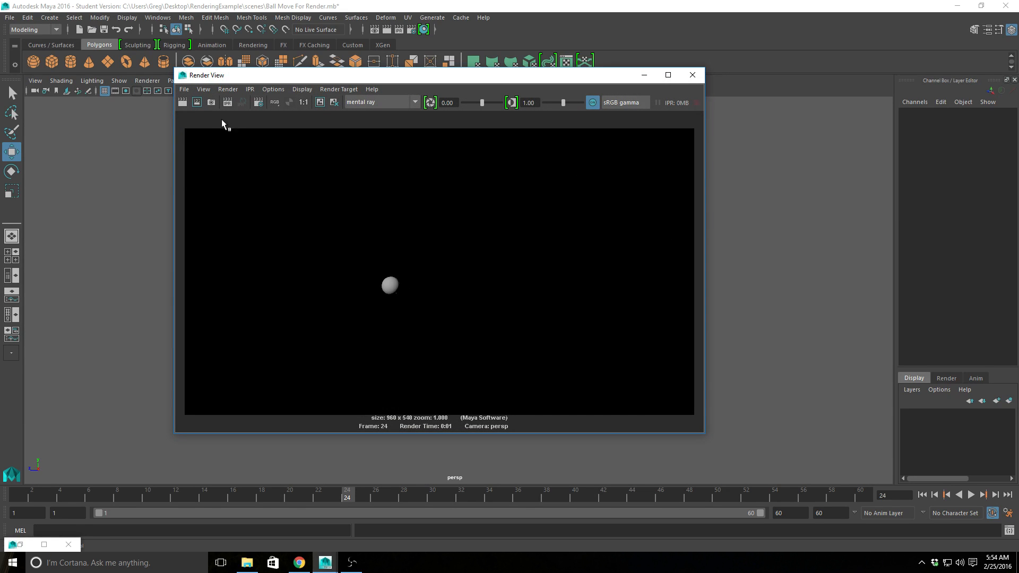
left_click(319, 103)
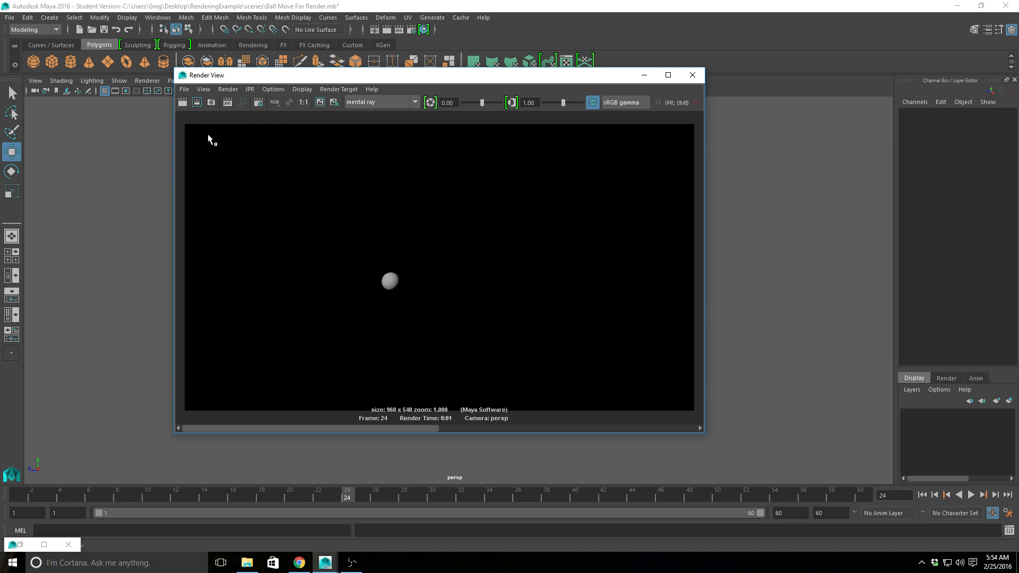
left_click(181, 103)
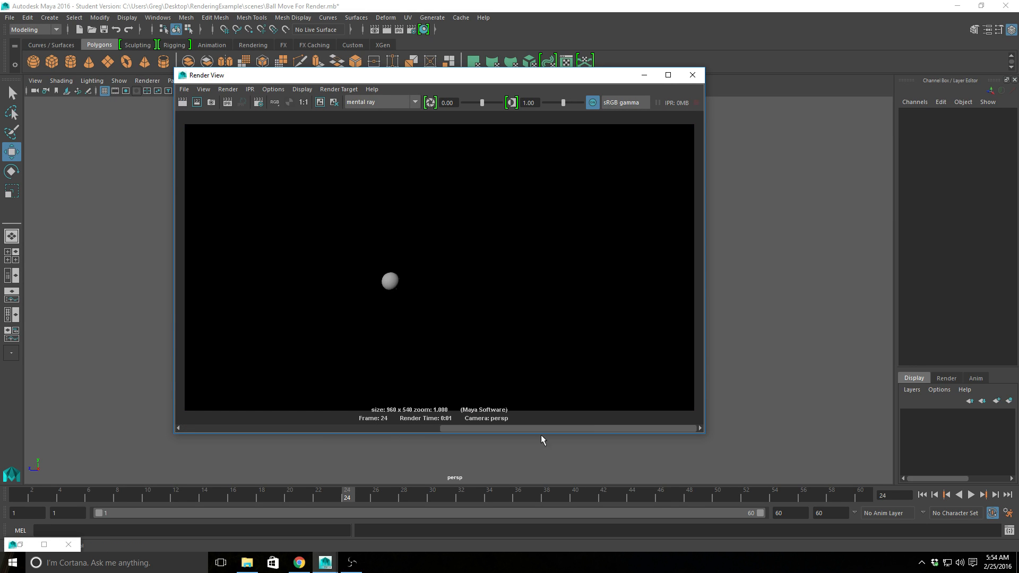
- Compare the kept Maya Software image with the mental ray render of frame 24, and close the Render View
left_click_drag(373, 432, 239, 439)
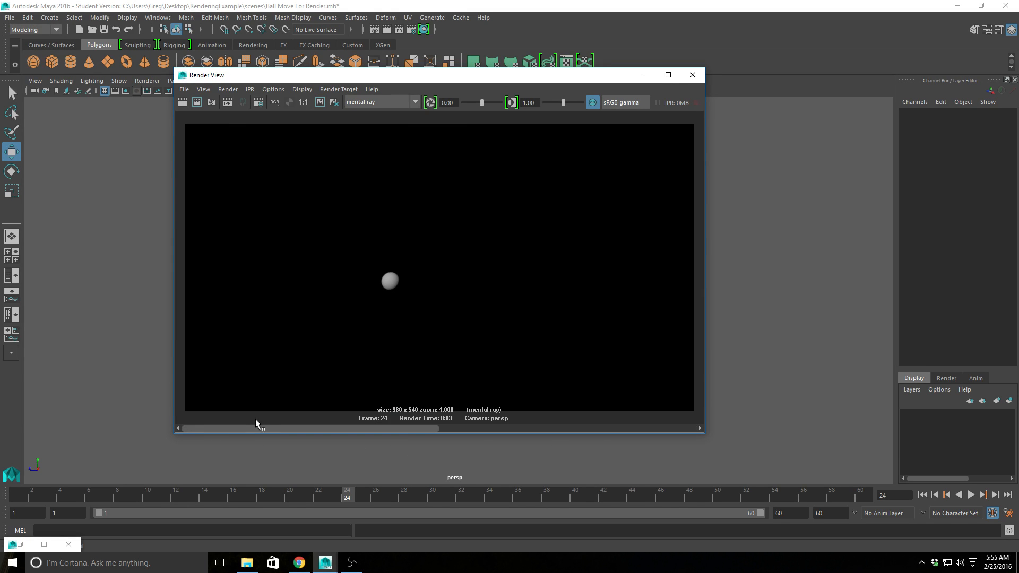
left_click_drag(304, 428, 450, 435)
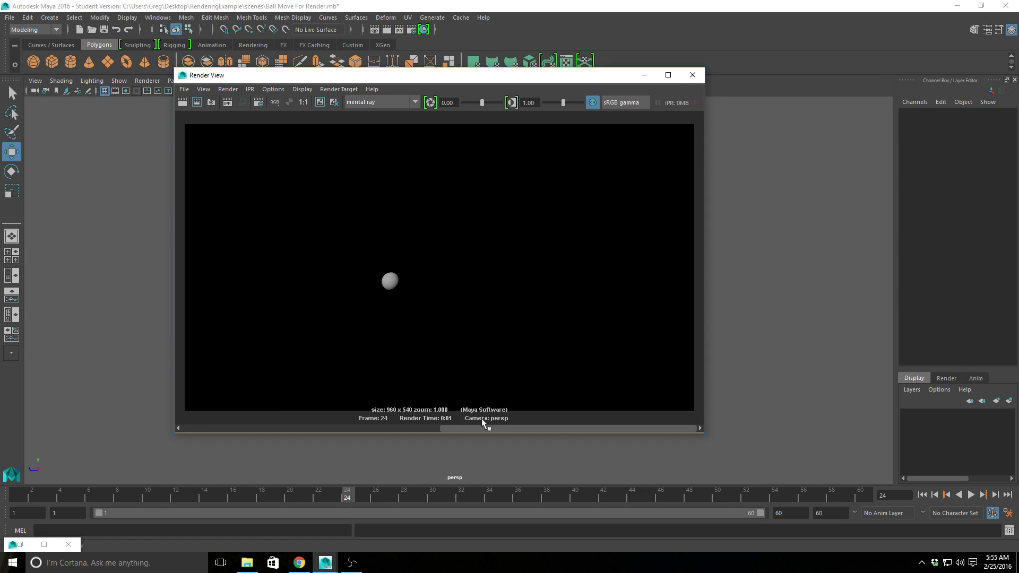
left_click_drag(466, 432, 198, 435)
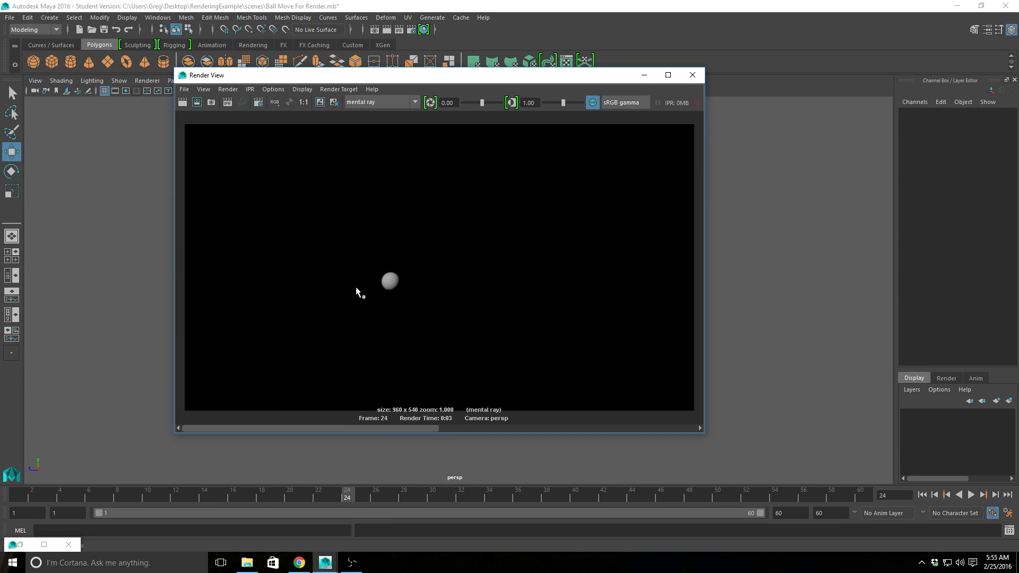
left_click(689, 80)
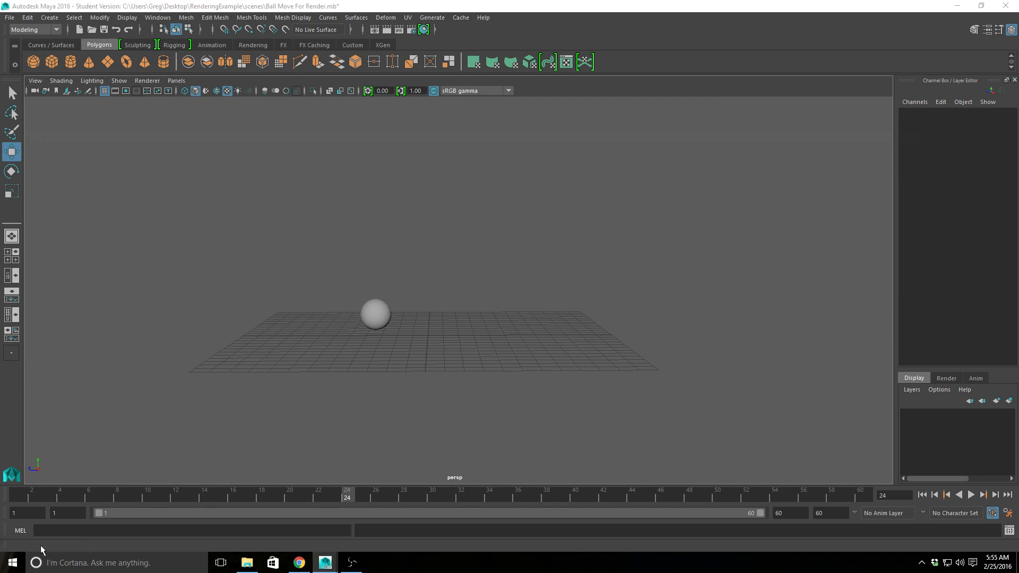
- Restore the Render Settings window, look at the Maya Software and Maya Hardware renderer options, and return to mental ray
left_click(41, 546)
left_click(980, 6)
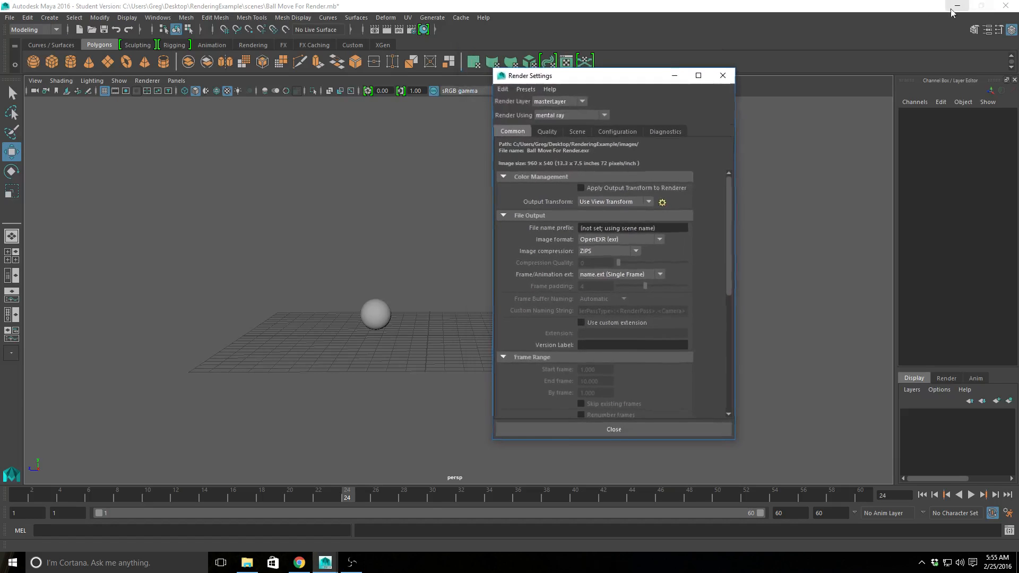
left_click(558, 118)
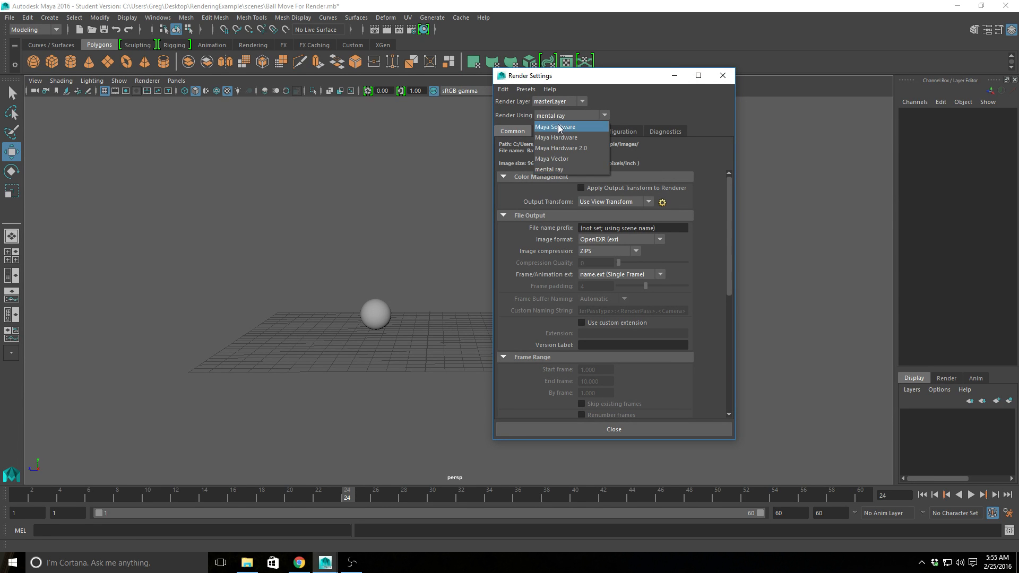
left_click(558, 126)
left_click(563, 112)
left_click(561, 133)
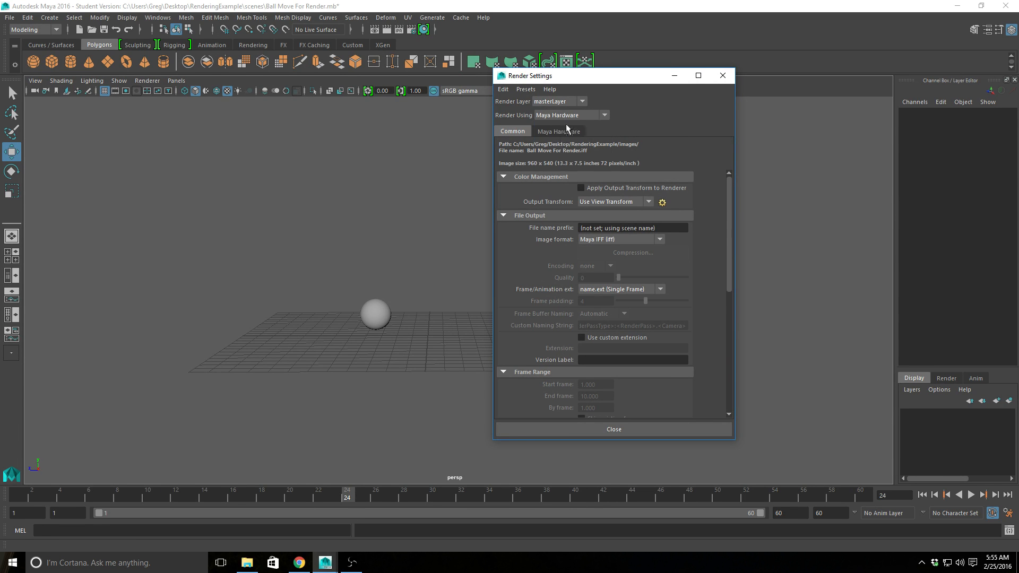
left_click(573, 118)
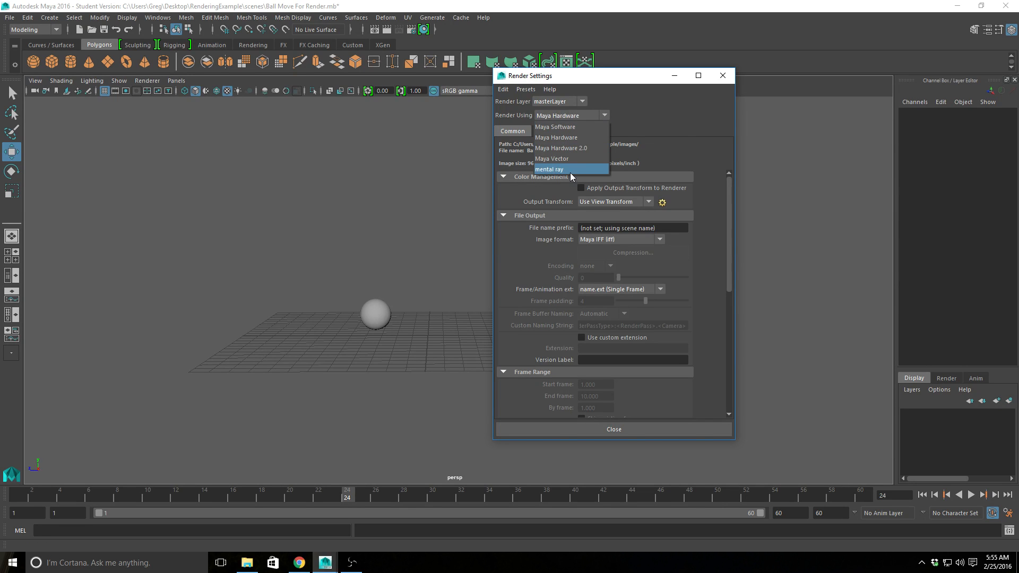
left_click(570, 173)
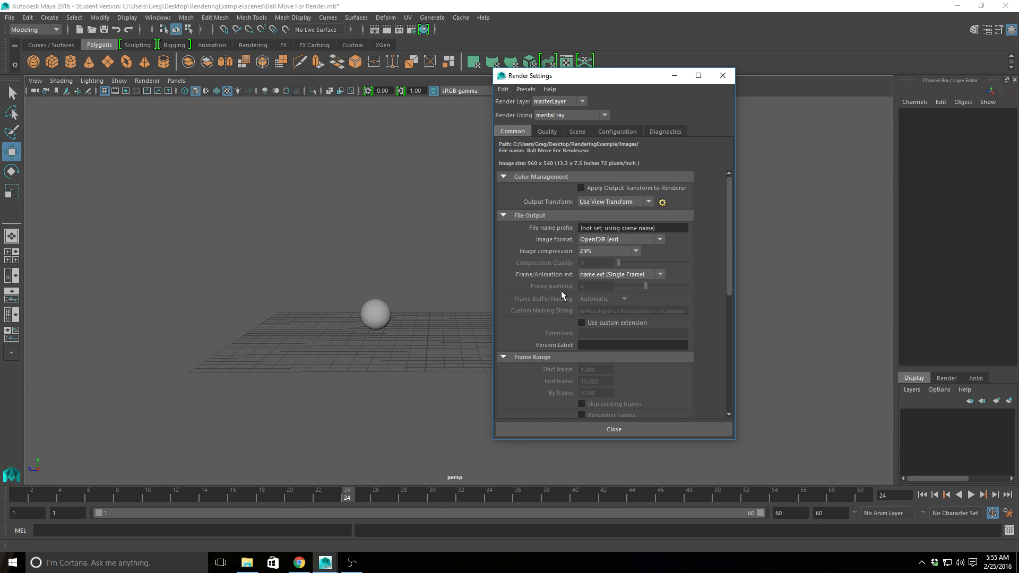
- Review the common render settings for mental ray, from file output and frame range to renderable camera and image size
scroll(617, 286, "down", 8)
scroll(621, 318, "up", 4)
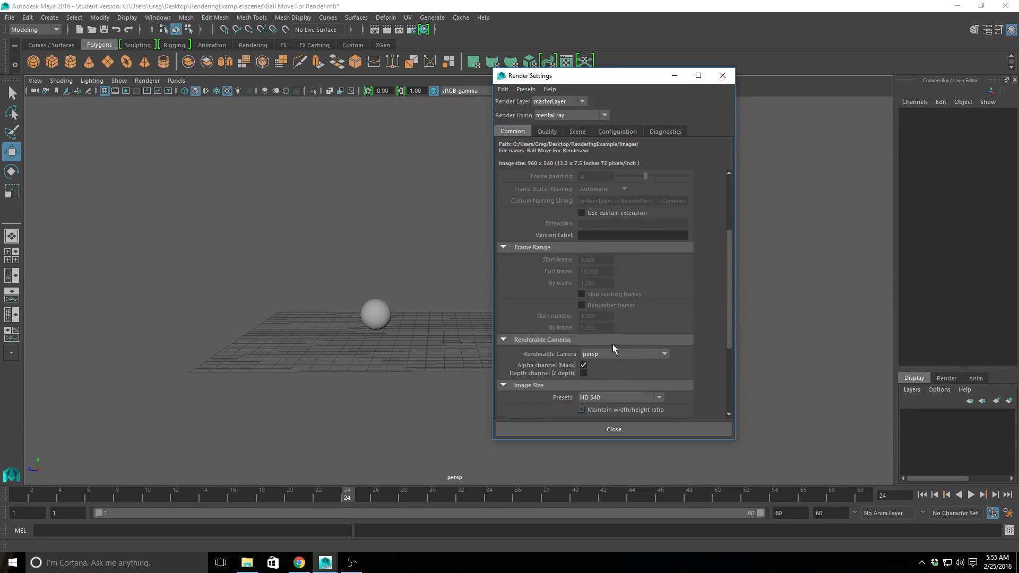
scroll(613, 348, "up", 4)
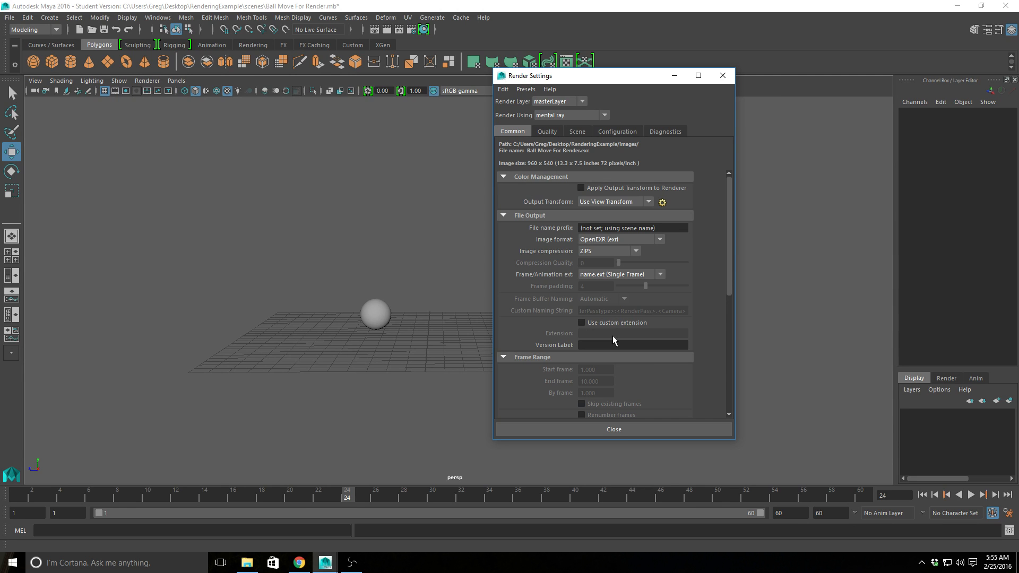
scroll(613, 332, "down", 10)
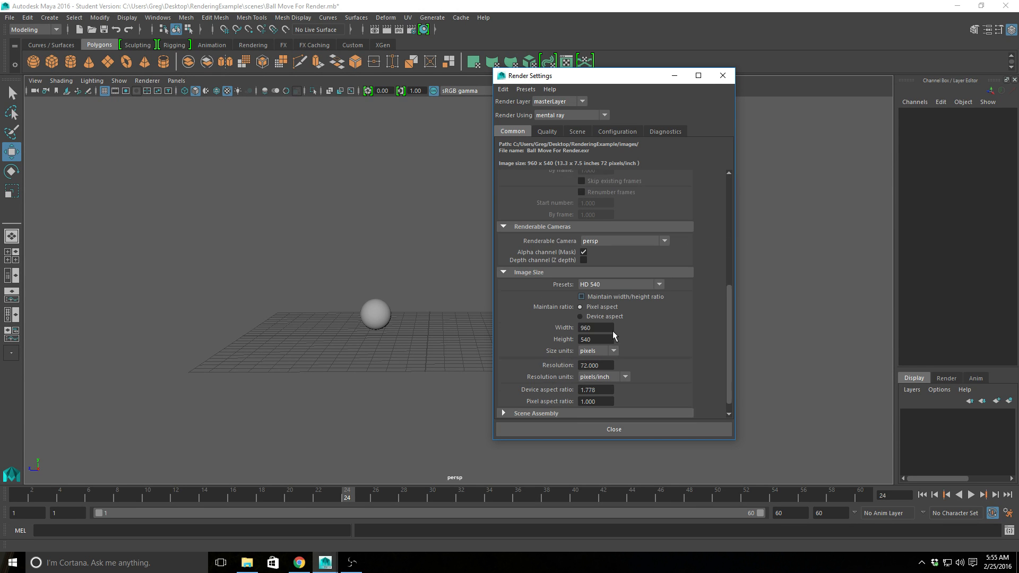
scroll(612, 330, "up", 10)
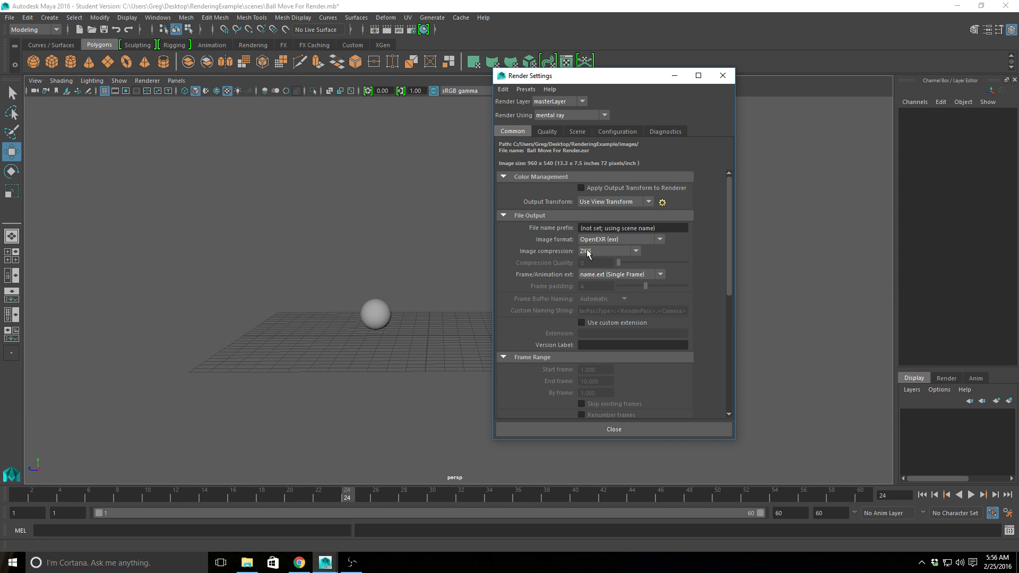
- Try JPEG (jpg) as the image format, and switch it back to OpenEXR (exr)
left_click(660, 240)
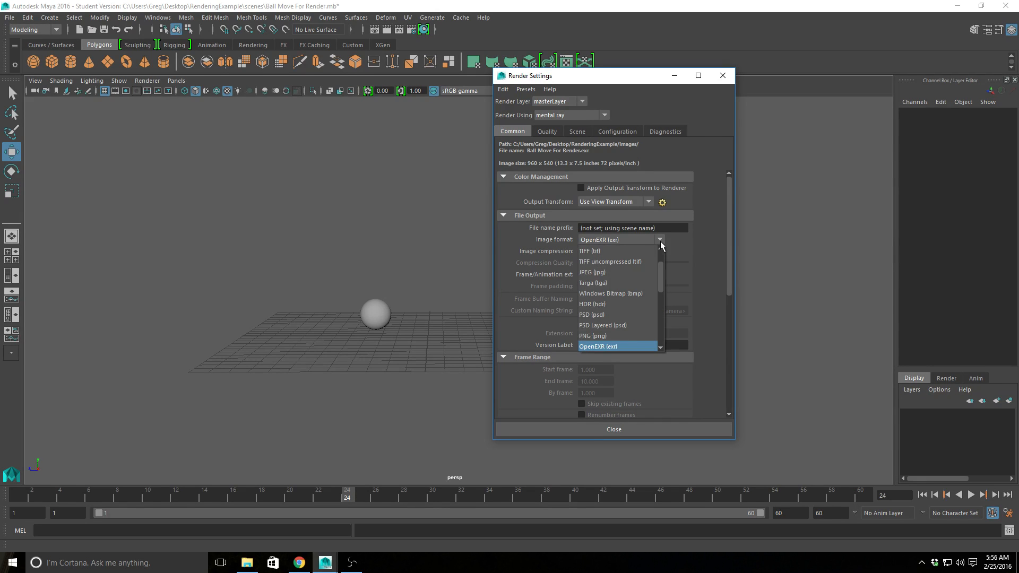
left_click(636, 271)
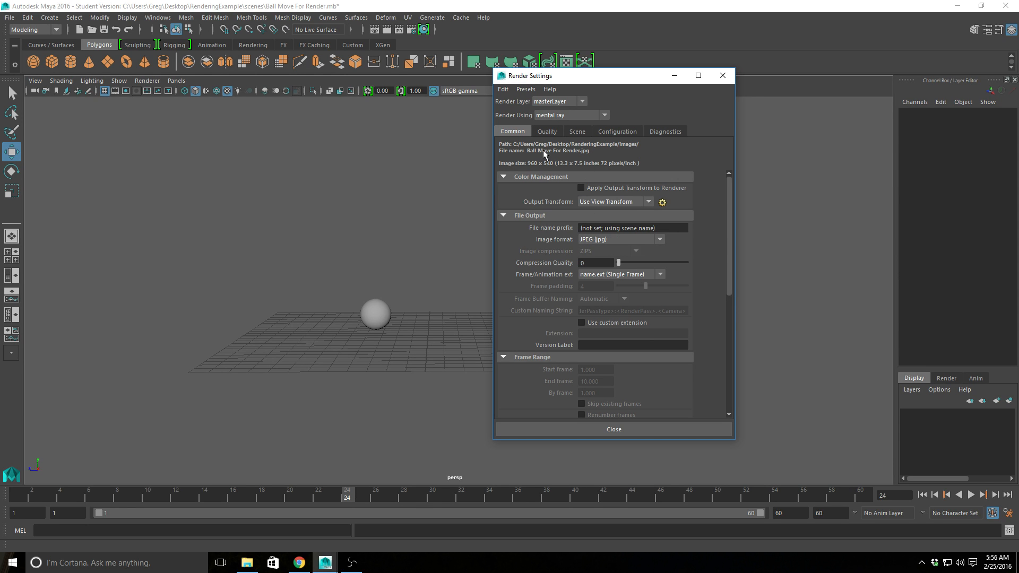
left_click(660, 239)
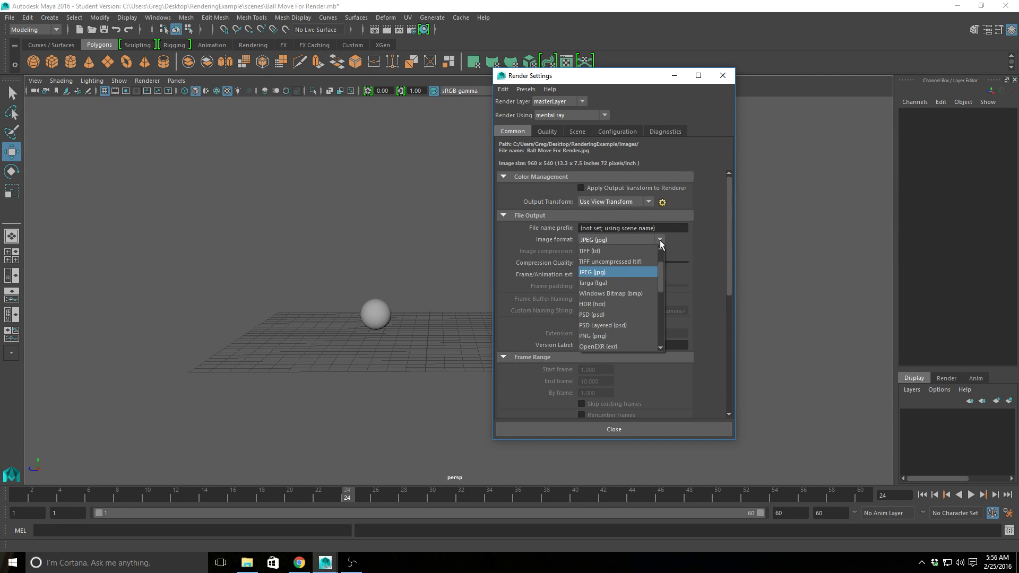
left_click(606, 345)
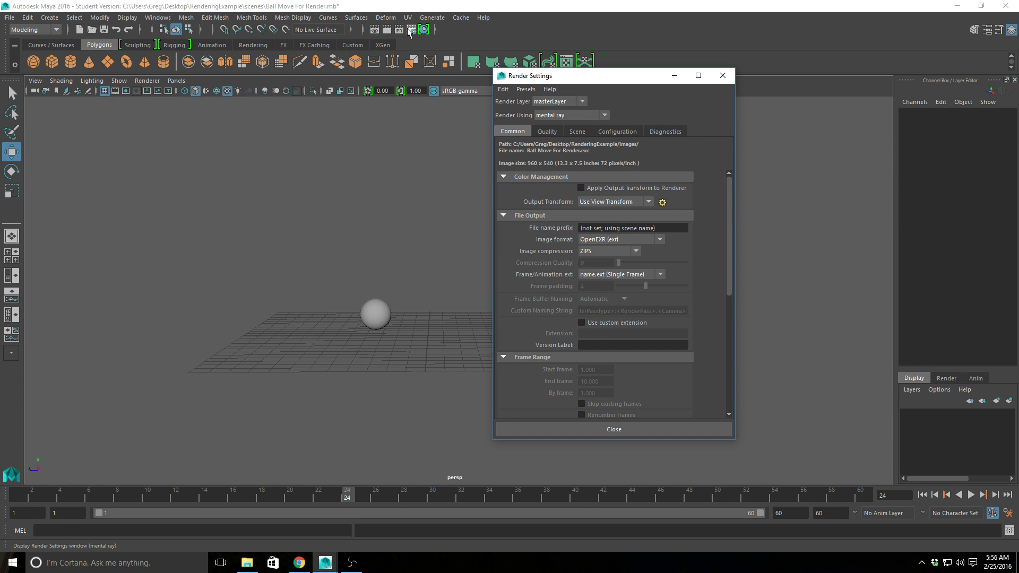
- View the mental ray render in the Render View, close it, and review the image formats without changing OpenEXR
left_click(377, 30)
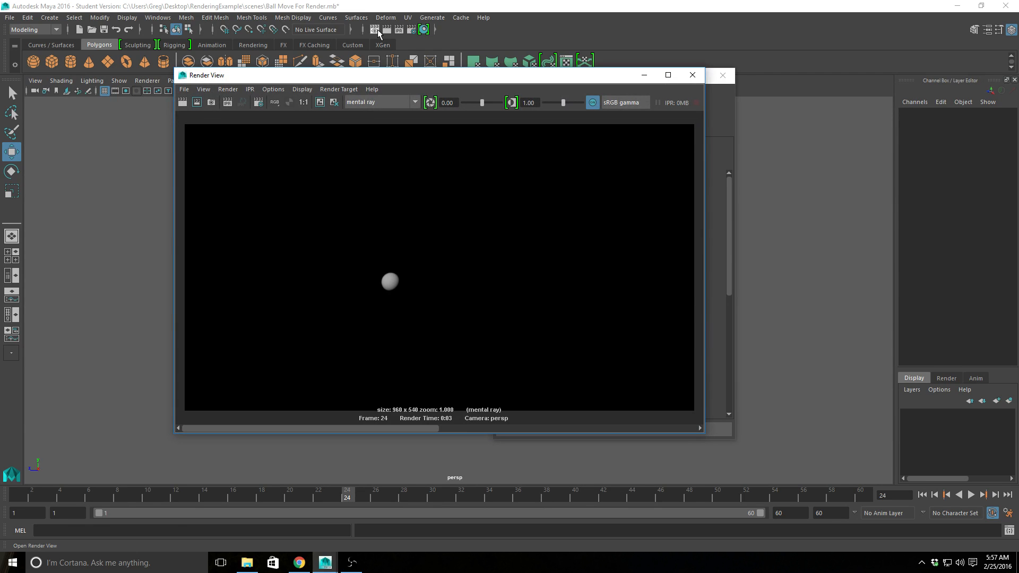
left_click(694, 75)
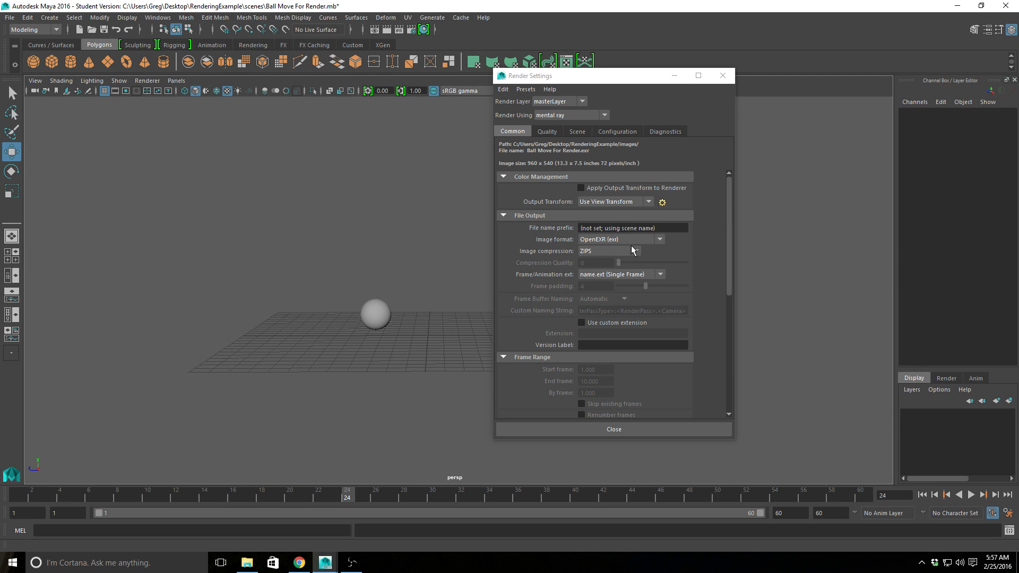
left_click(660, 240)
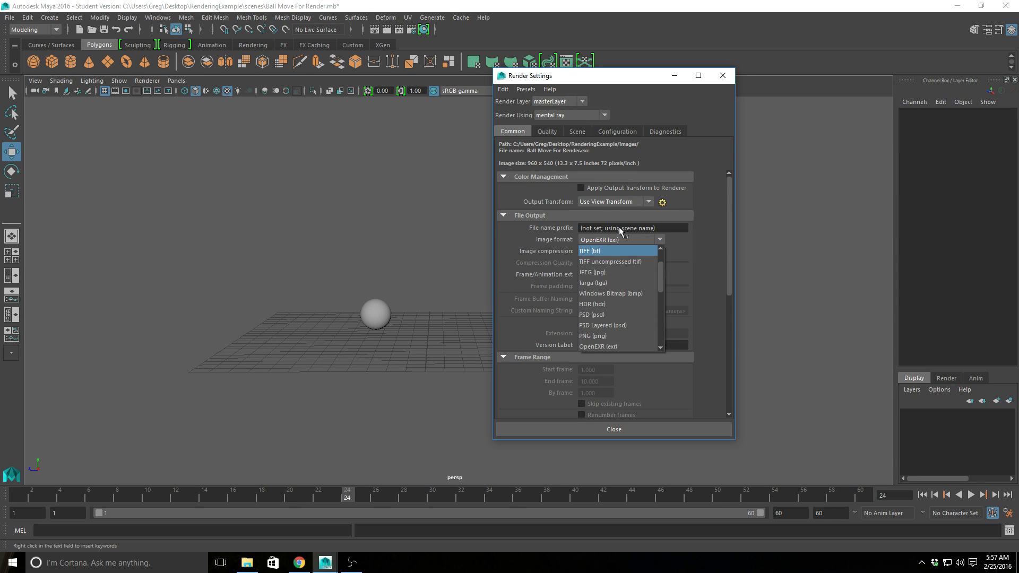
left_click(704, 177)
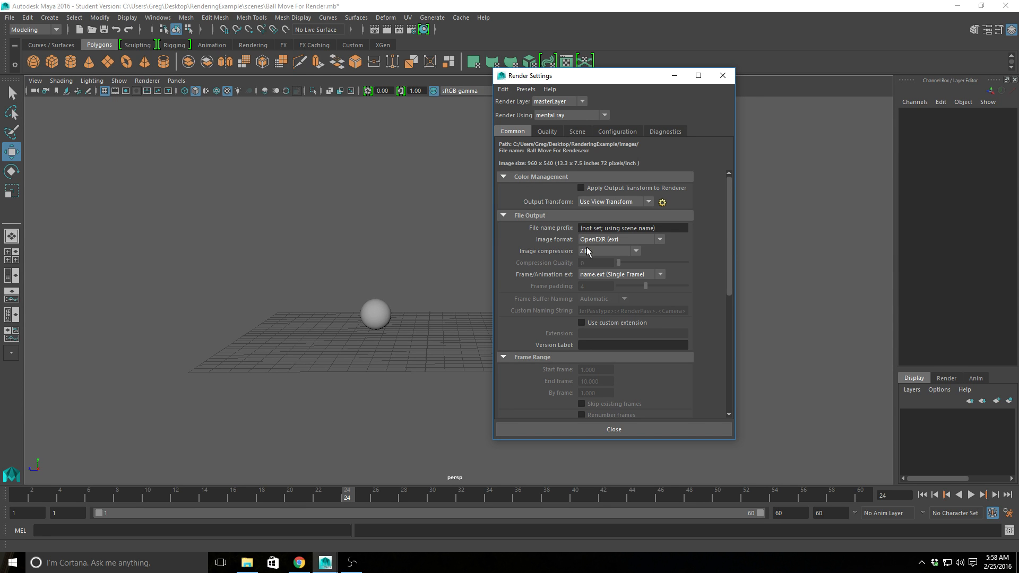
- Set the file name prefix to Ball and the frame/animation extension to name_#.ext
triple_click(663, 227)
type("Ball")
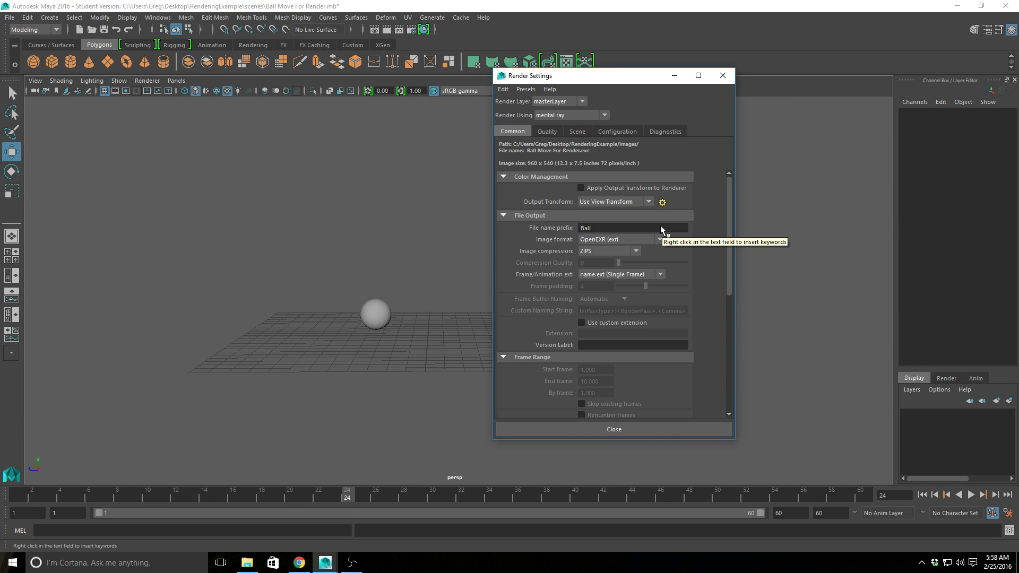
key("Return")
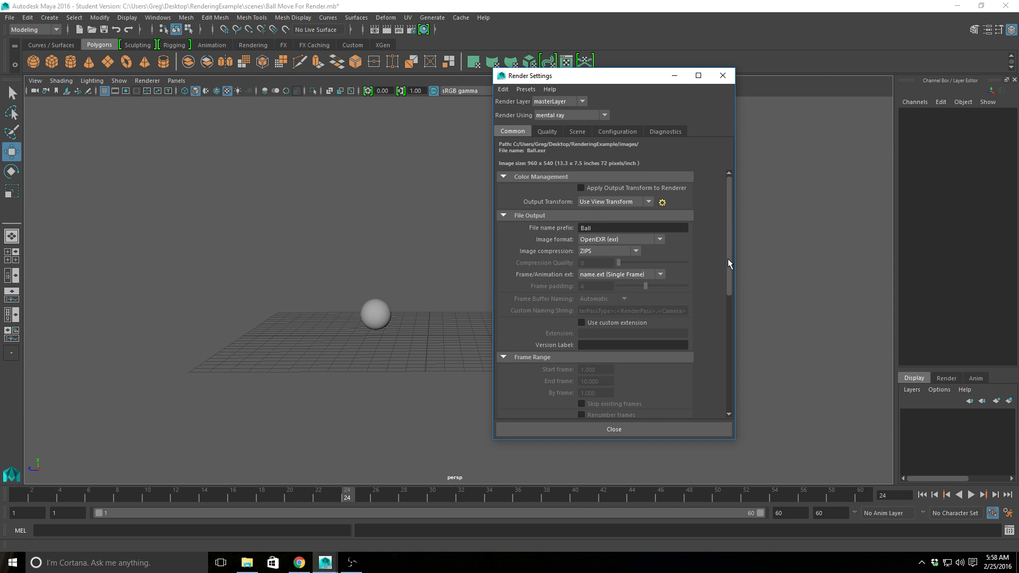
scroll(728, 260, "down", 3)
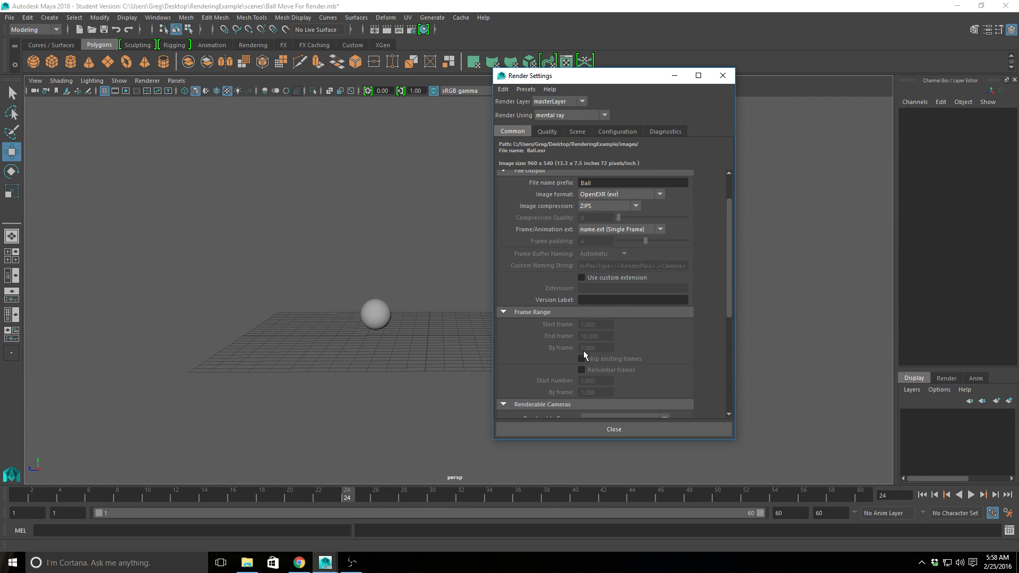
left_click(660, 229)
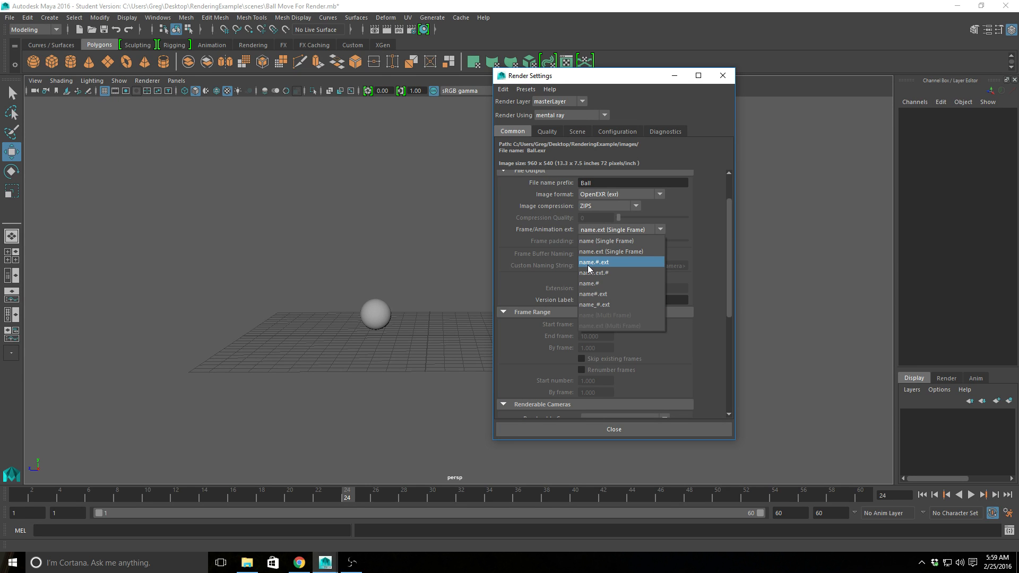
left_click(616, 305)
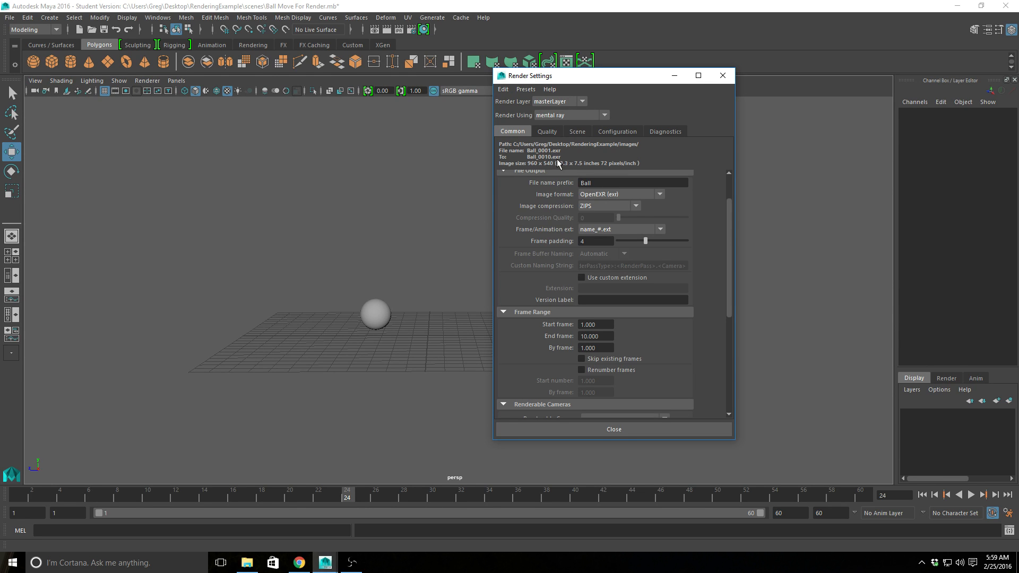
- Test-render the current frame, close the Render View, and set the end frame of the frame range to 60
left_click(387, 31)
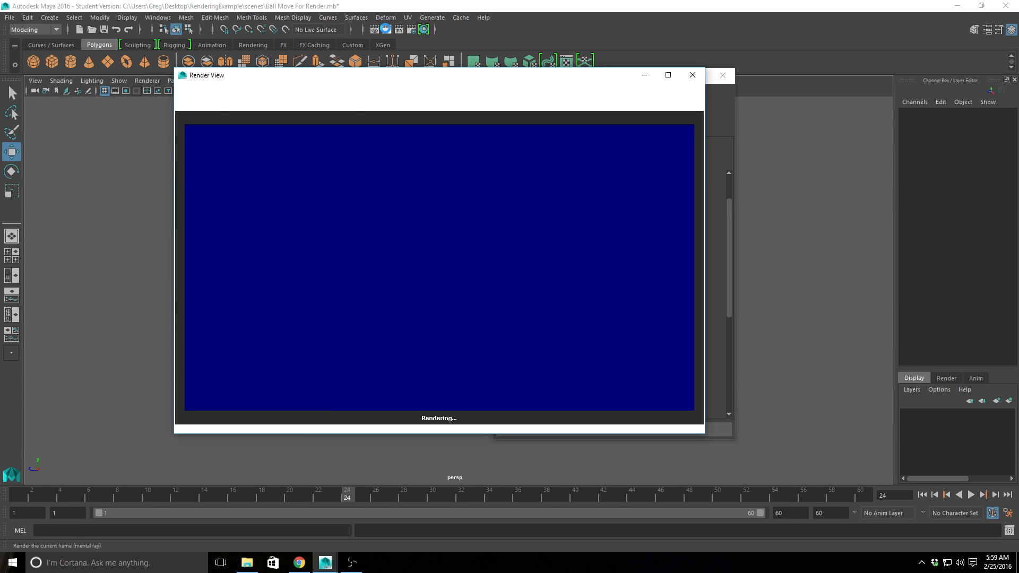
left_click(692, 75)
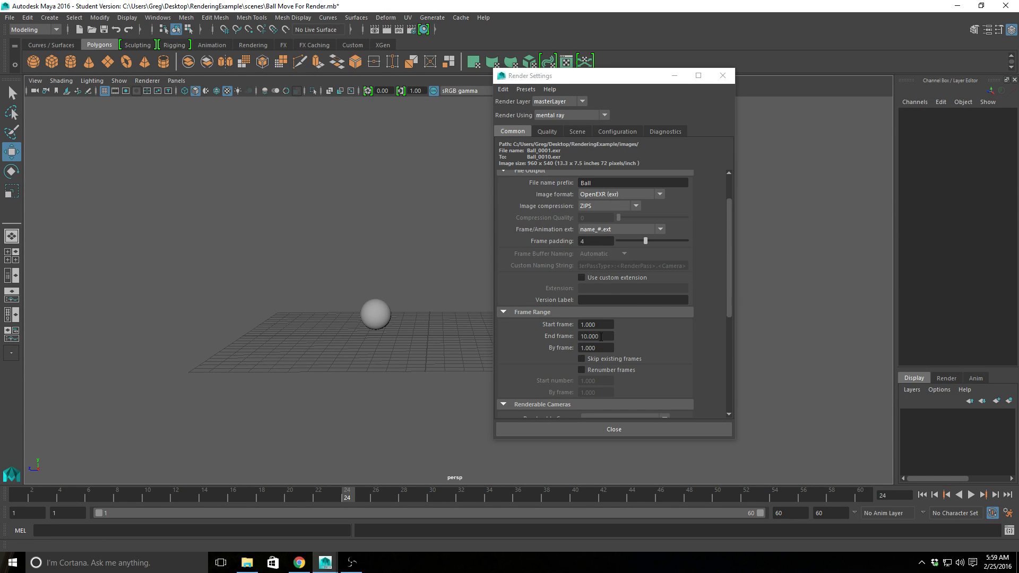
left_click(609, 335)
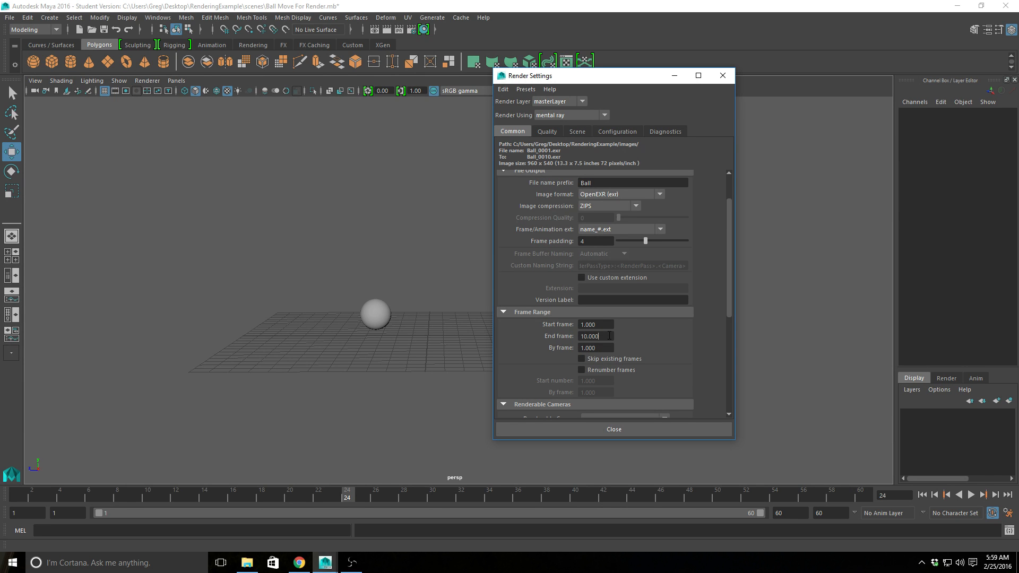
double_click(609, 335)
type("60")
key("Return")
scroll(676, 338, "down", 3)
scroll(677, 333, "up", 4)
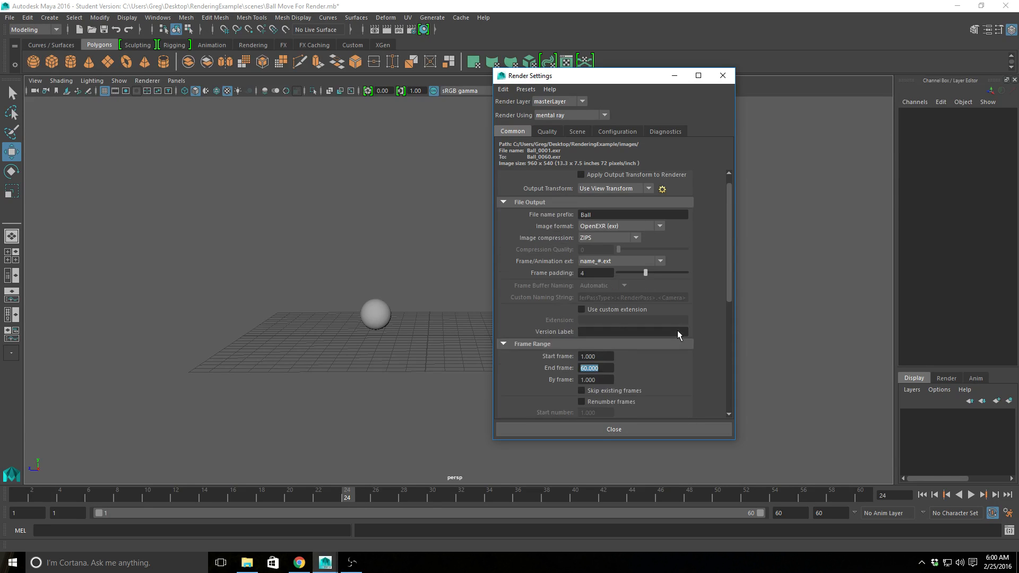
- Check the available renderable cameras, keep persp, and close the Render Settings window
scroll(677, 330, "down", 3)
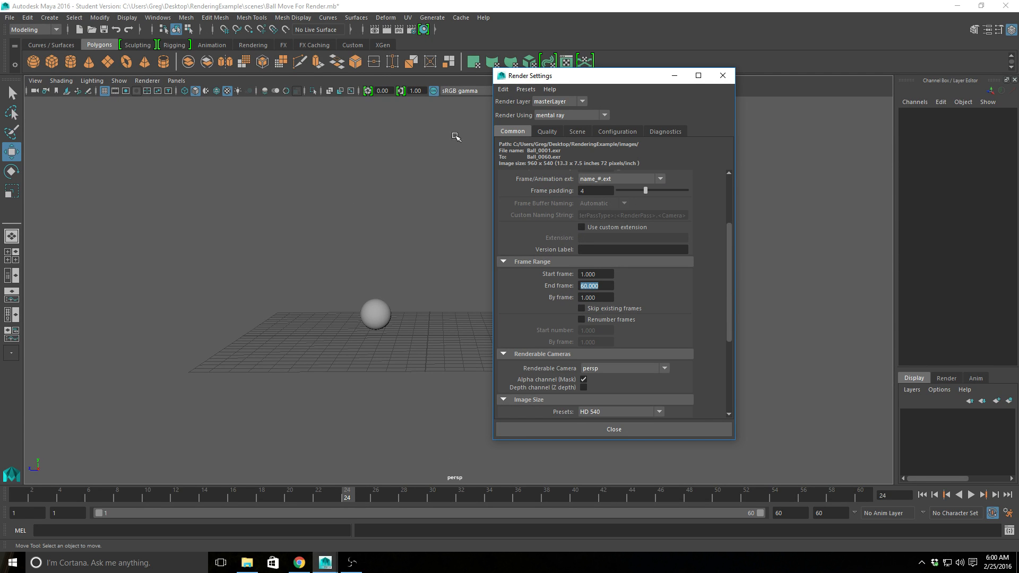
left_click_drag(549, 75, 614, 74)
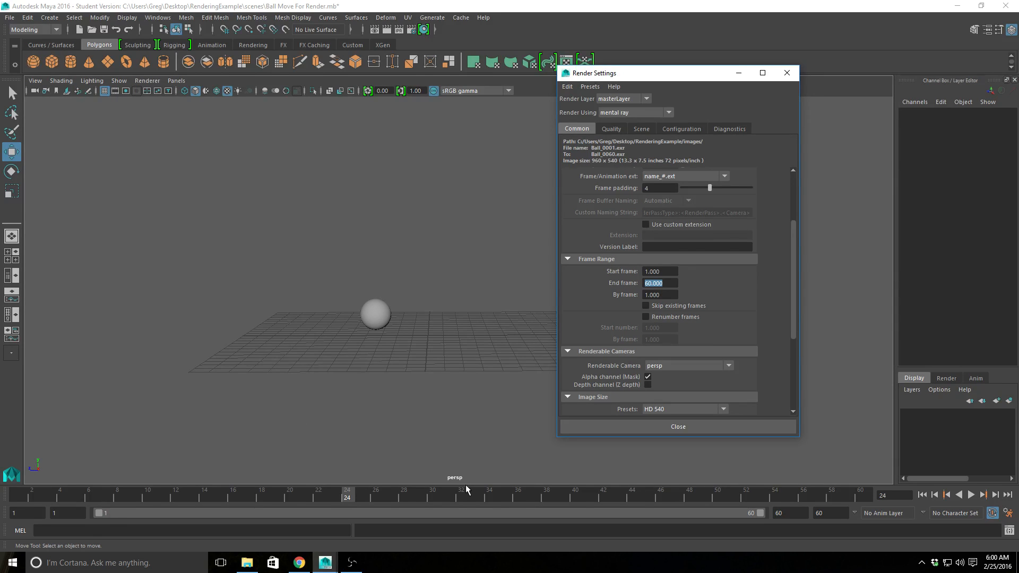
left_click(710, 366)
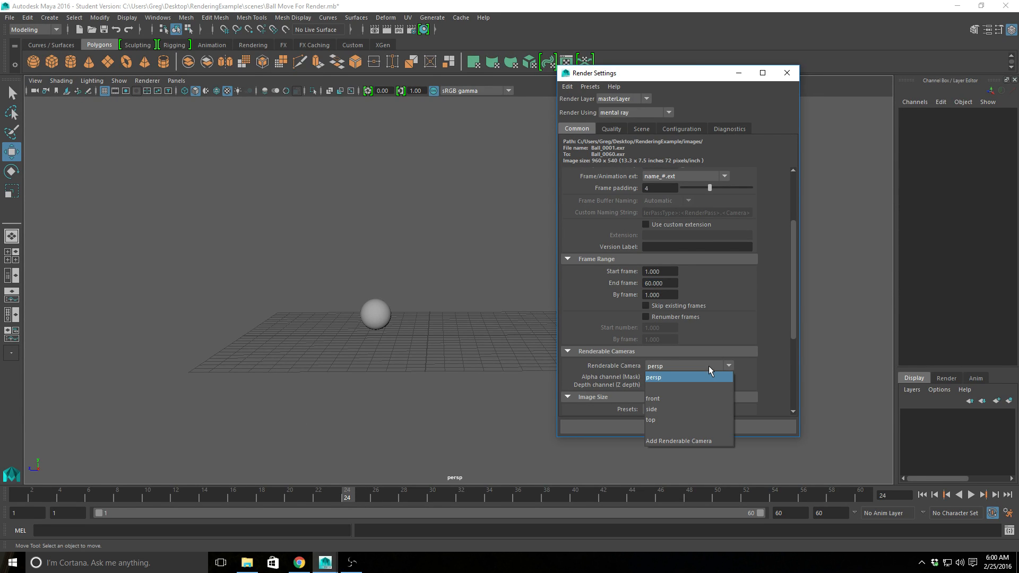
left_click(657, 380)
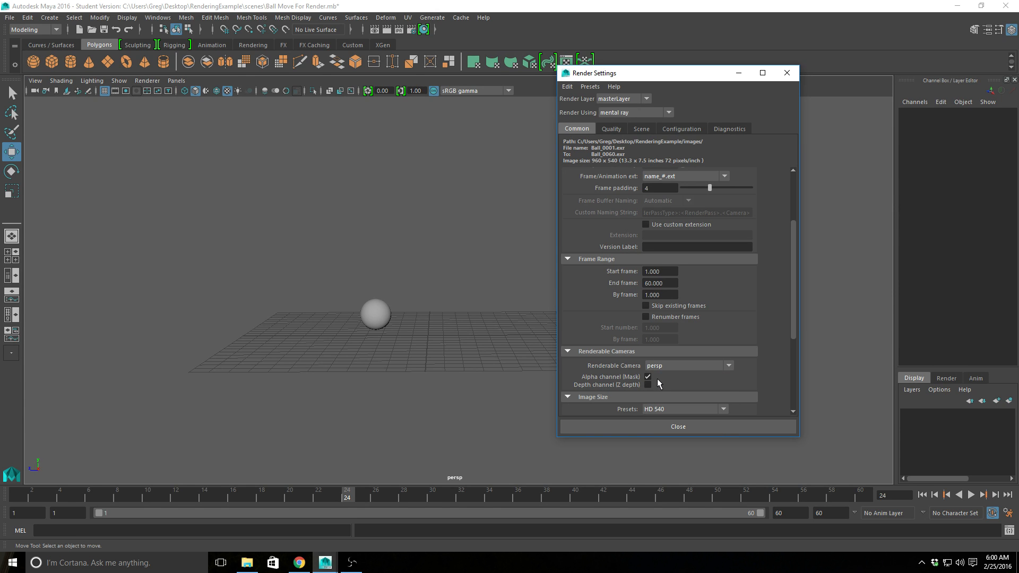
left_click(665, 426)
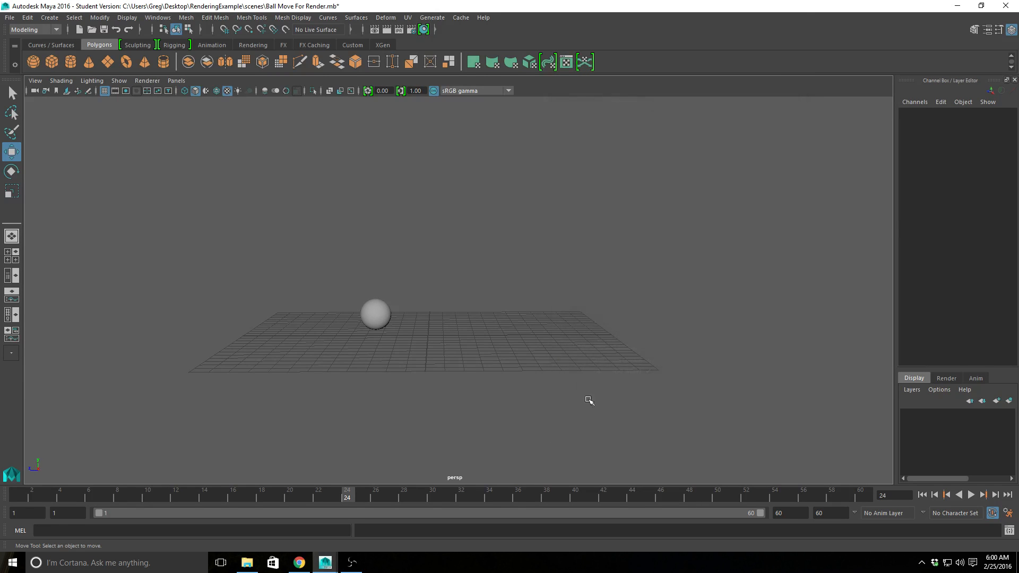
- Create a new camera and switch the viewport to look through camera1
left_click(42, 19)
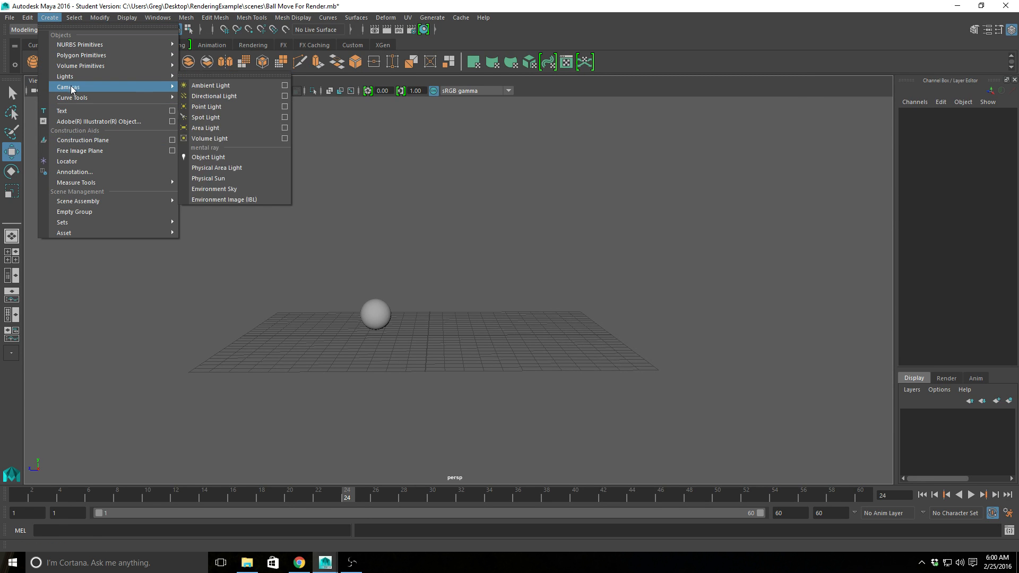
mouse_move(142, 87)
left_click(214, 97)
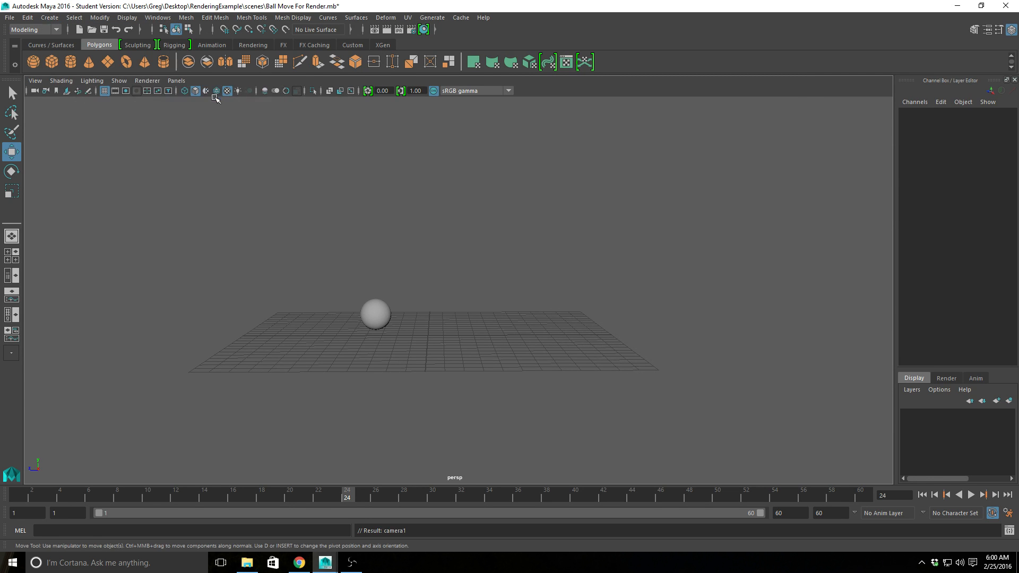
left_click(176, 80)
mouse_move(213, 91)
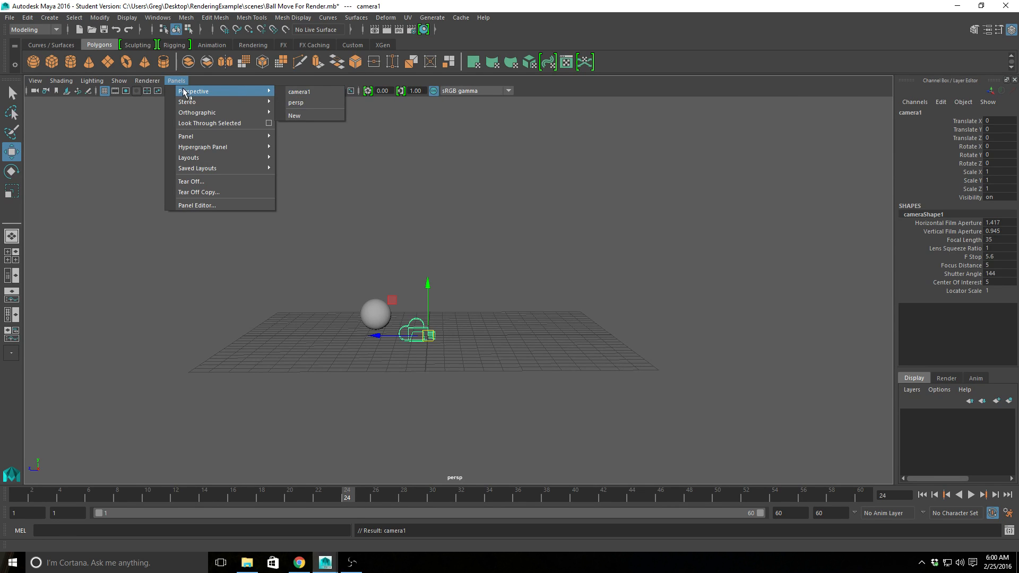
left_click(299, 92)
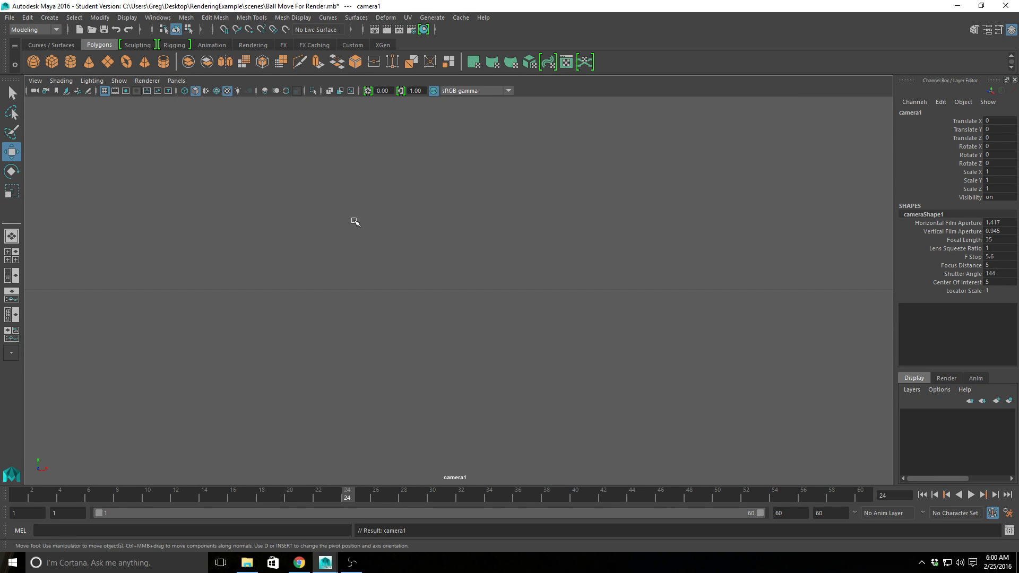
- Position camera1 at a raised angle that frames the ball and grid, and play the animation to check its framing
right_click_drag(400, 239, 71, 202, "alt")
right_click_drag(525, 254, 180, 238, "alt")
left_click_drag(489, 237, 450, 262, "alt")
right_click_drag(562, 269, 409, 317, "alt")
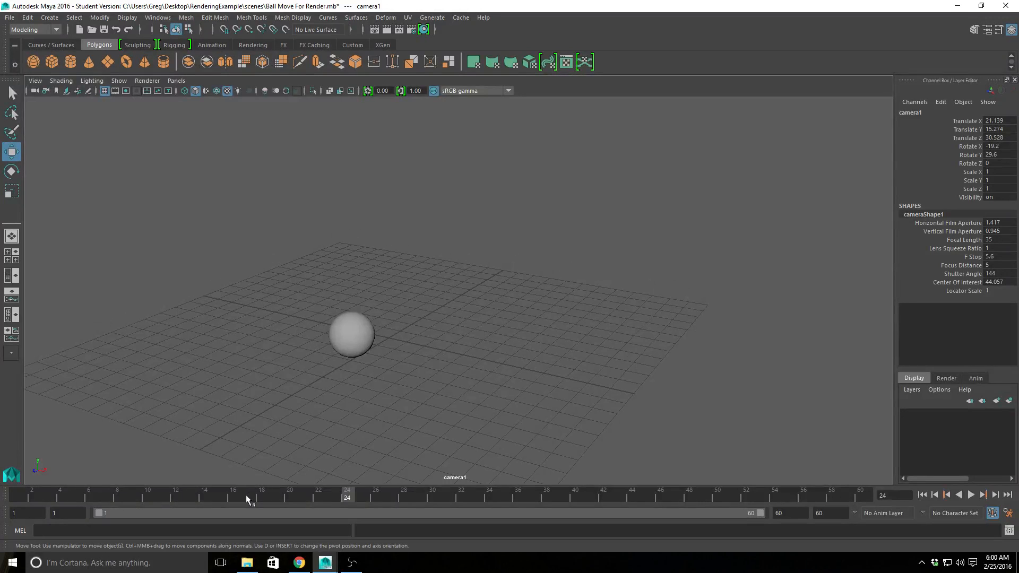
left_click_drag(247, 495, 772, 496)
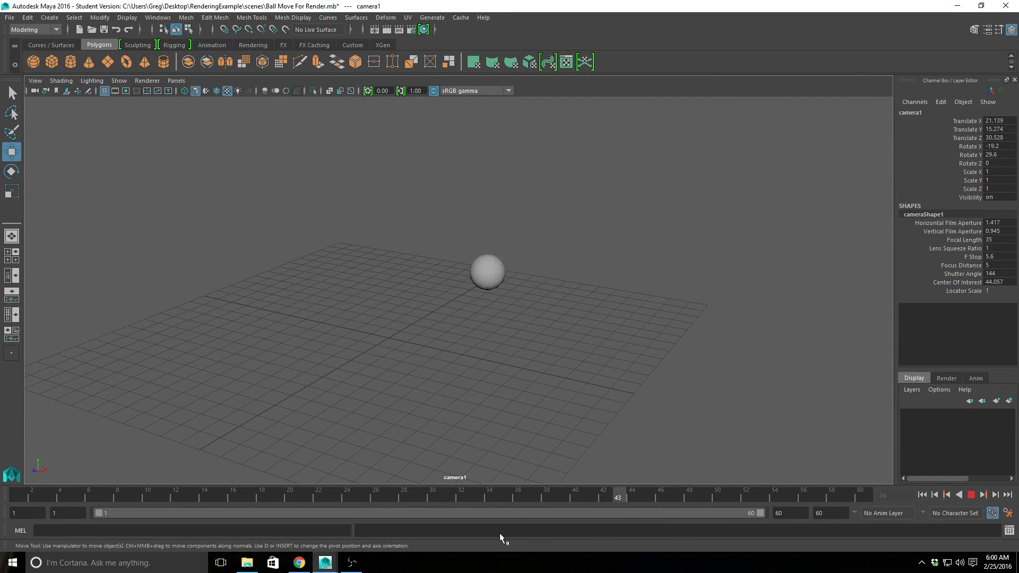
key("Escape")
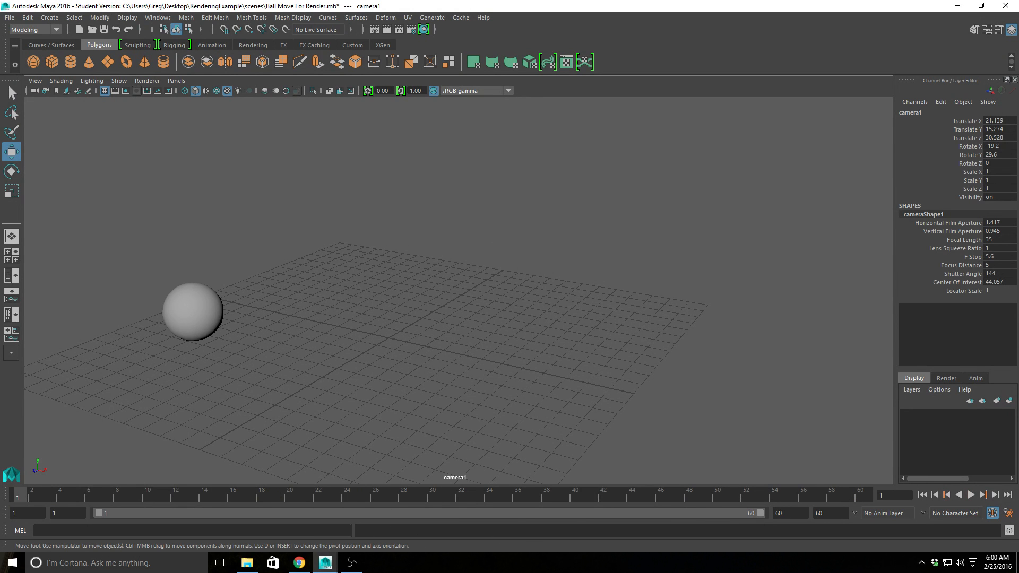
- Set the renderable camera to camera1 in the Render Settings
left_click(412, 30)
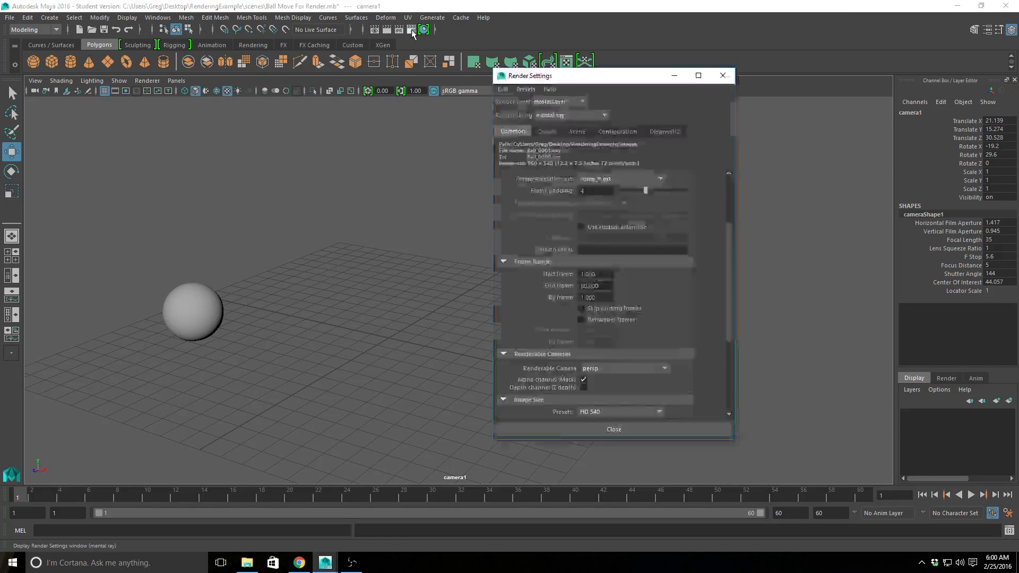
left_click(654, 371)
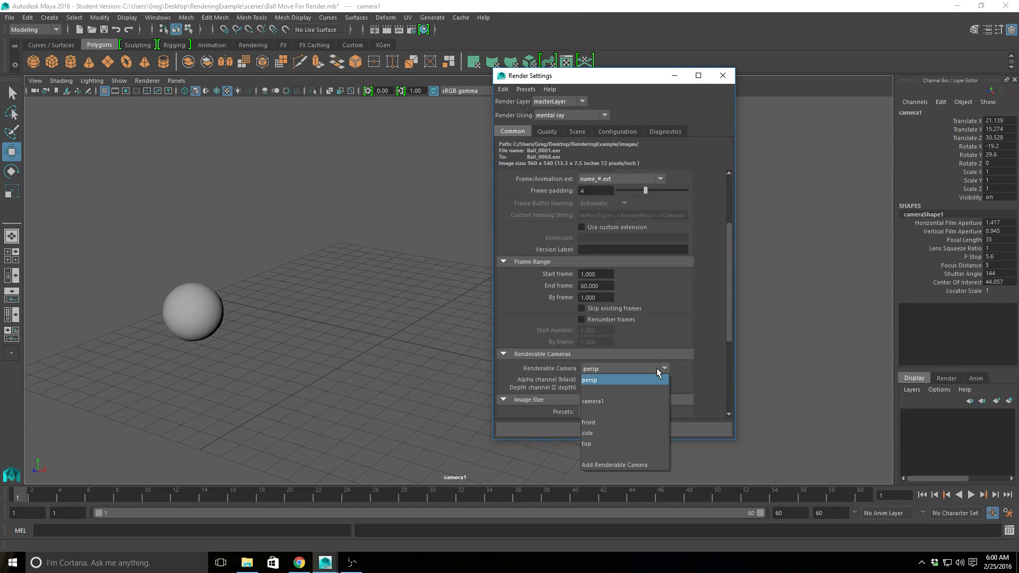
left_click(640, 398)
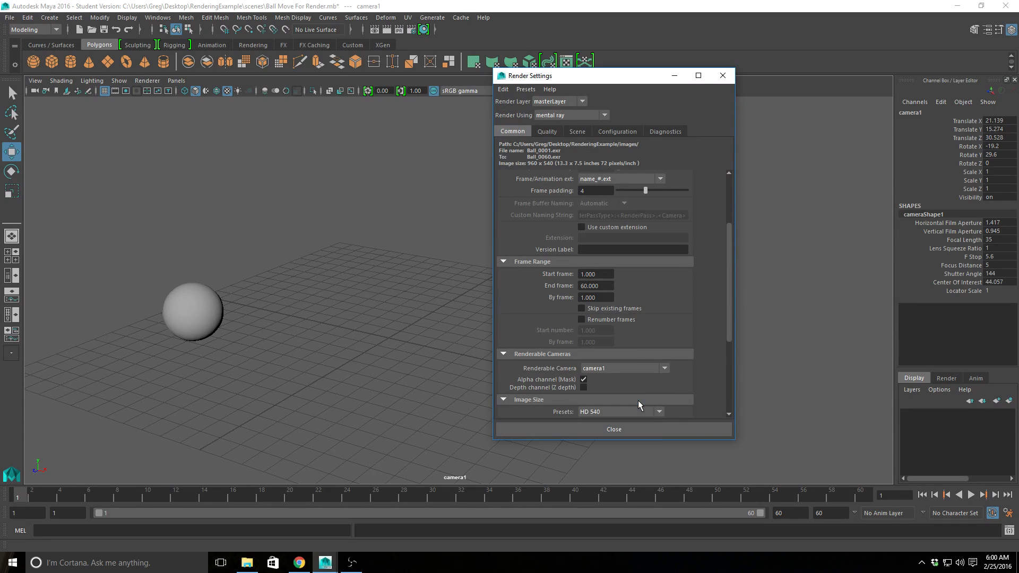
left_click(663, 369)
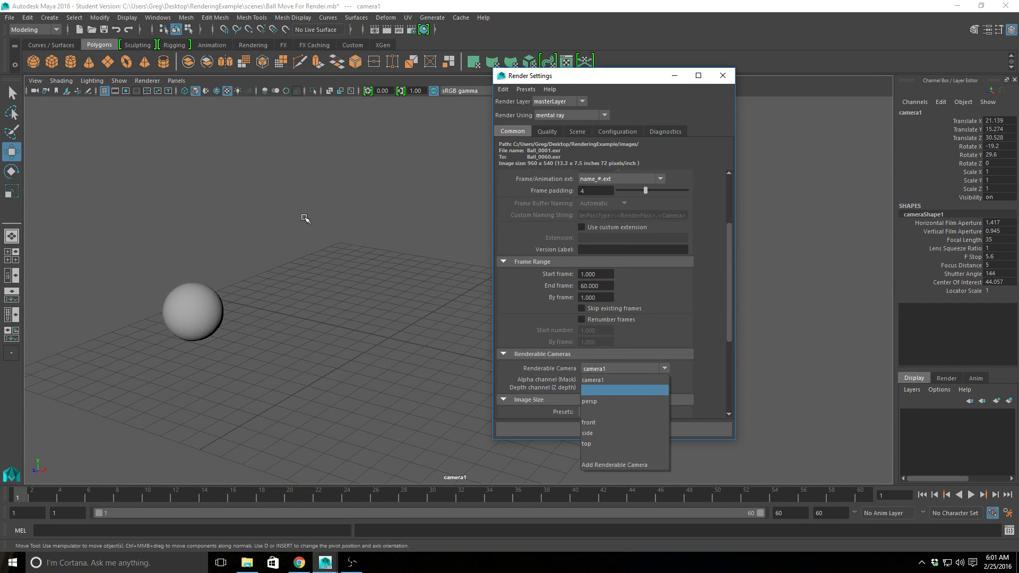
left_click(600, 378)
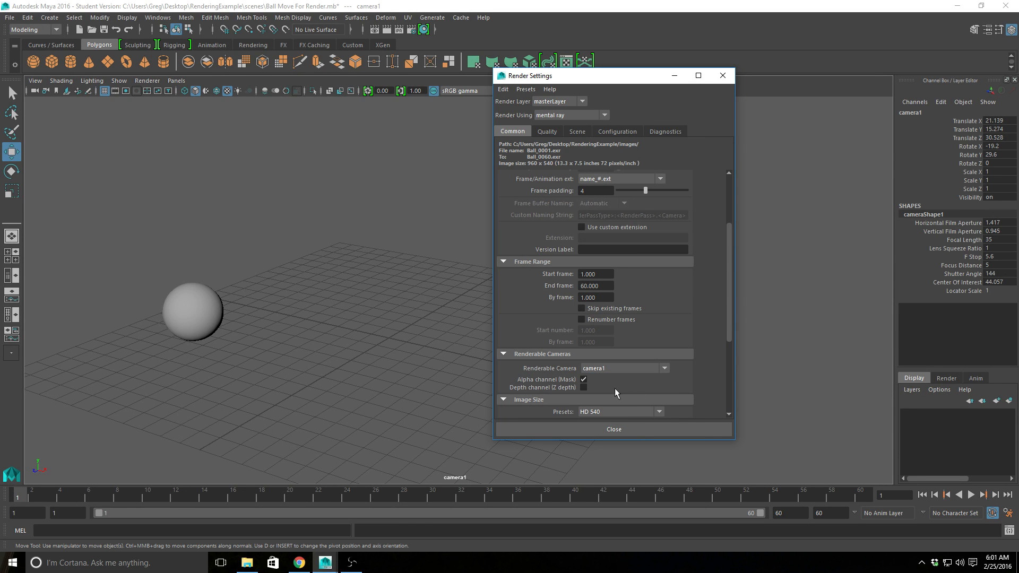
- Enlarge the Render Settings window and examine the image size settings
left_click_drag(622, 81, 620, 28)
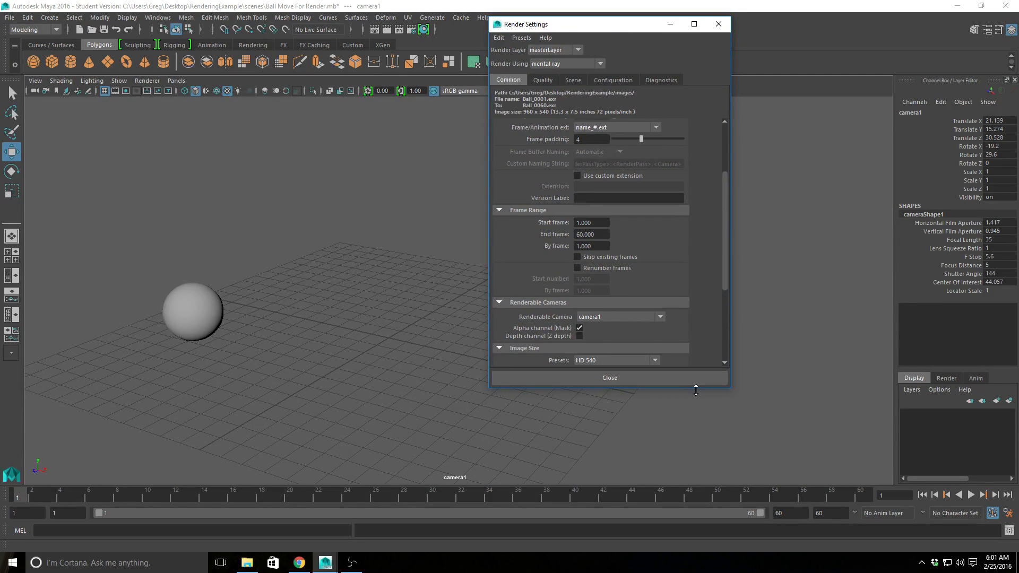
left_click_drag(696, 391, 688, 437)
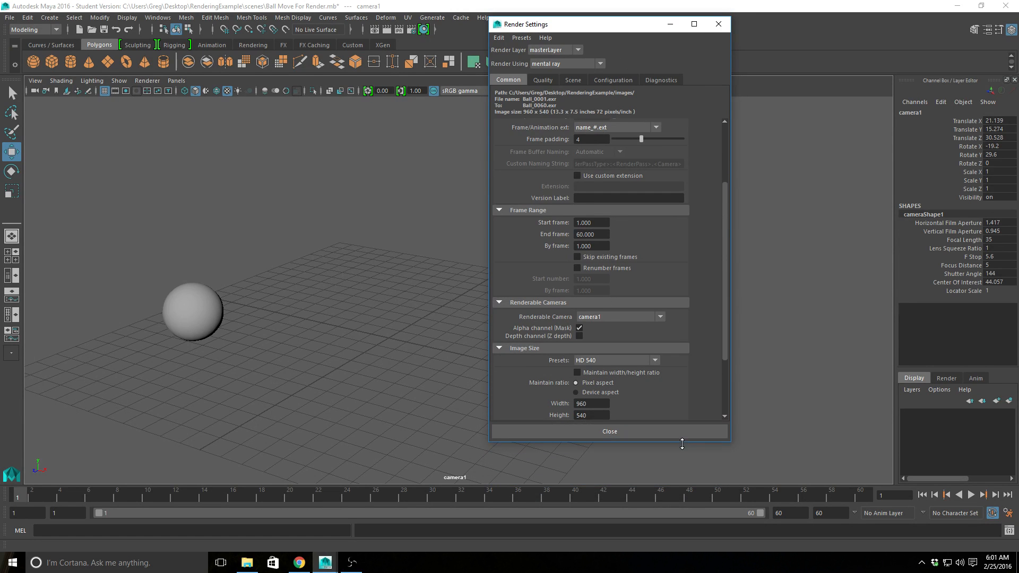
scroll(634, 381, "down", 5)
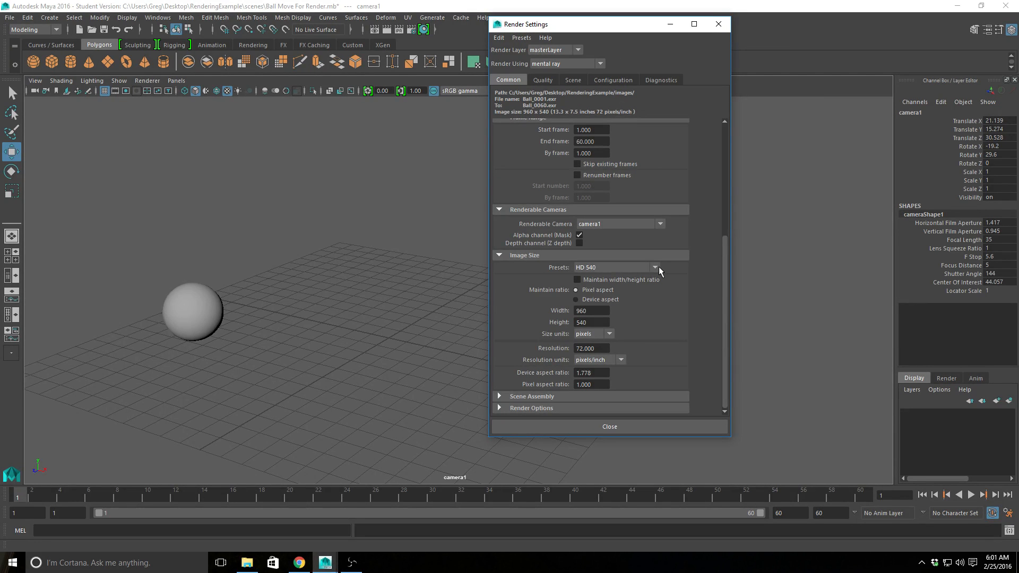
- Render frame 1 in the Render View, minimize Render Settings, and place the render beside the viewport to compare the camera framing
left_click(374, 30)
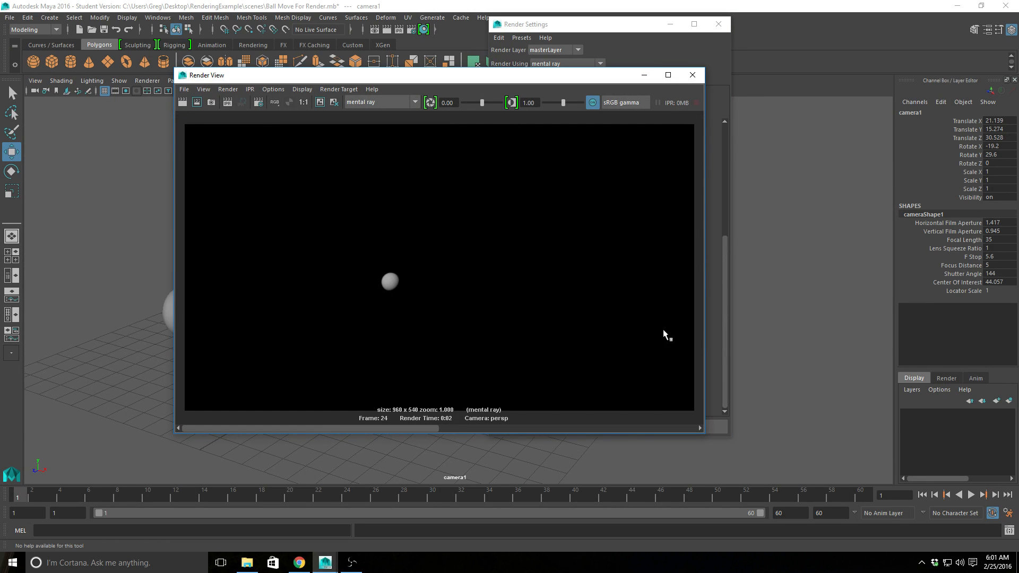
left_click(181, 102)
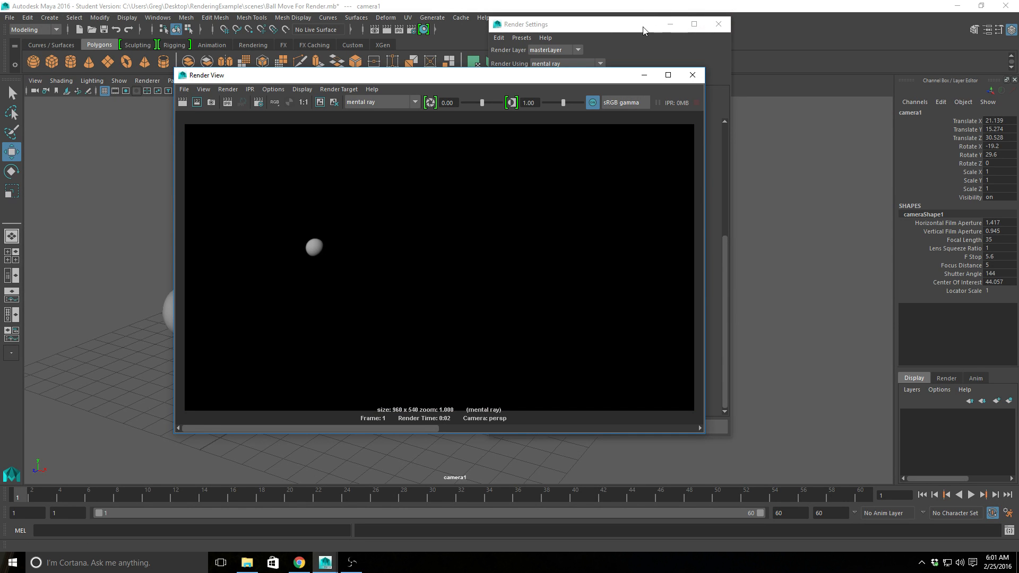
left_click(670, 26)
left_click_drag(415, 79, 741, 27)
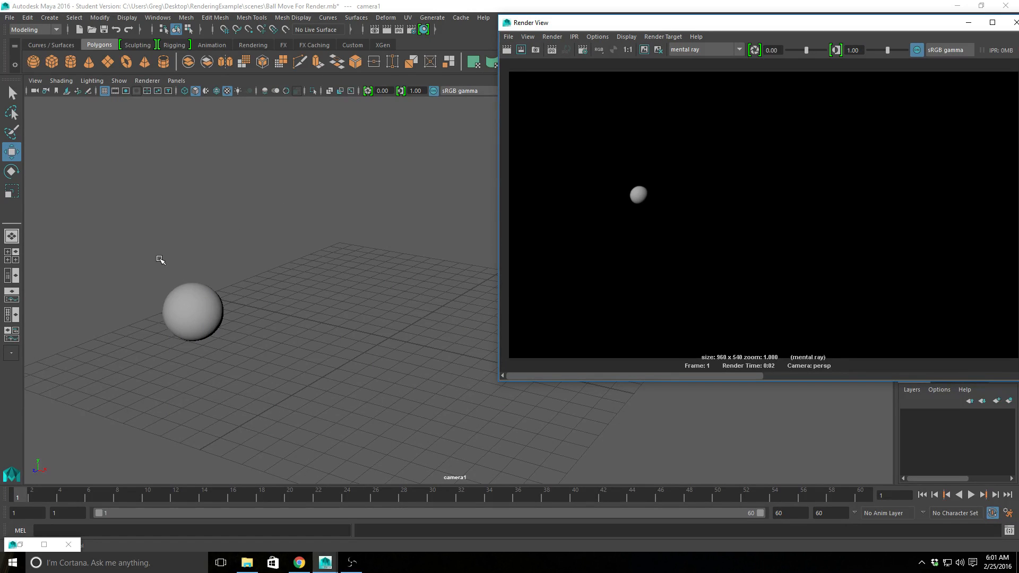
key("ctrl+s")
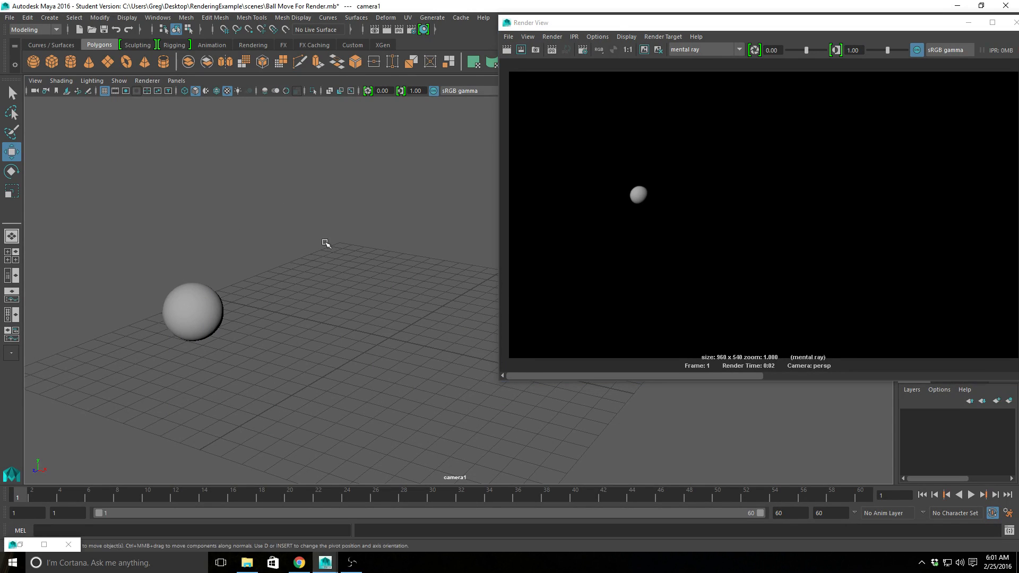
left_click(506, 50)
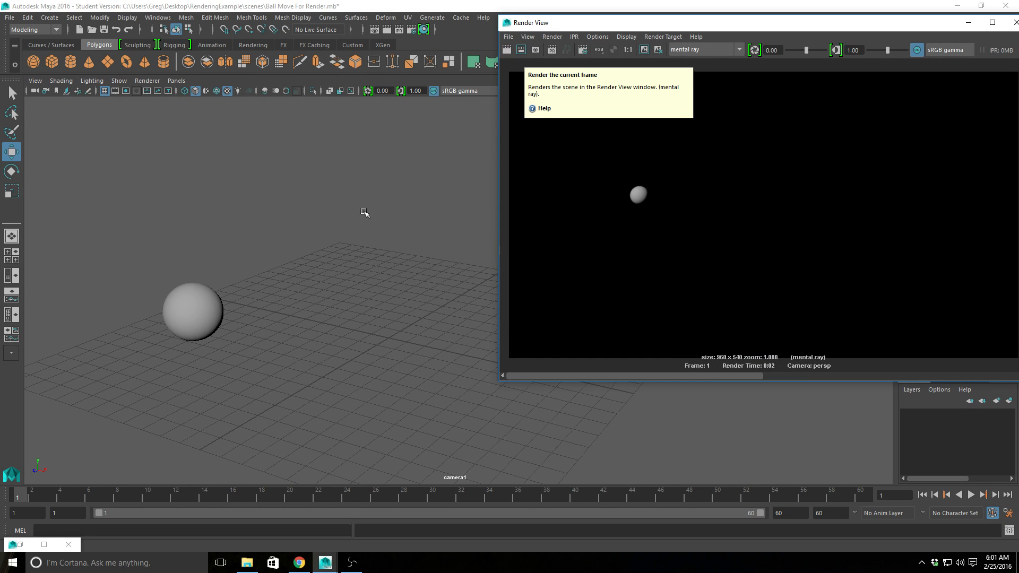
left_click(348, 245)
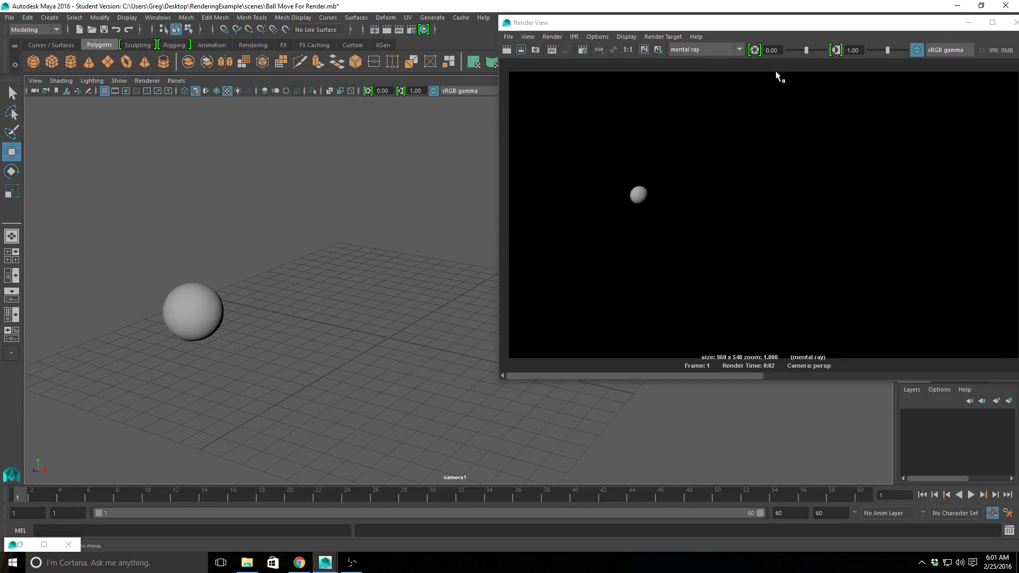
- Render frame 1 again from camera1 and move the Render View aside and back to compare the framing with the viewport
left_click_drag(929, 22, 791, 19)
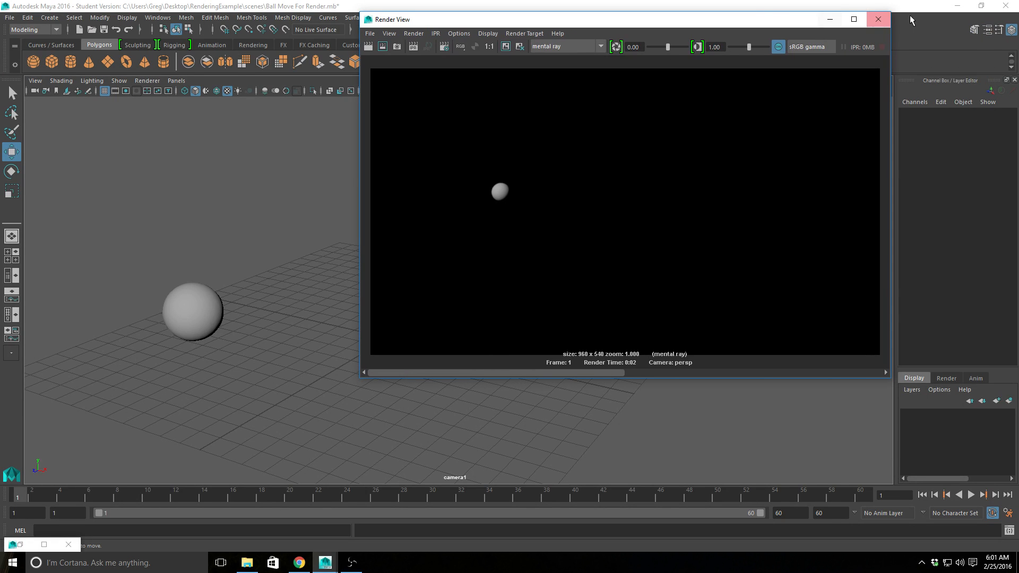
left_click(878, 19)
left_click(387, 30)
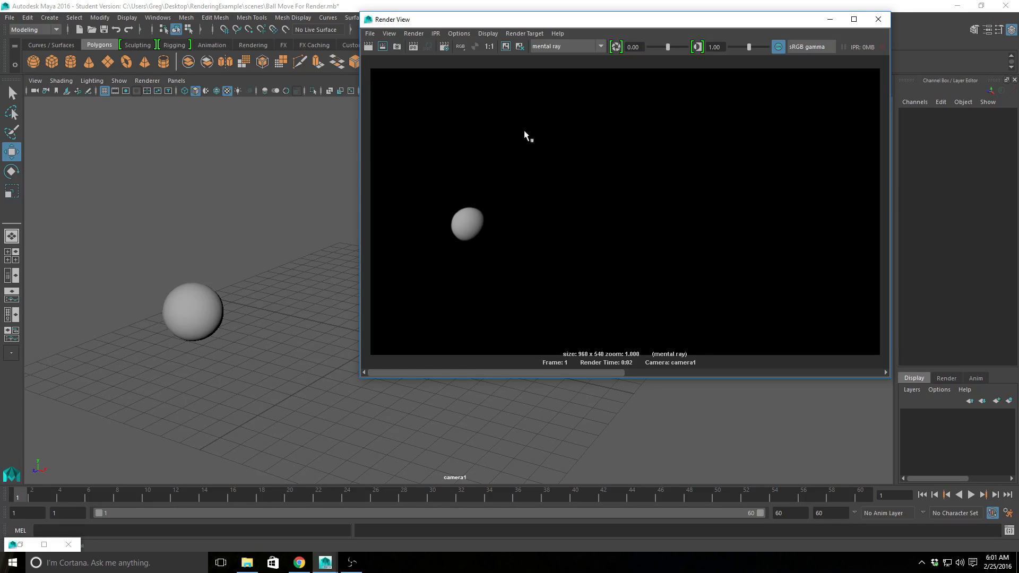
left_click_drag(482, 24, 1018, 143)
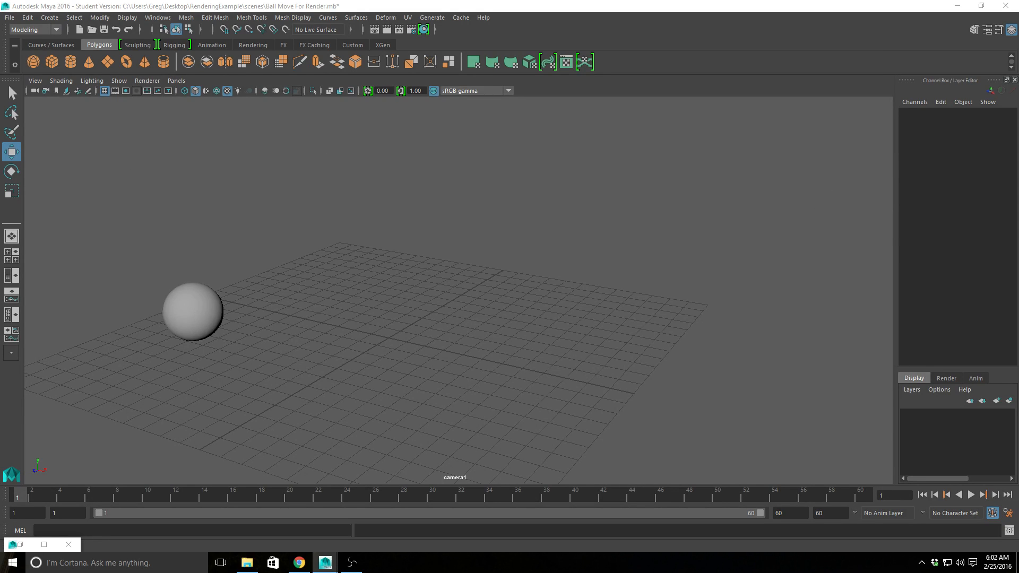
left_click_drag(1018, 139, 662, 76)
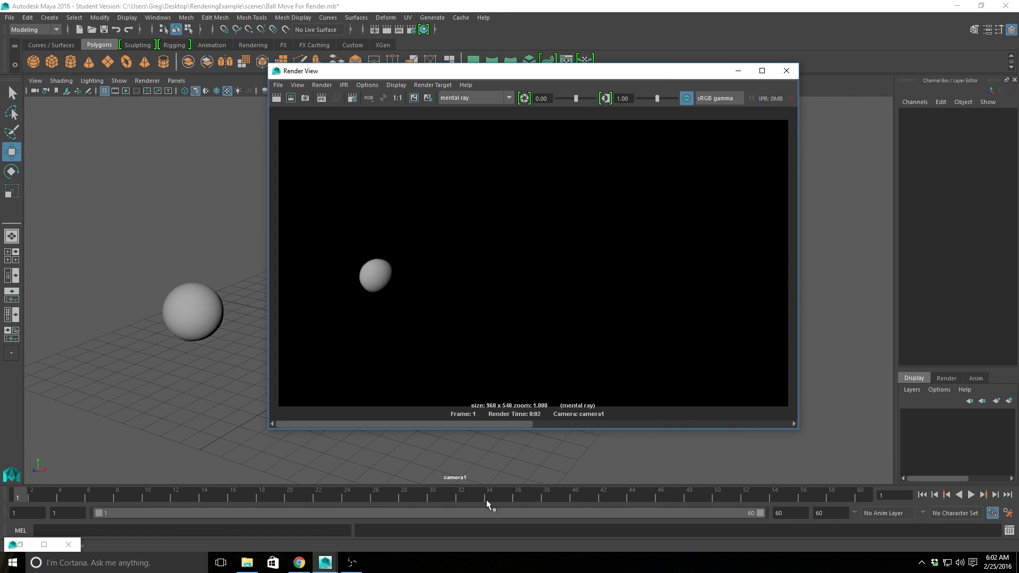
- Go to frame 60, render it from camera1, and move the Render View aside to compare it with the viewport
left_click_drag(486, 499, 891, 489)
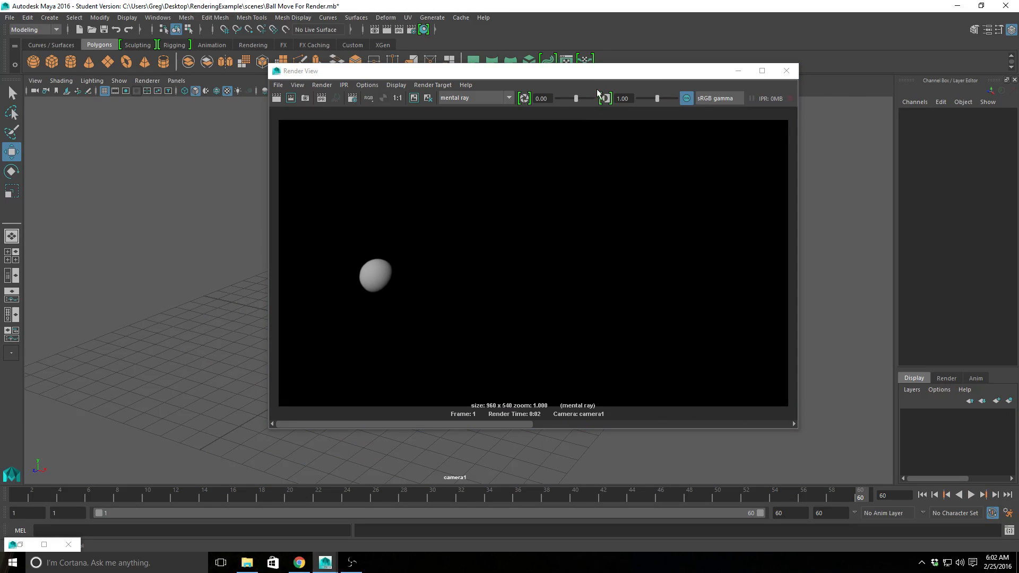
left_click_drag(603, 73, 504, 96)
left_click(181, 118)
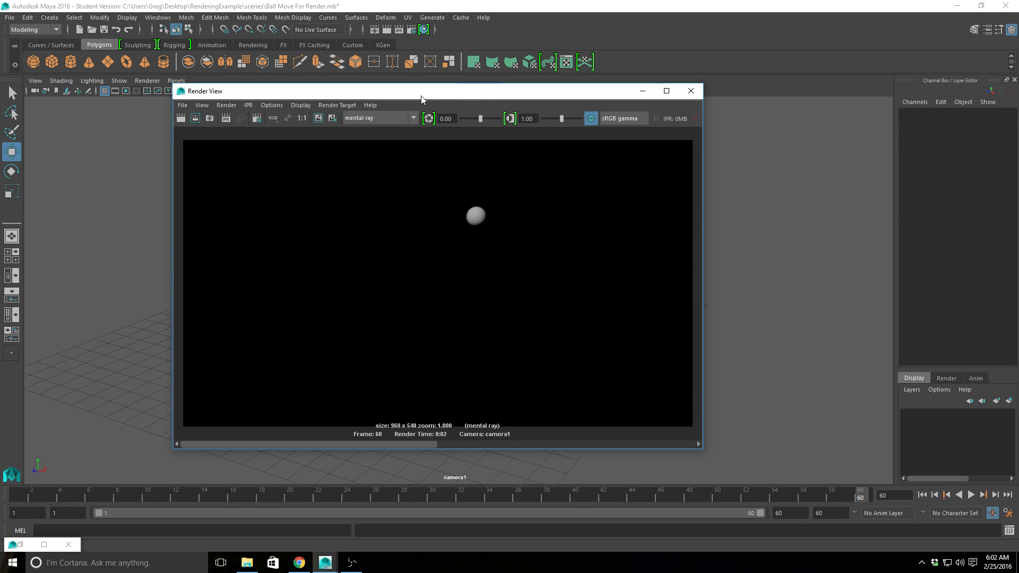
left_click_drag(417, 98, 786, 318)
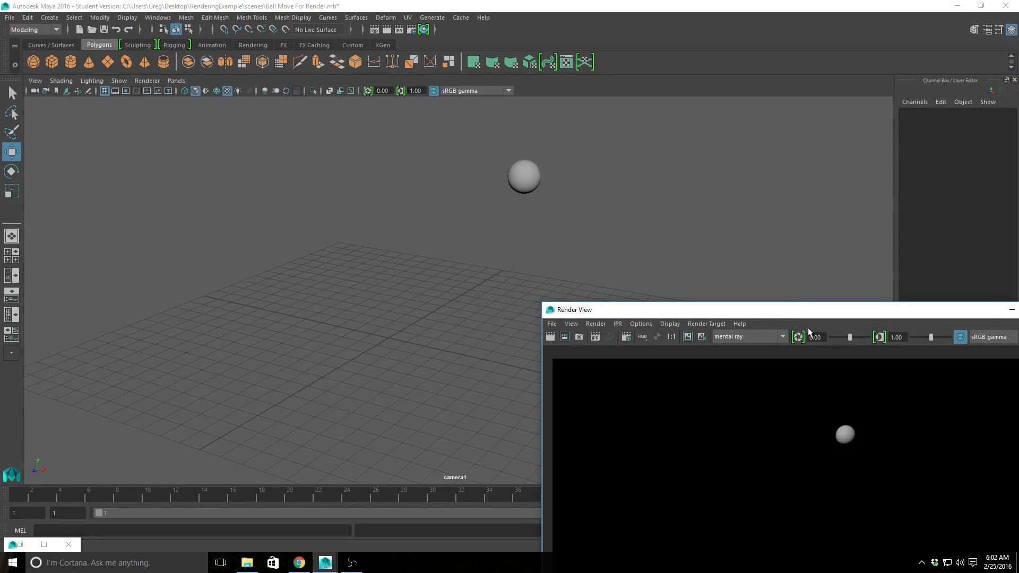
- Restore the Render Settings, examine the image size and its presets without changing them, and minimize the window again
left_click(44, 544)
left_click(980, 6)
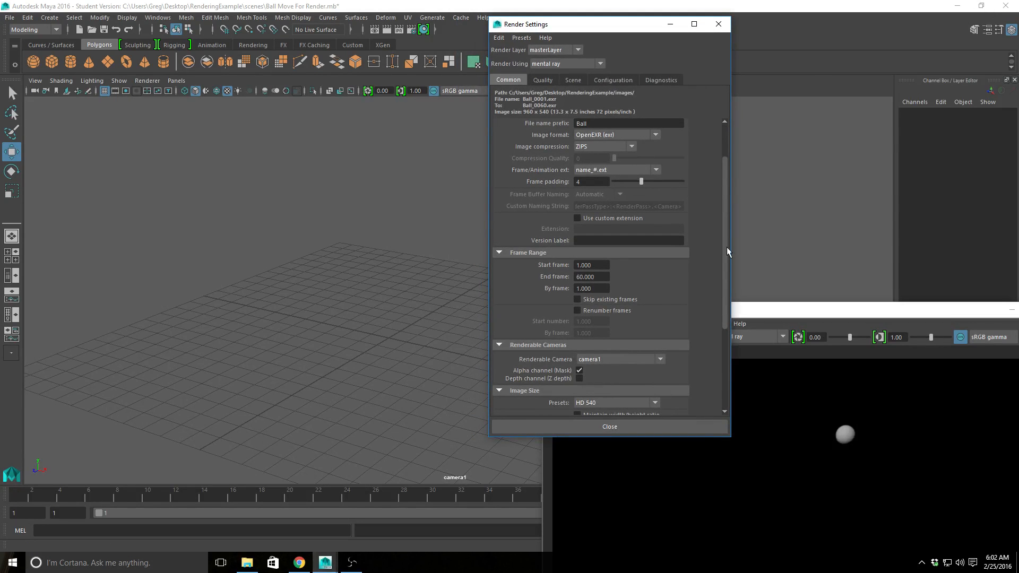
left_click_drag(728, 245, 611, 317)
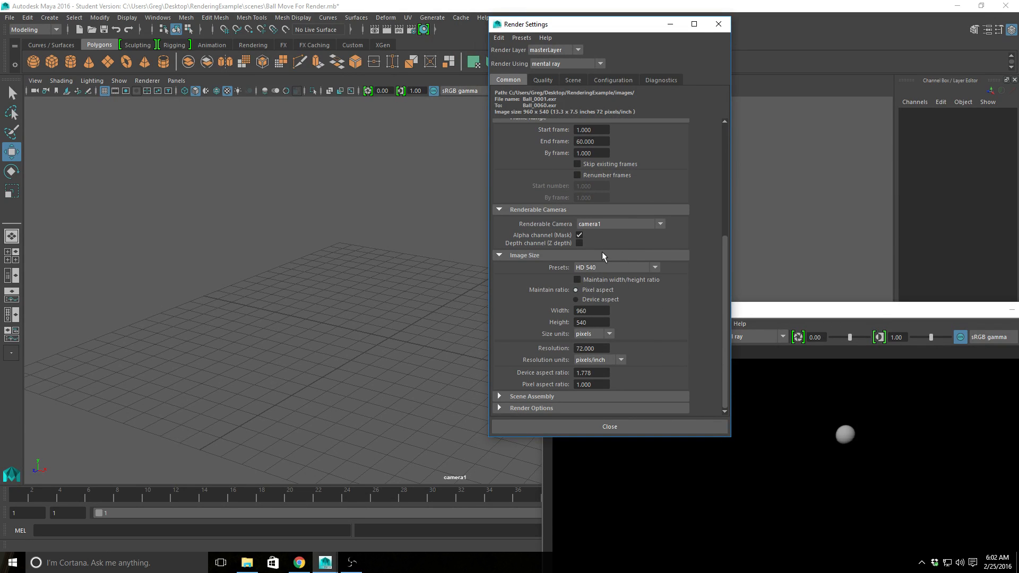
left_click(631, 268)
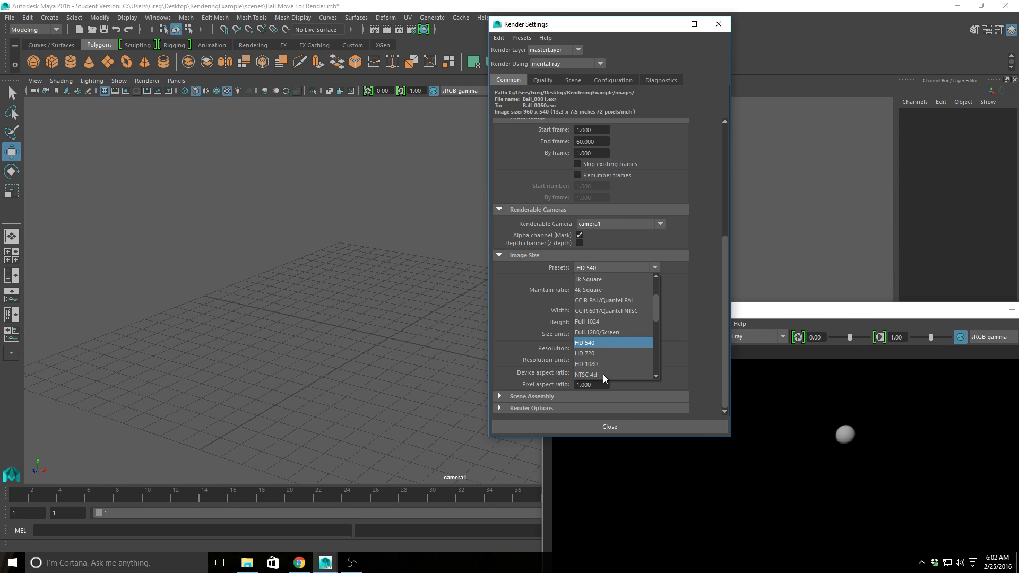
scroll(603, 374, "down", 1)
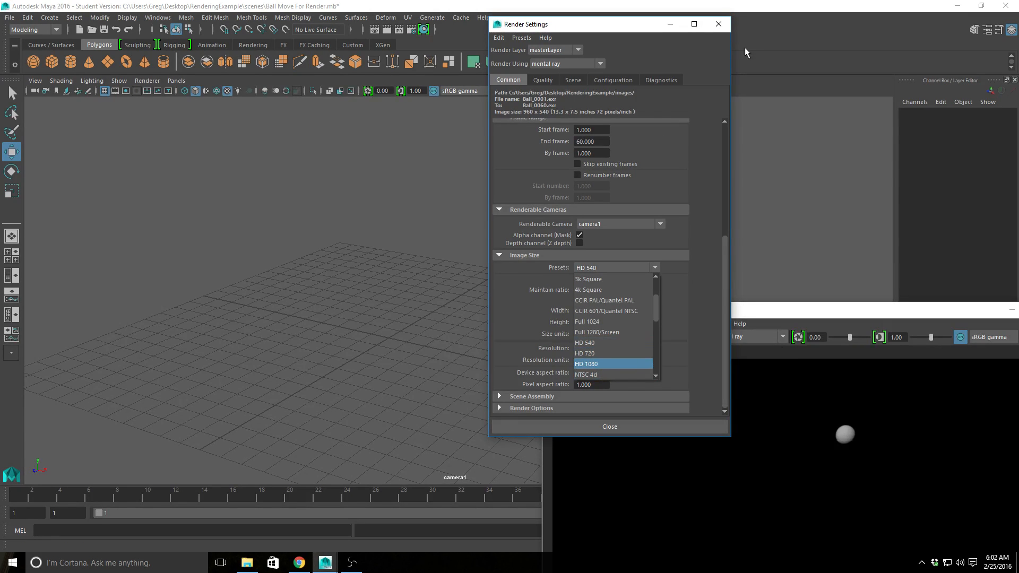
left_click(670, 26)
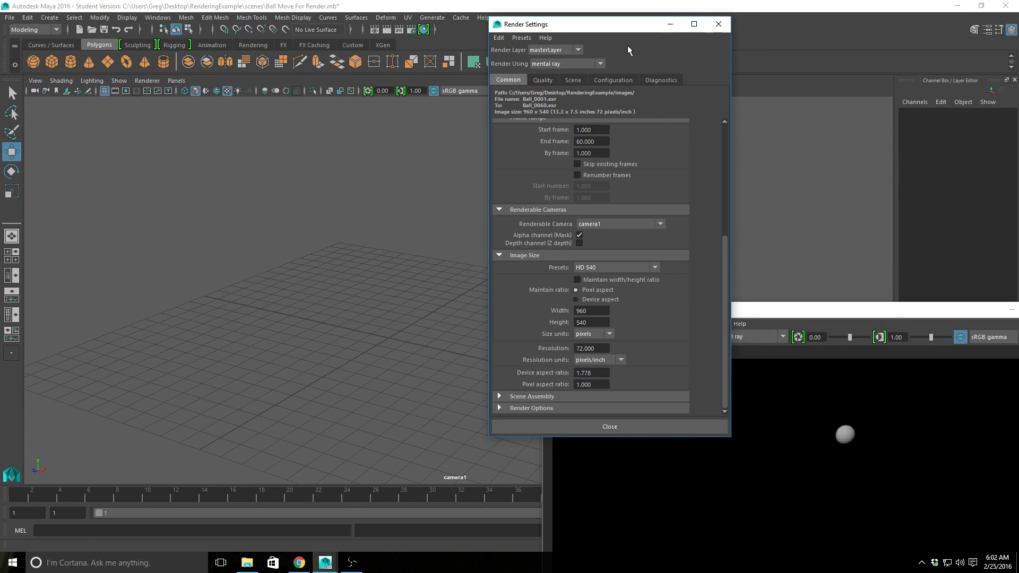
left_click(670, 24)
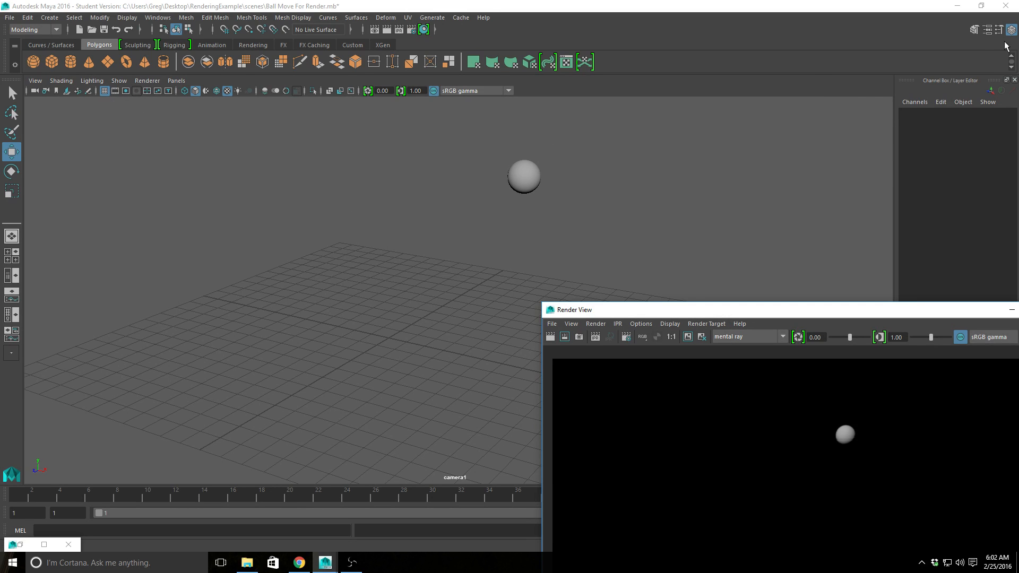
- Close the Render View and toggle the Attribute Editor, Tool Settings and Channel Box, leaving only the Channel Box open
left_click(985, 30)
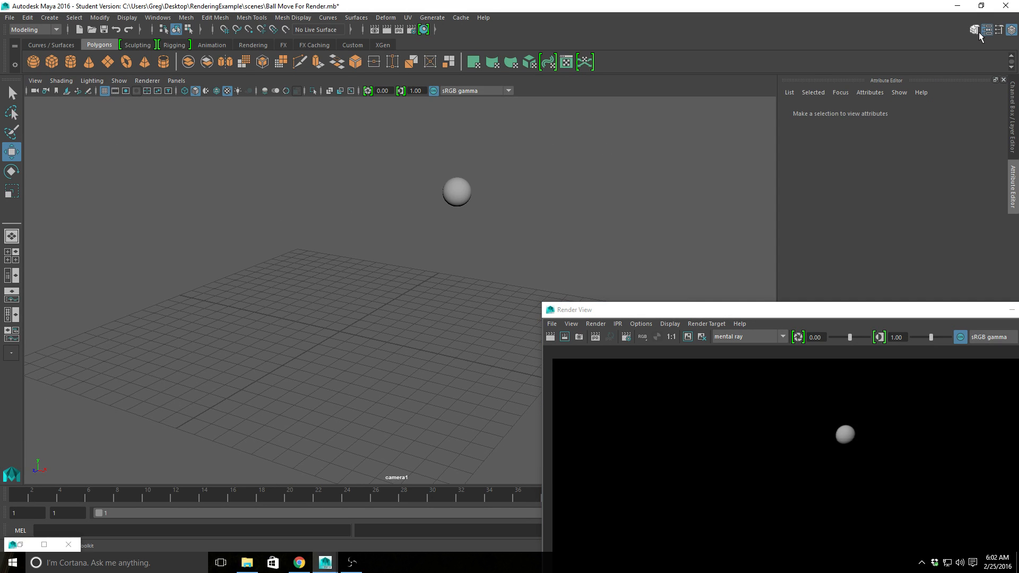
left_click(998, 30)
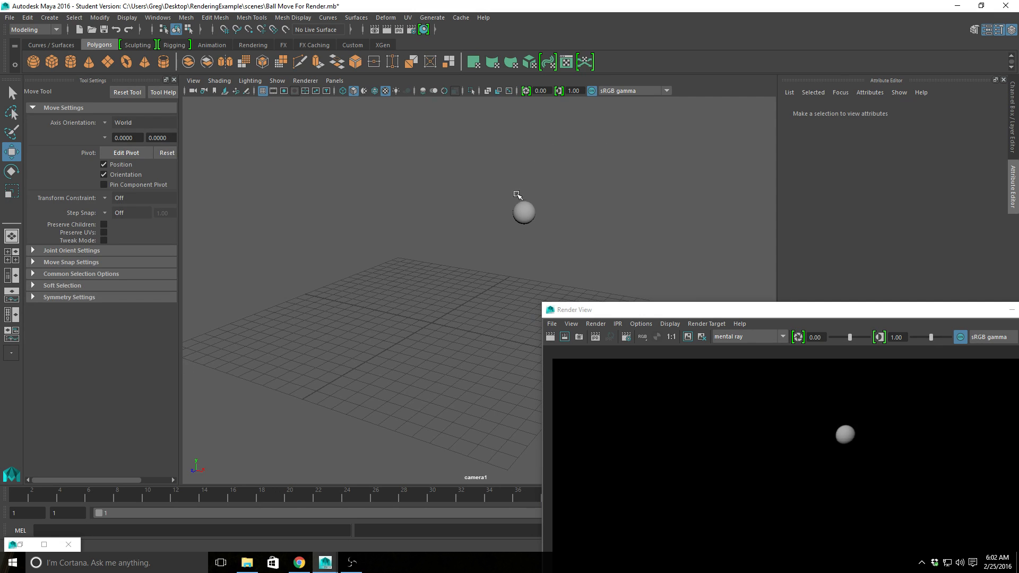
left_click_drag(715, 313, 578, 202)
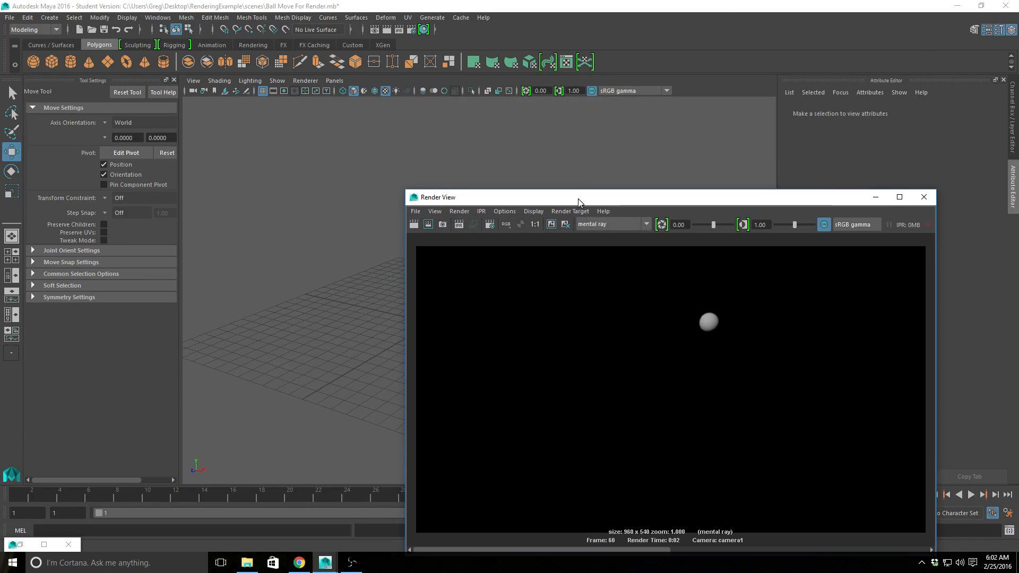
left_click(924, 197)
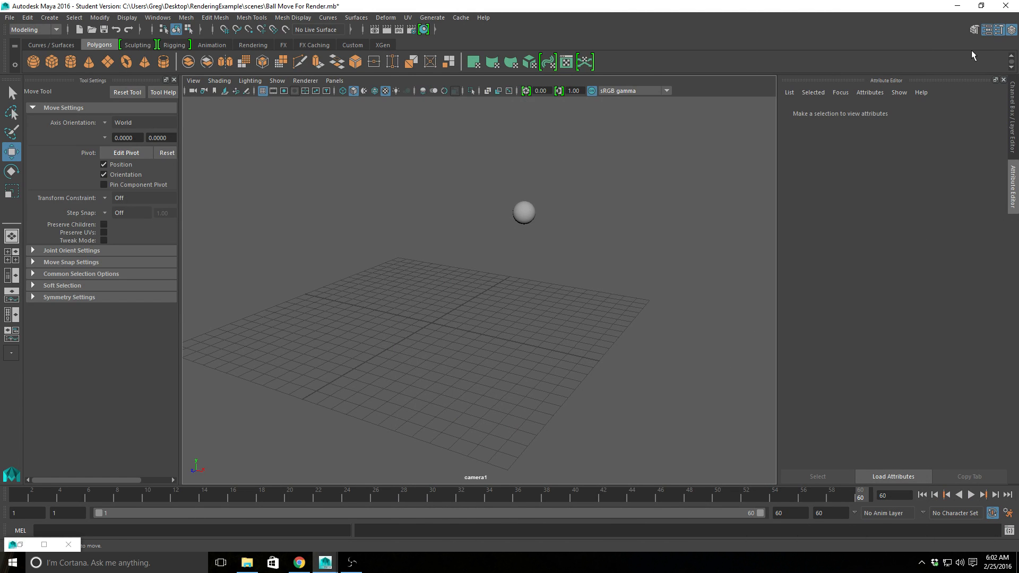
left_click(998, 30)
left_click(988, 30)
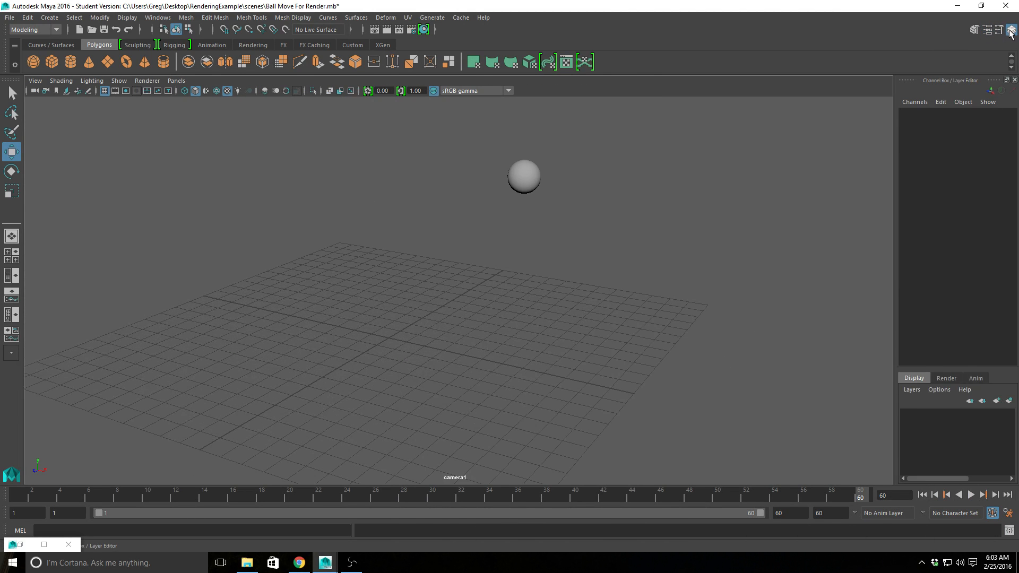
left_click(1011, 31)
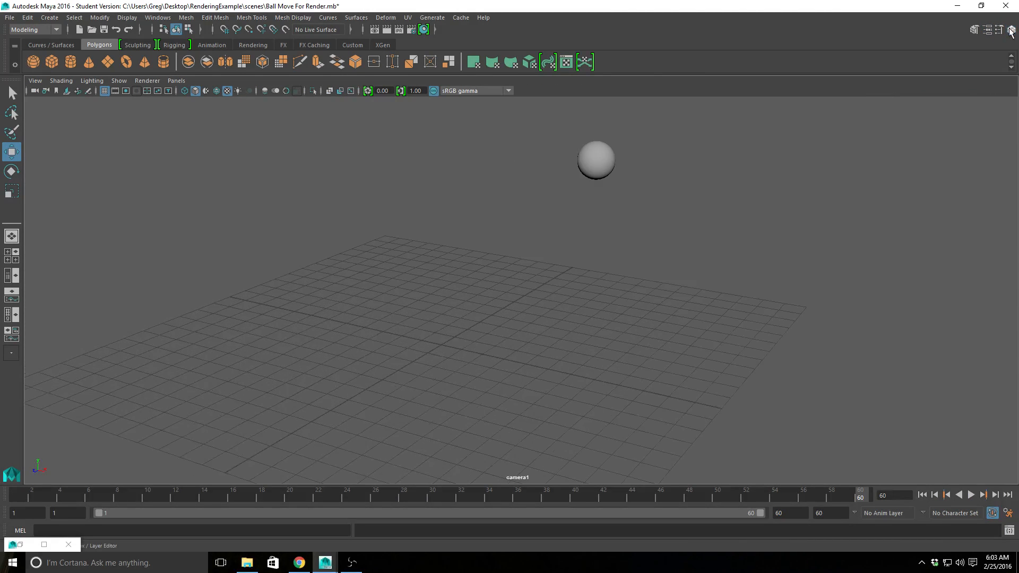
left_click(1011, 31)
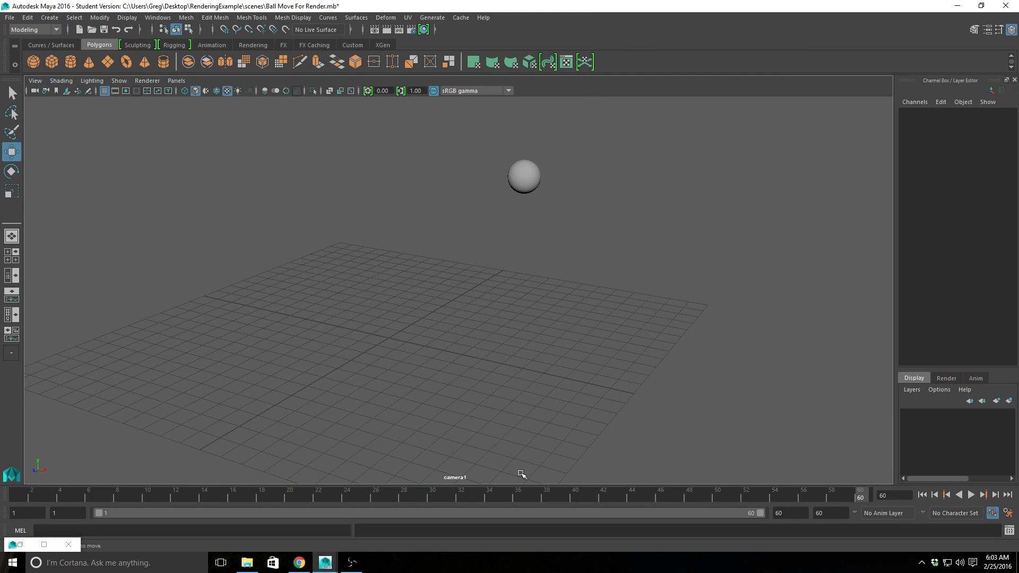
- Turn on the resolution gate, reframe camera1 closer around the ball's path, and play from frame 1 to check the framing
left_click(126, 91)
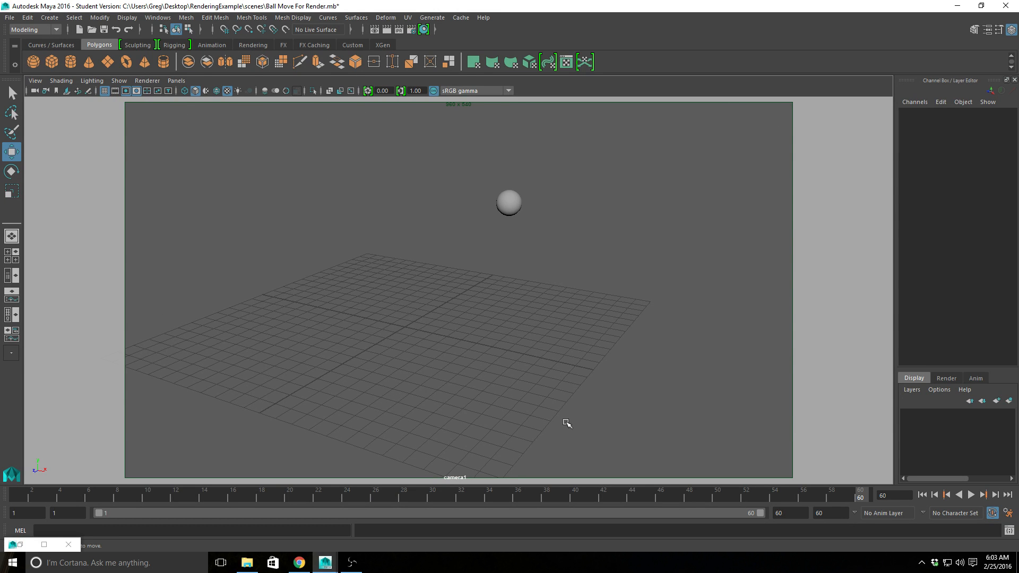
right_click_drag(222, 341, 329, 345, "alt")
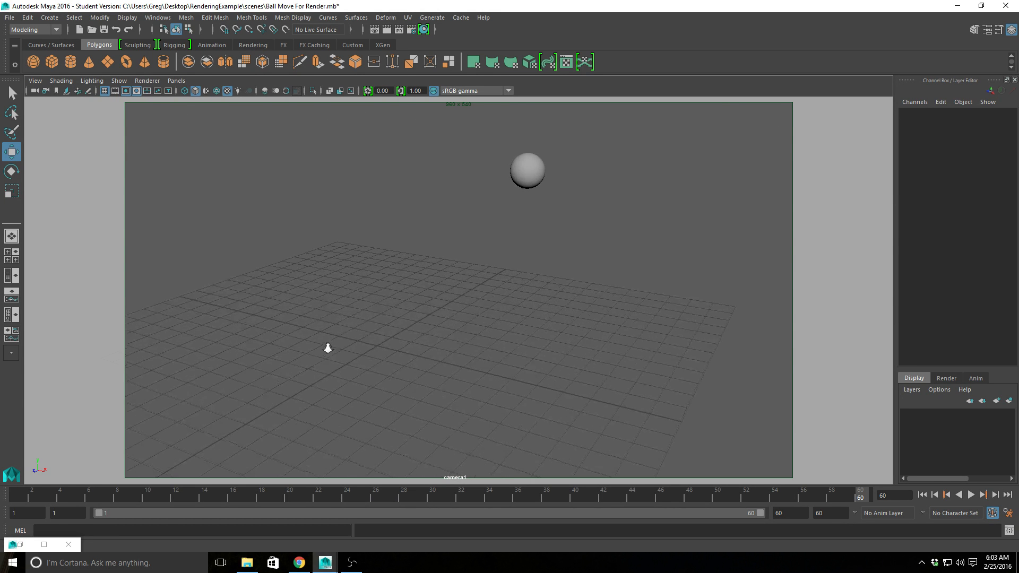
left_click_drag(330, 345, 447, 377, "alt")
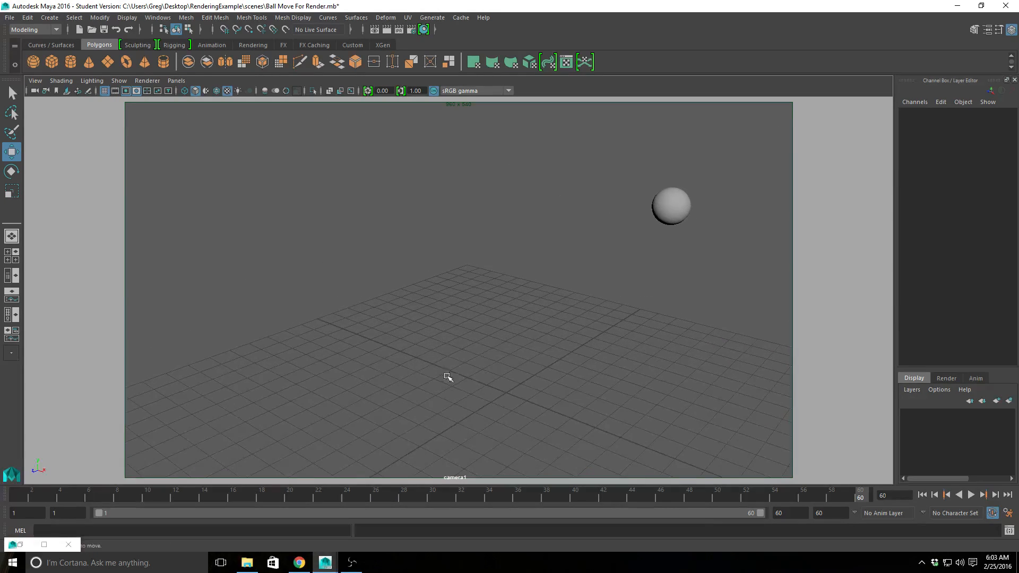
left_click_drag(843, 492, 48, 419)
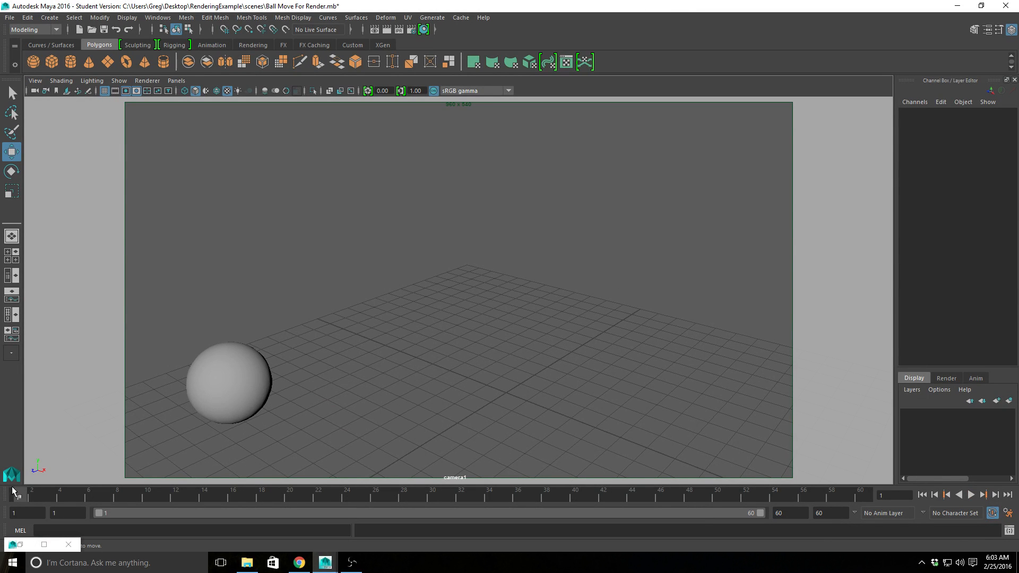
key("alt+v")
key("alt+v")
- Select camera1, lock all its translate, rotate, scale and visibility channels, and try orbiting the view to test the lock
left_click(34, 91)
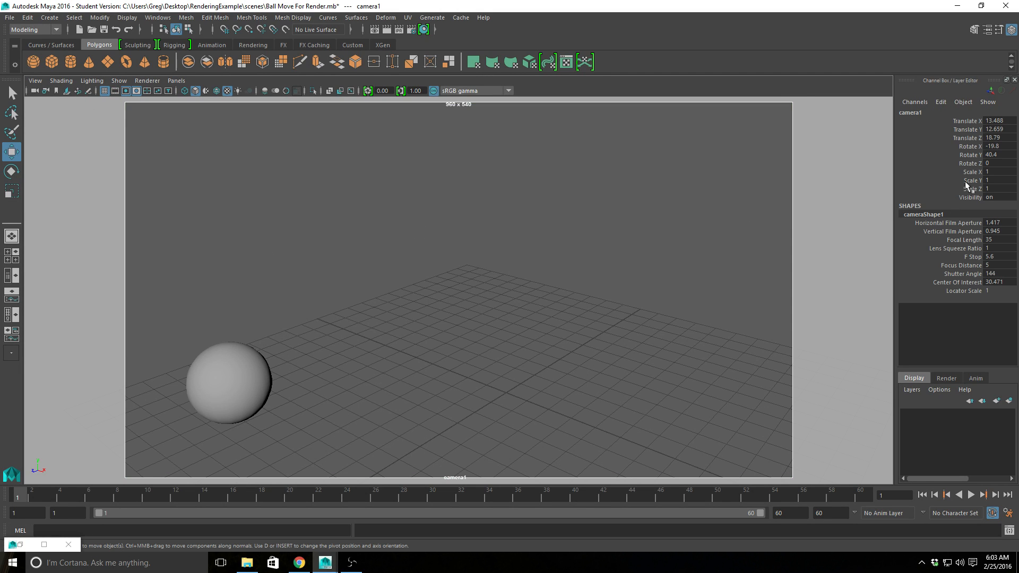
left_click_drag(967, 120, 966, 197)
right_click(966, 197)
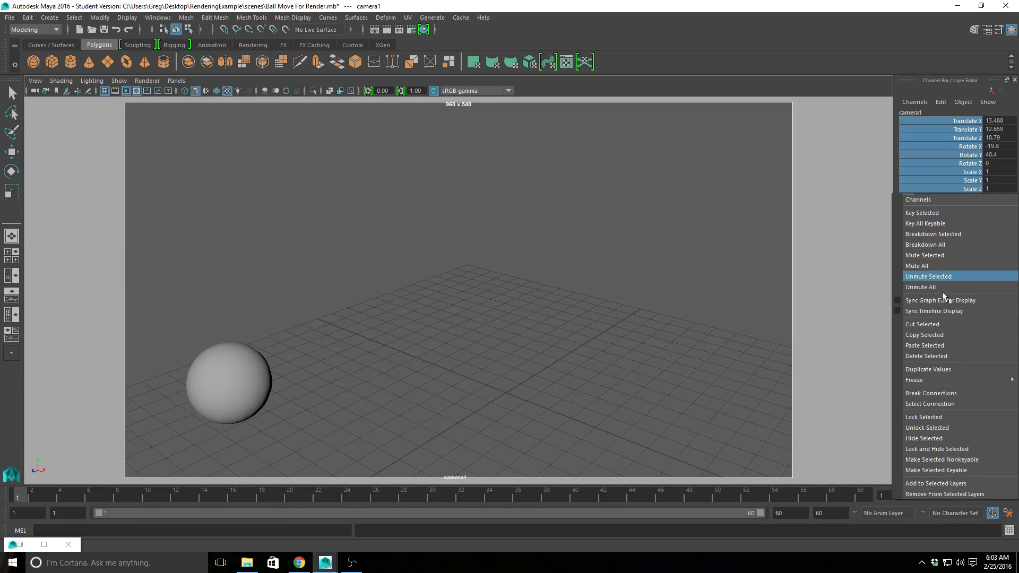
left_click(938, 415)
left_click_drag(594, 334, 475, 317, "alt")
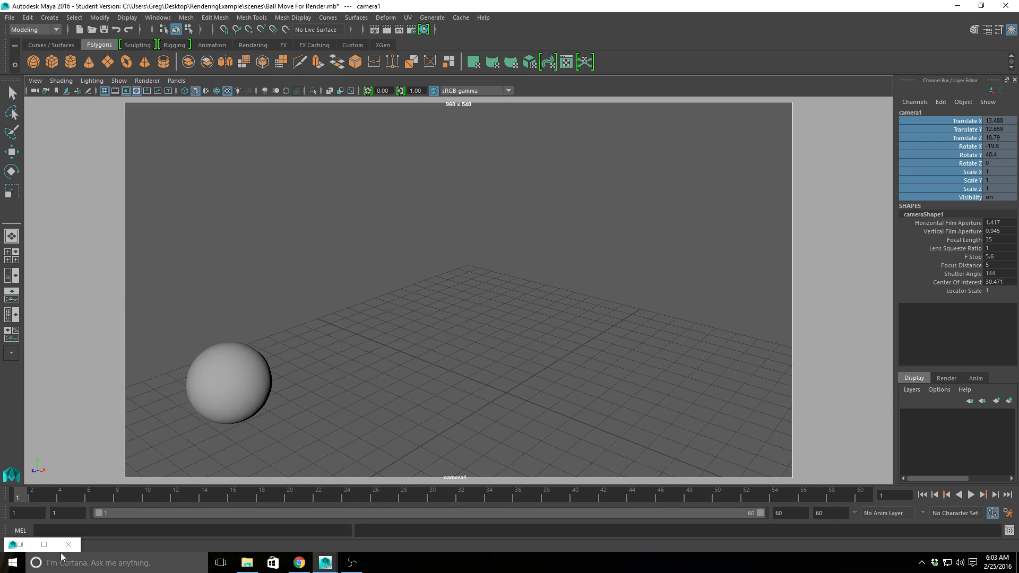
- Restore the Render Settings window and set the image size preset to HD 720
left_click(35, 547)
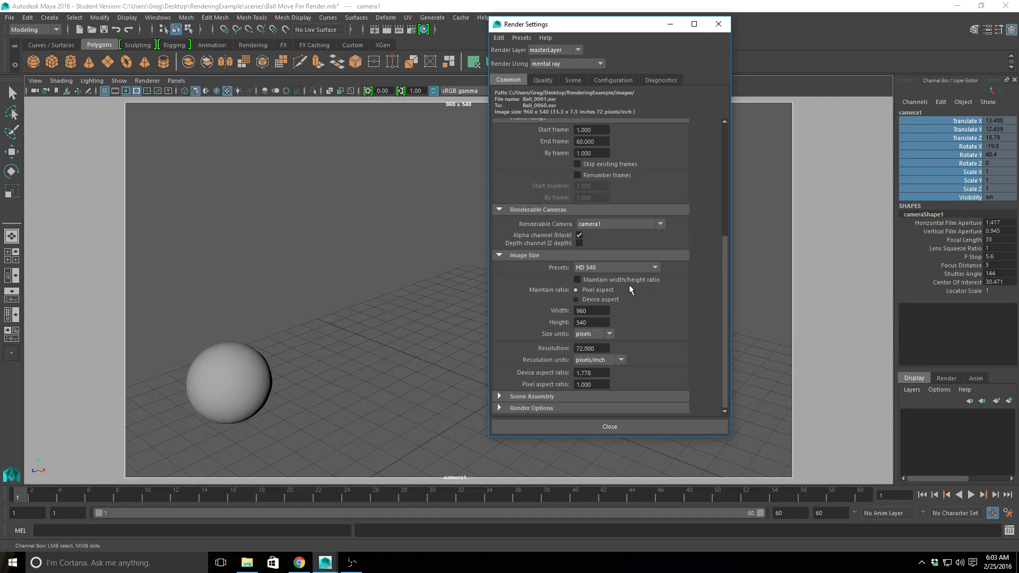
left_click(628, 267)
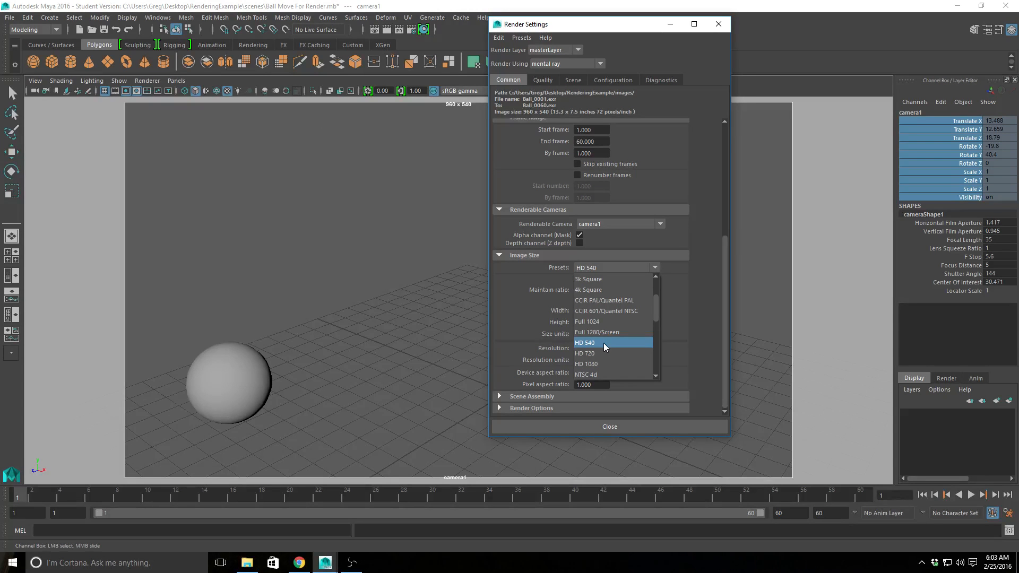
left_click(626, 425)
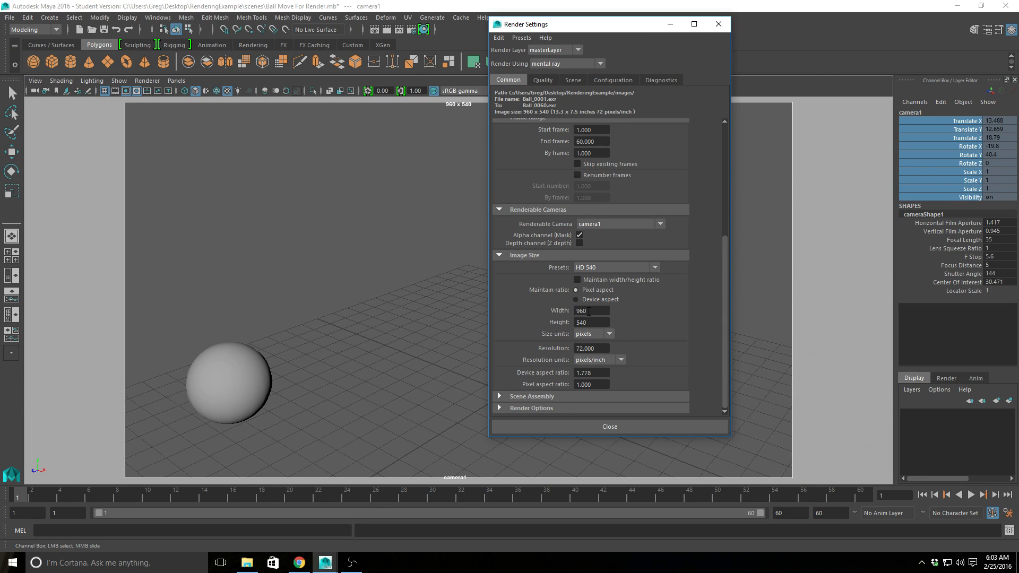
left_click(629, 269)
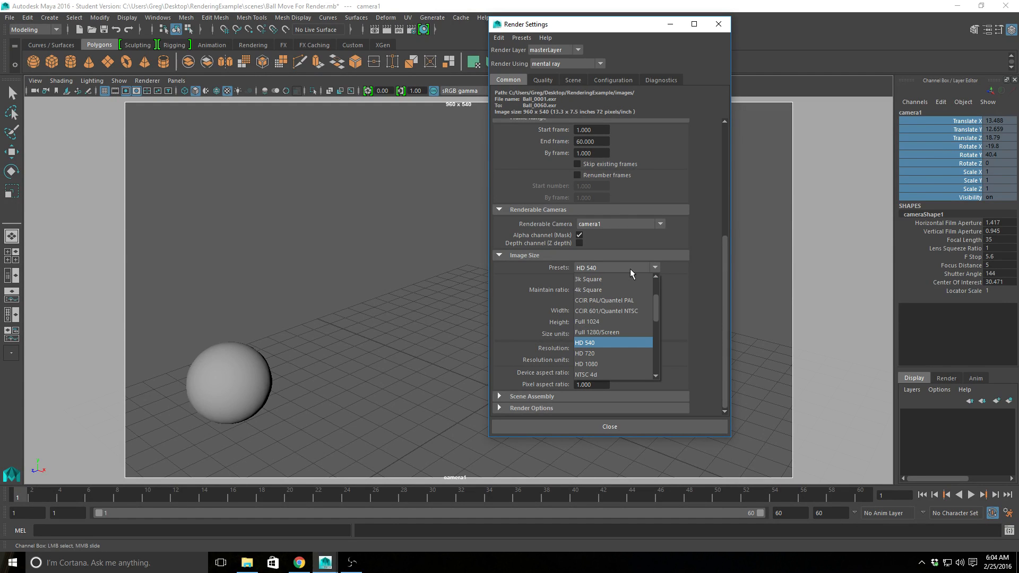
left_click(593, 352)
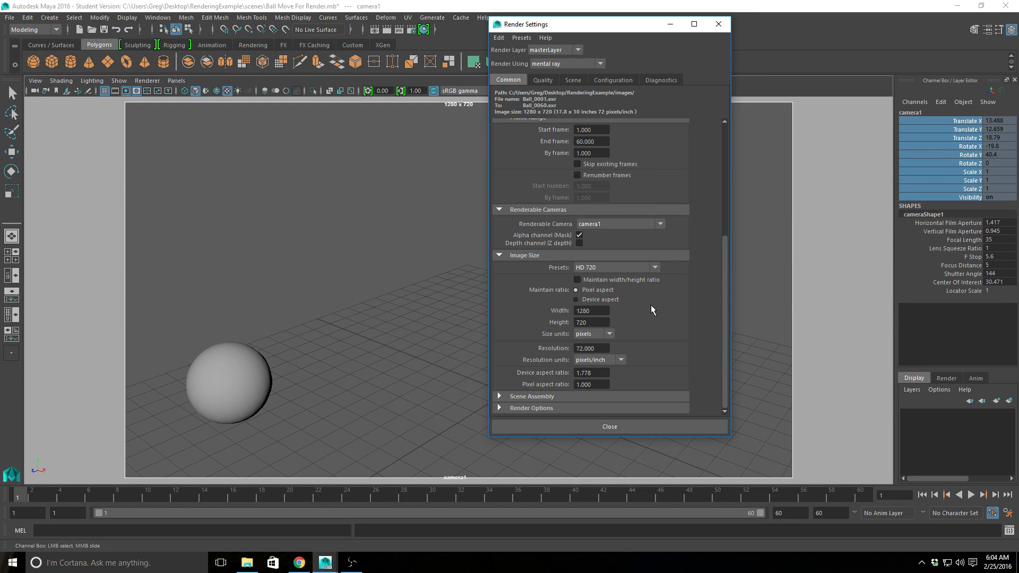
- Set the image size preset to HD 1080 in the Render Settings
left_click(610, 267)
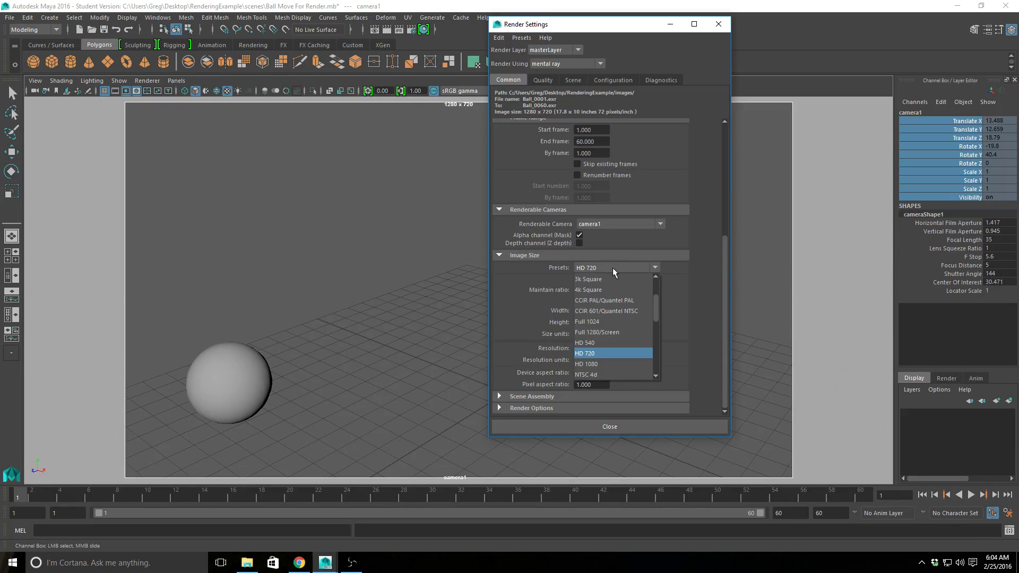
left_click(603, 362)
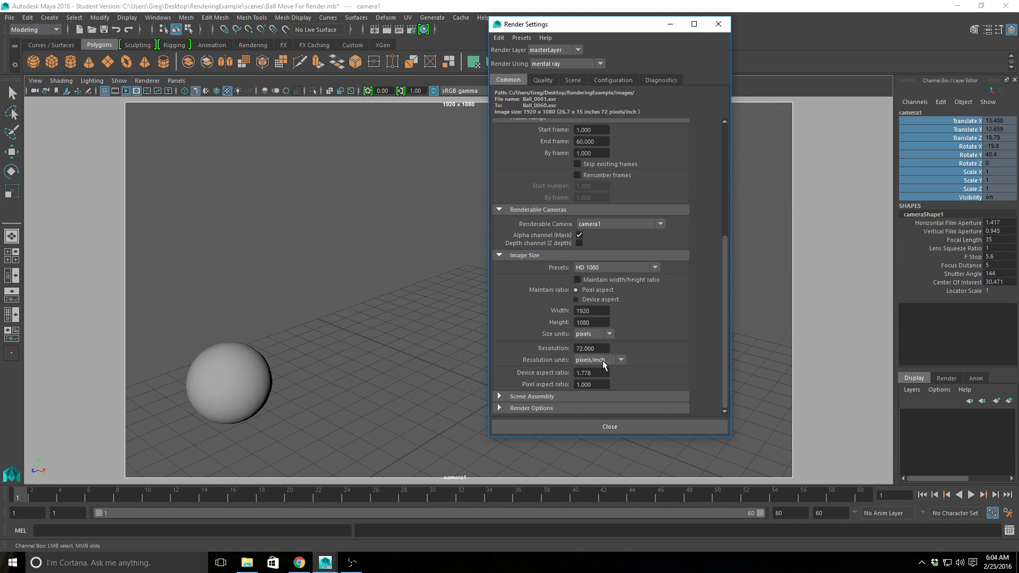
left_click(631, 265)
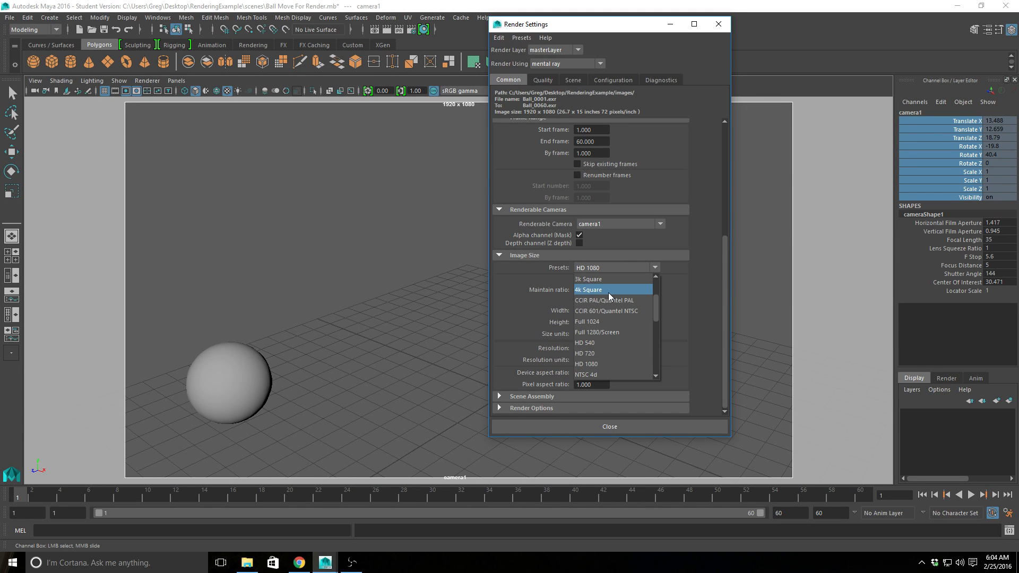
left_click(611, 363)
- Try the 4k Square, Full 1024 and PAL 780 image size presets on the resolution gate, and return to HD 1080
left_click(622, 270)
scroll(609, 347, "down", 2)
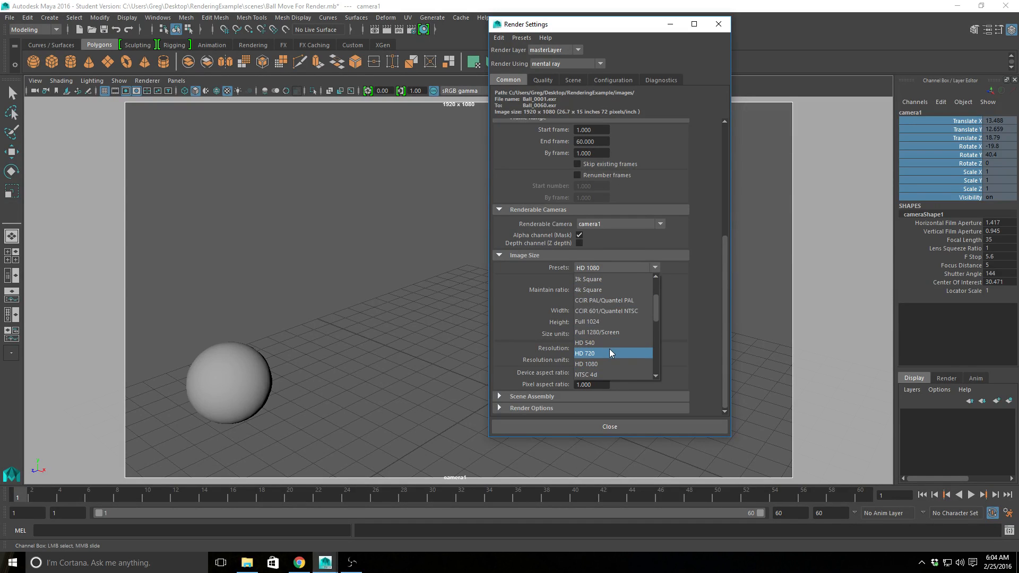
scroll(607, 341, "down", 2)
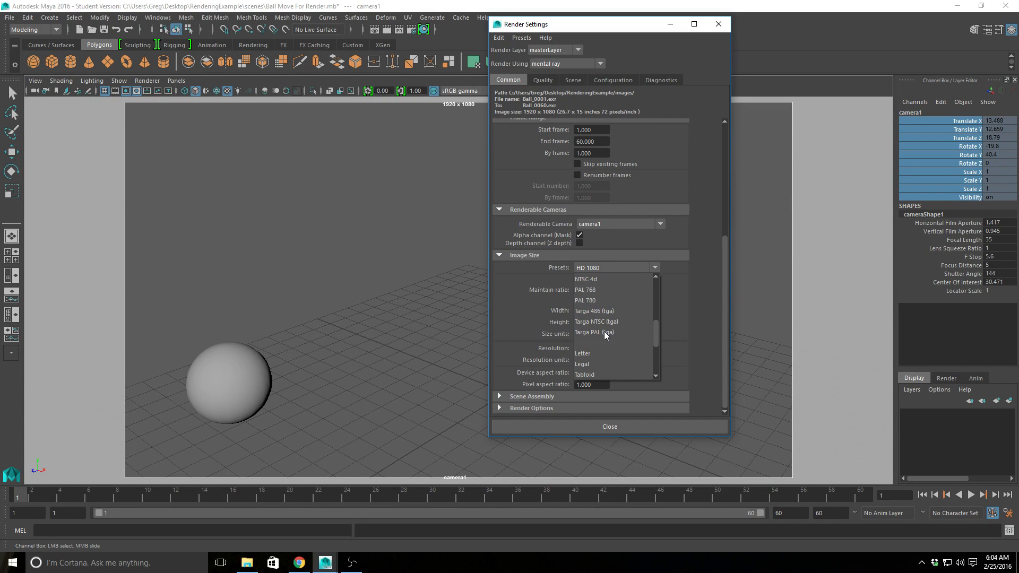
scroll(605, 333, "up", 4)
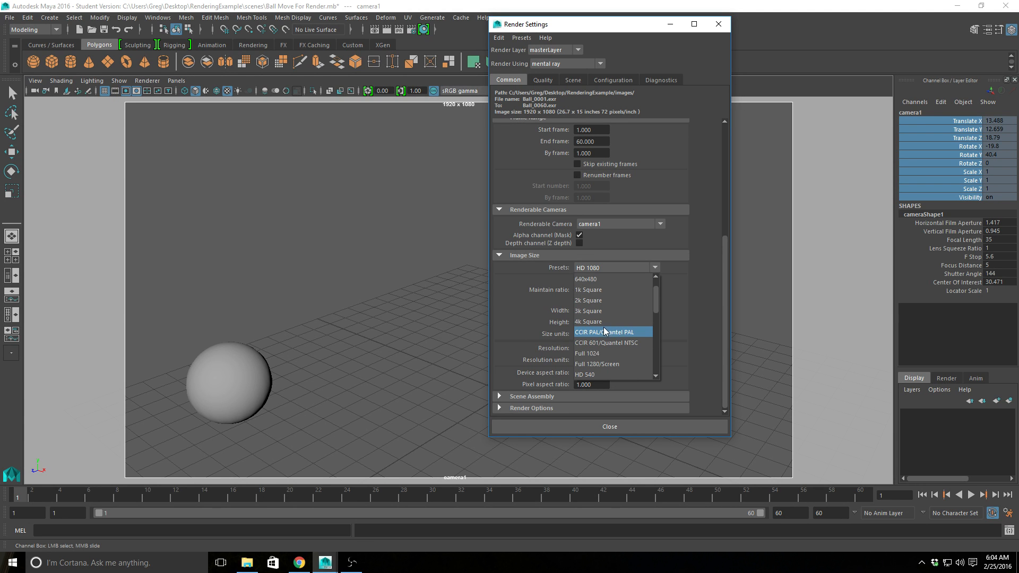
left_click(590, 322)
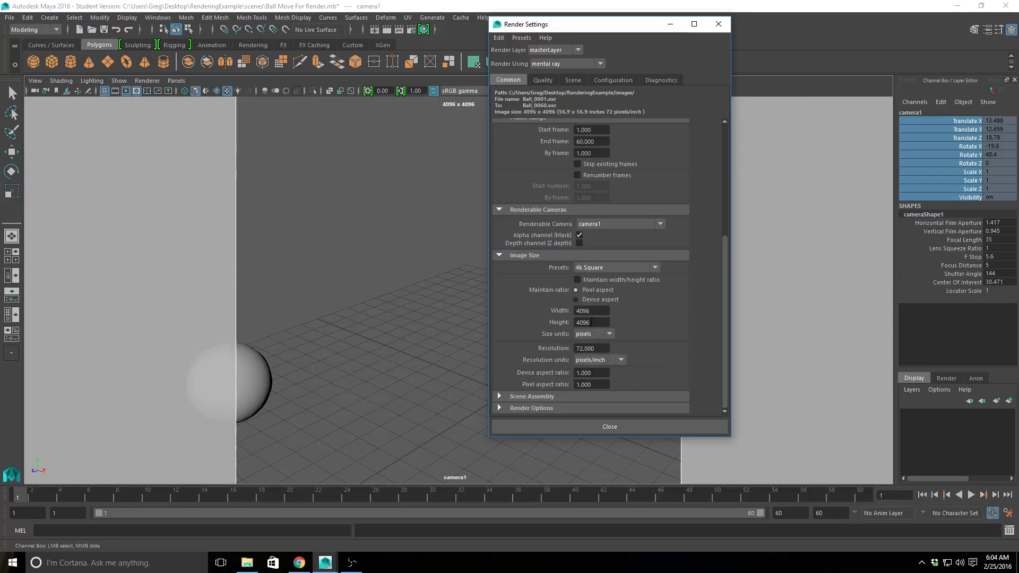
left_click(631, 269)
scroll(612, 339, "down", 3)
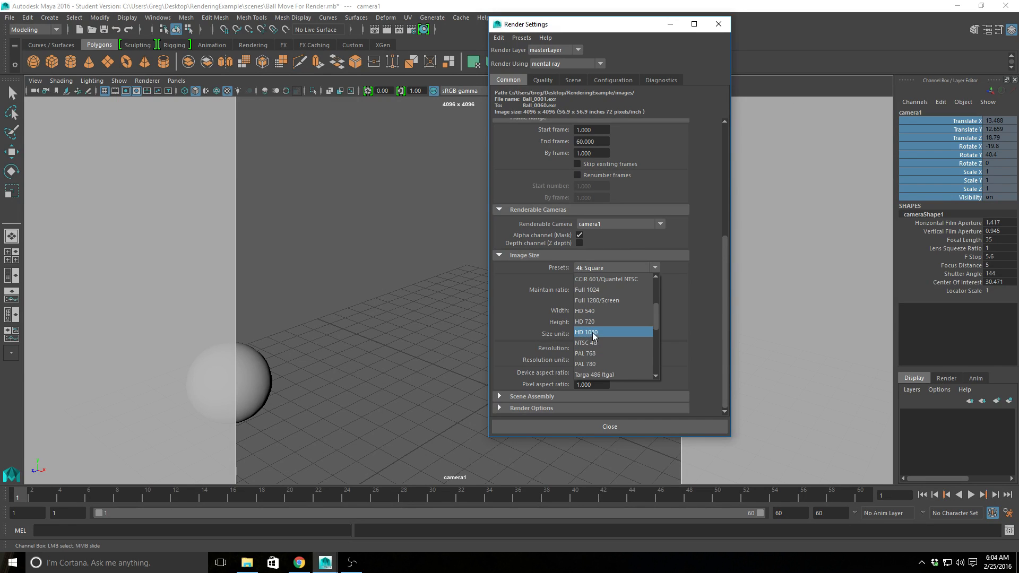
left_click(593, 291)
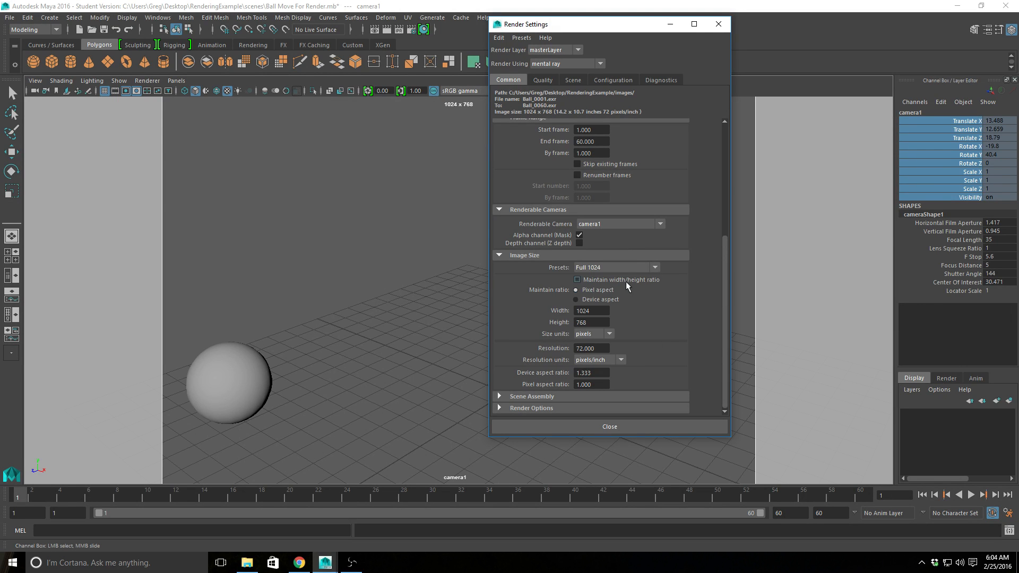
left_click(644, 267)
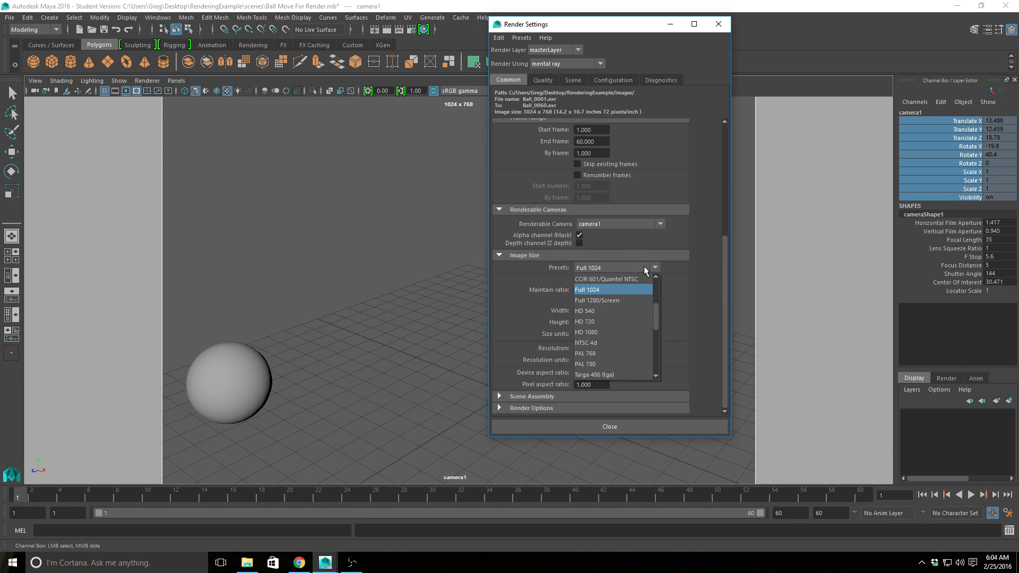
left_click(588, 364)
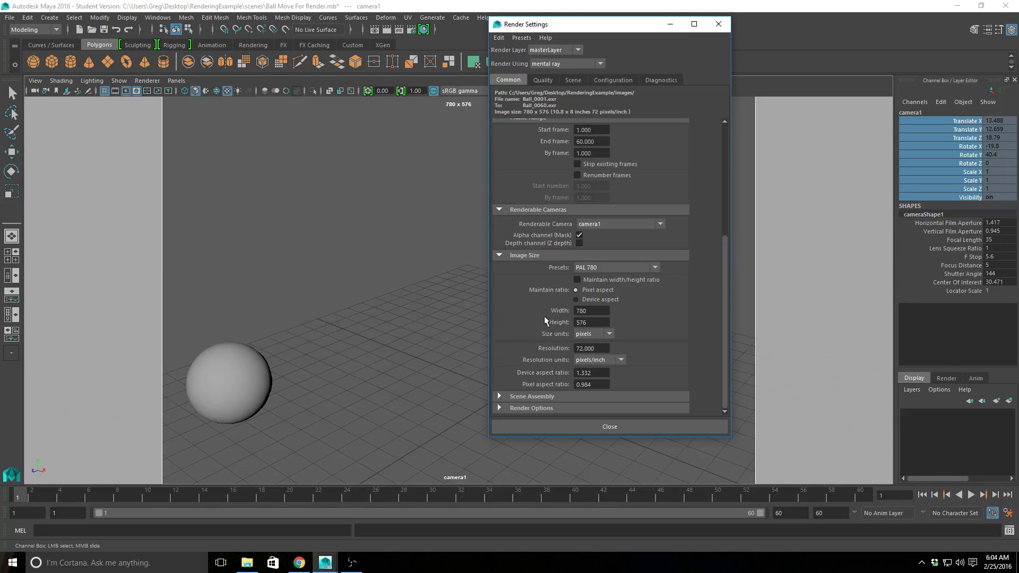
left_click(630, 267)
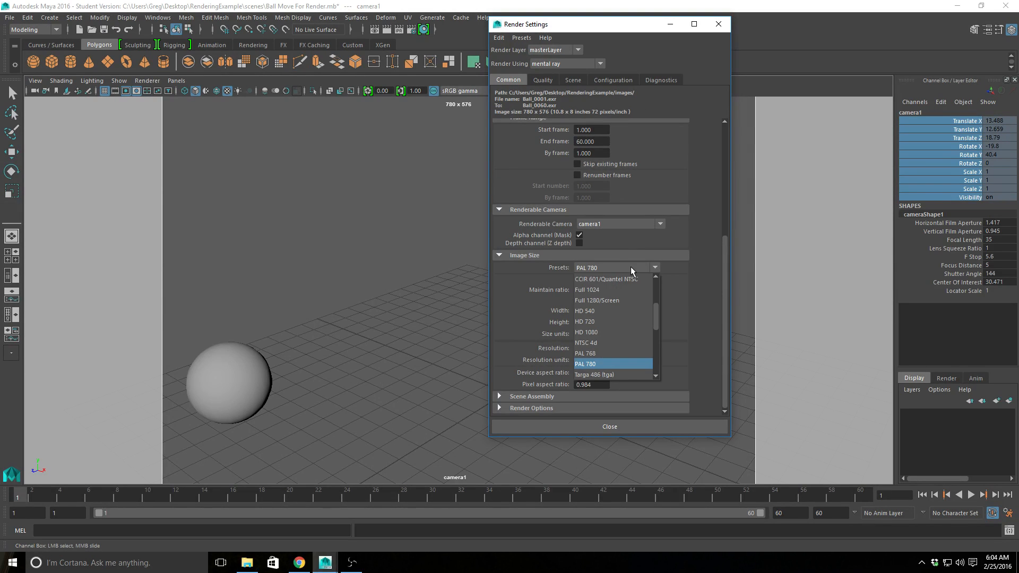
left_click(583, 333)
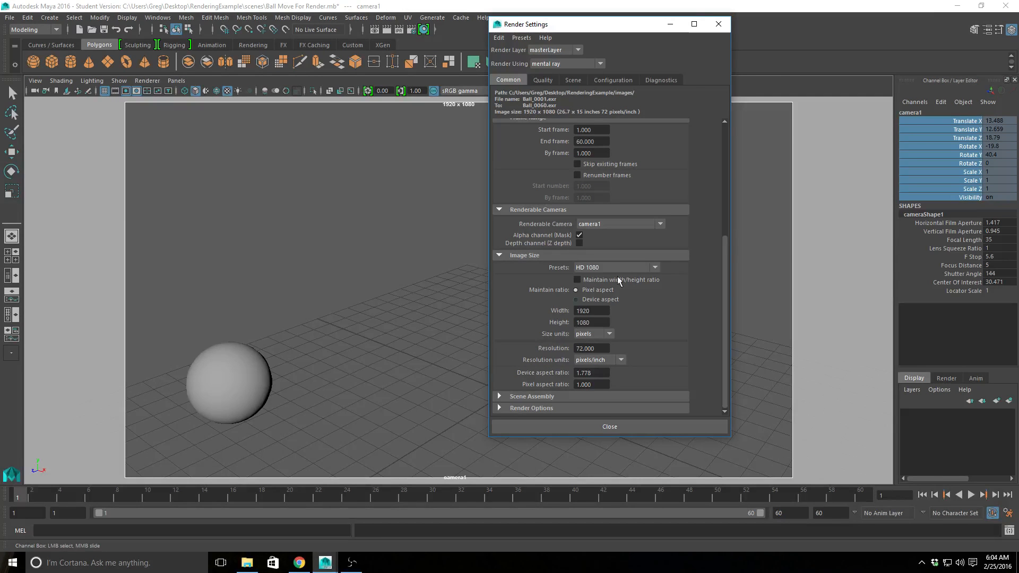
- Minimize the Render Settings, test render the current frame through camera1, inspect it at actual size, and close the Render View
left_click(669, 25)
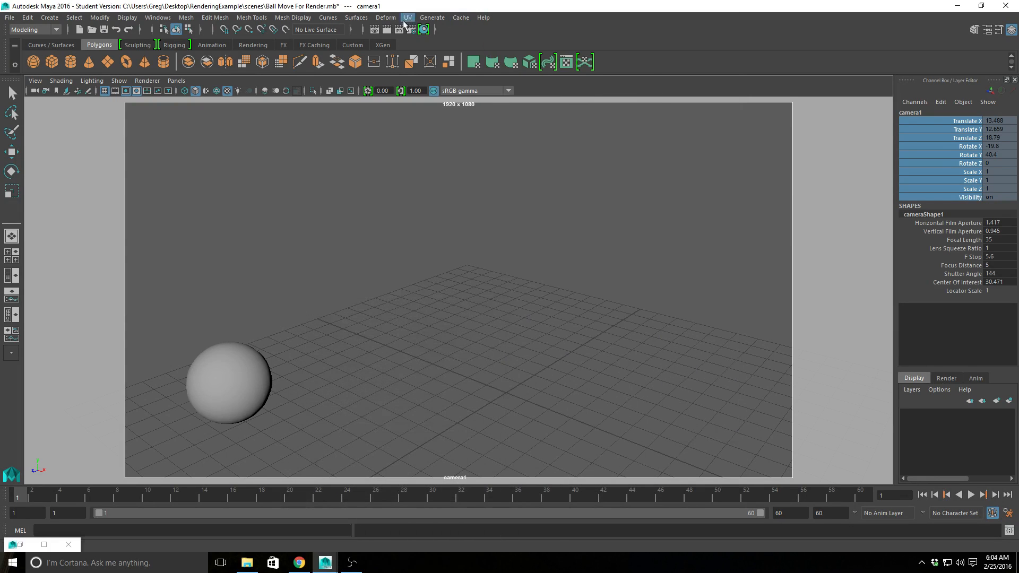
left_click(384, 31)
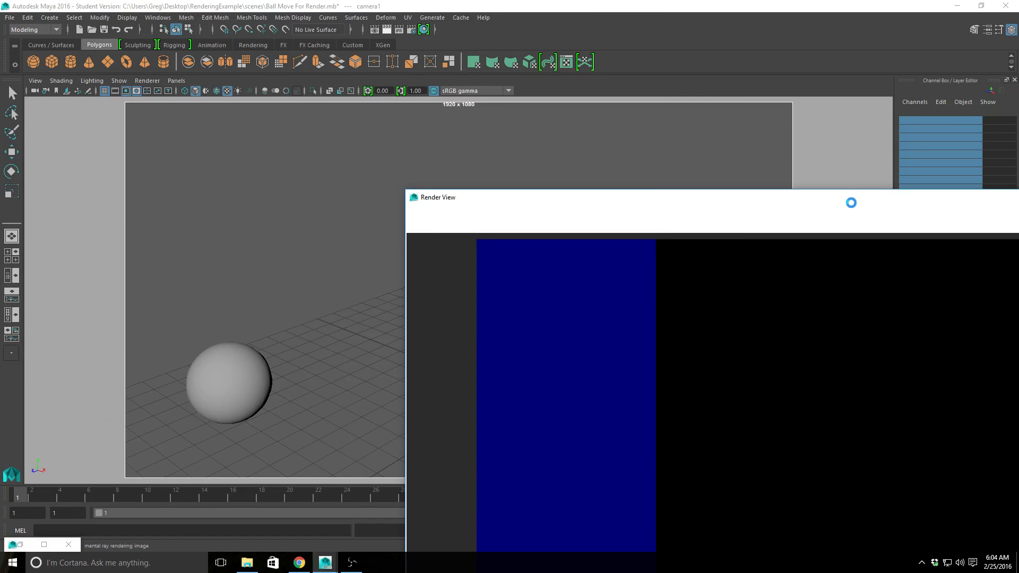
left_click_drag(851, 203, 422, 5)
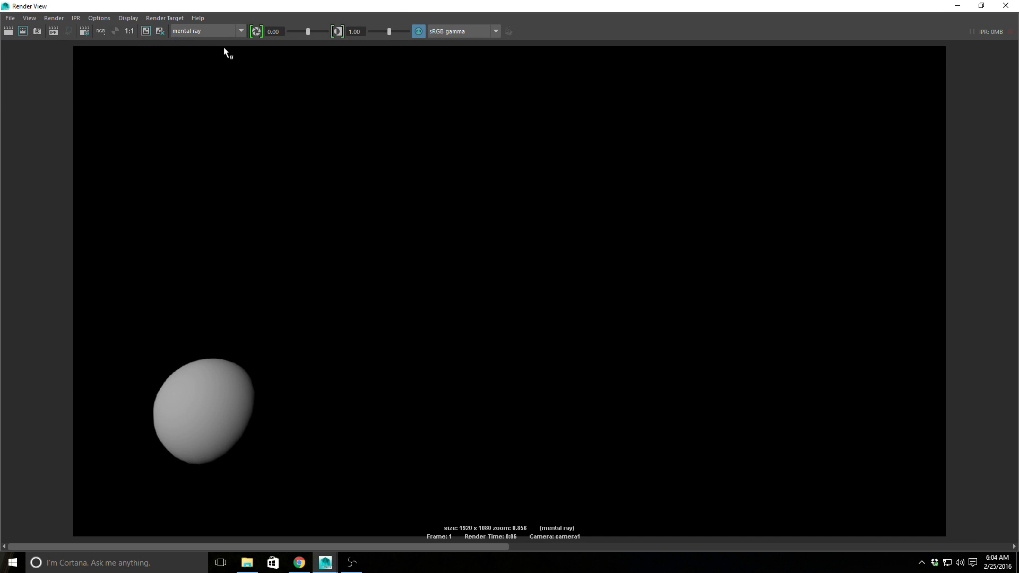
left_click(124, 30)
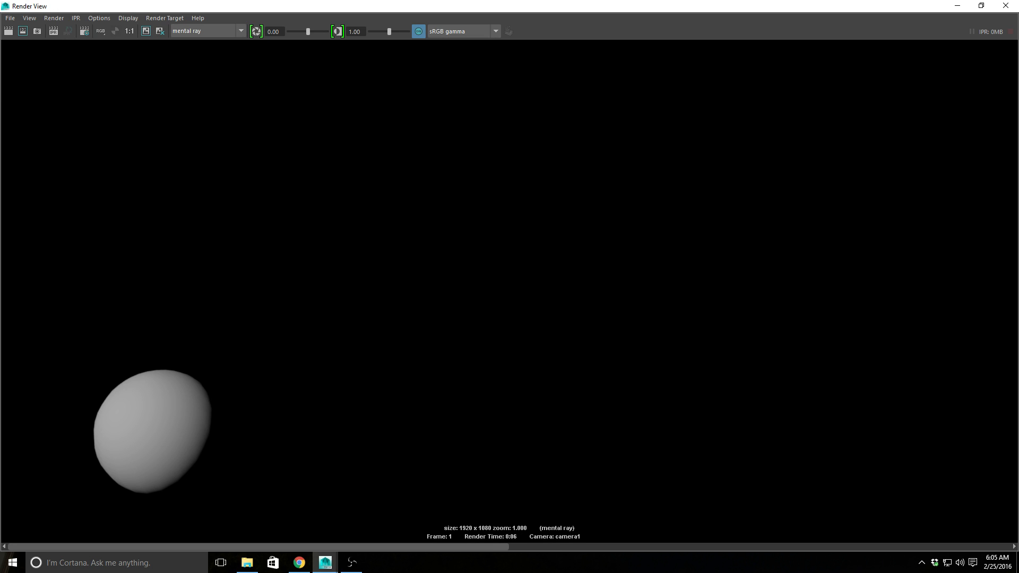
left_click(1006, 7)
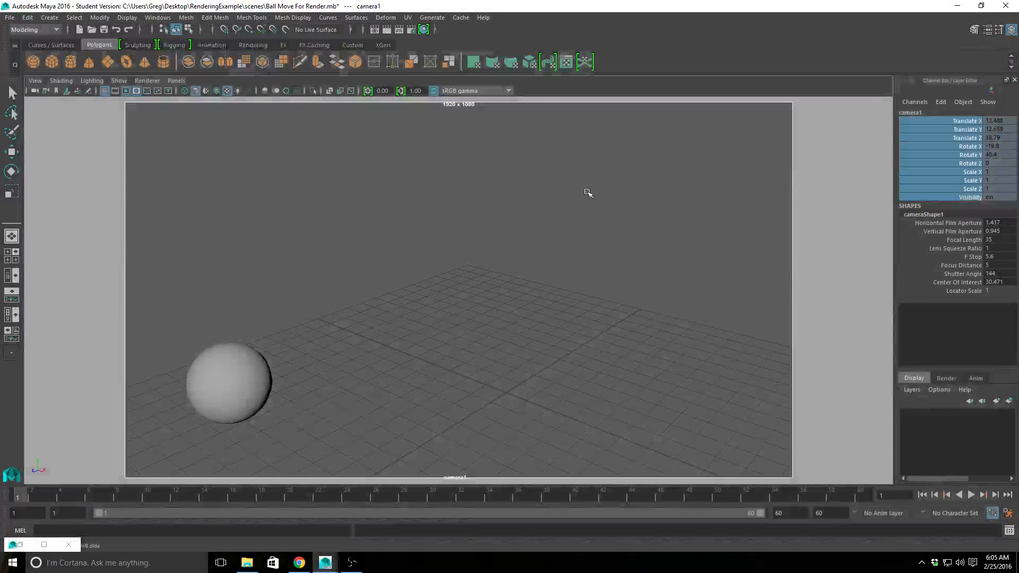
- Reopen the Render Settings, set the image size preset to HD 720, and close the window after reviewing the common settings
left_click(409, 30)
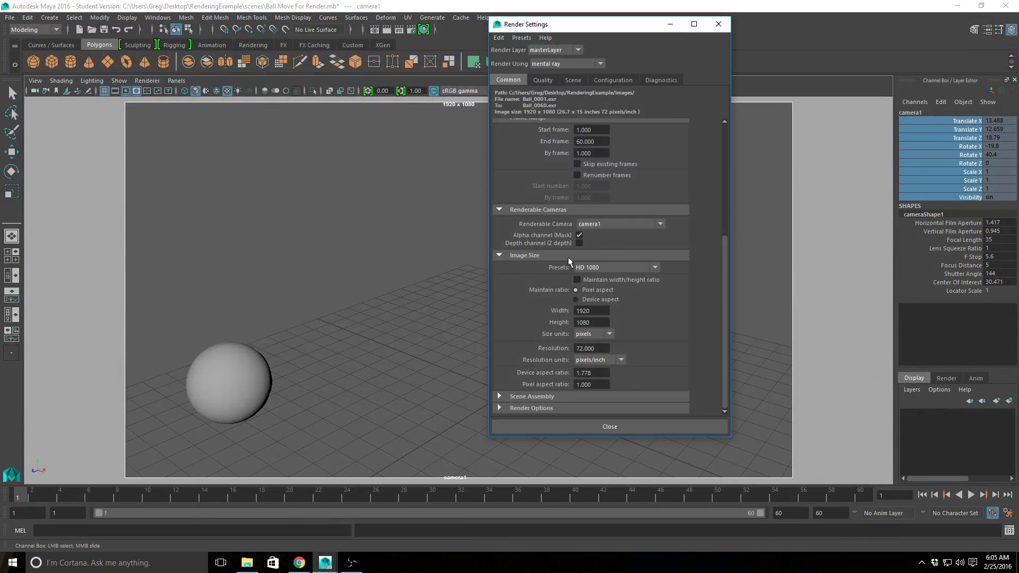
left_click(633, 268)
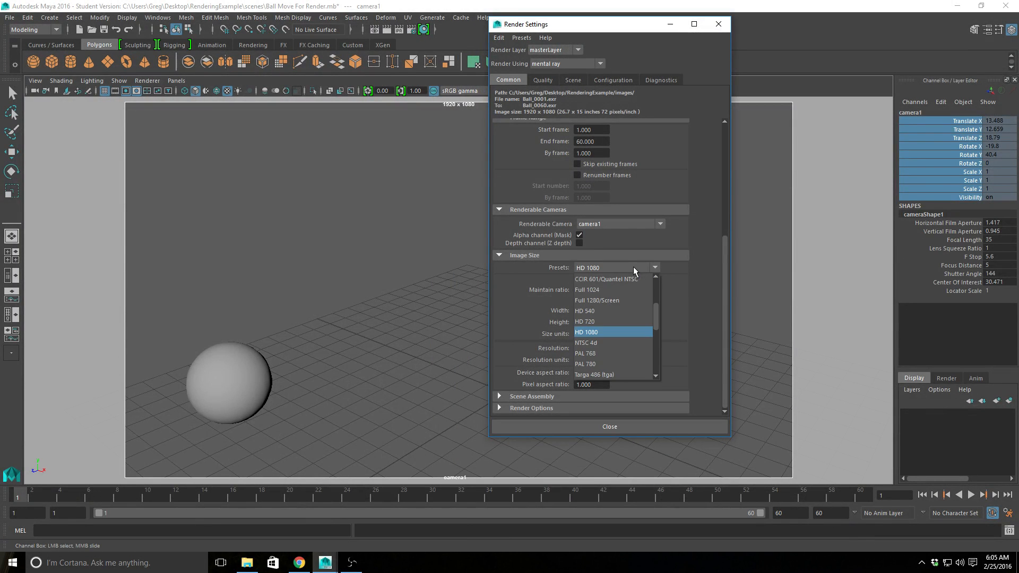
left_click(597, 322)
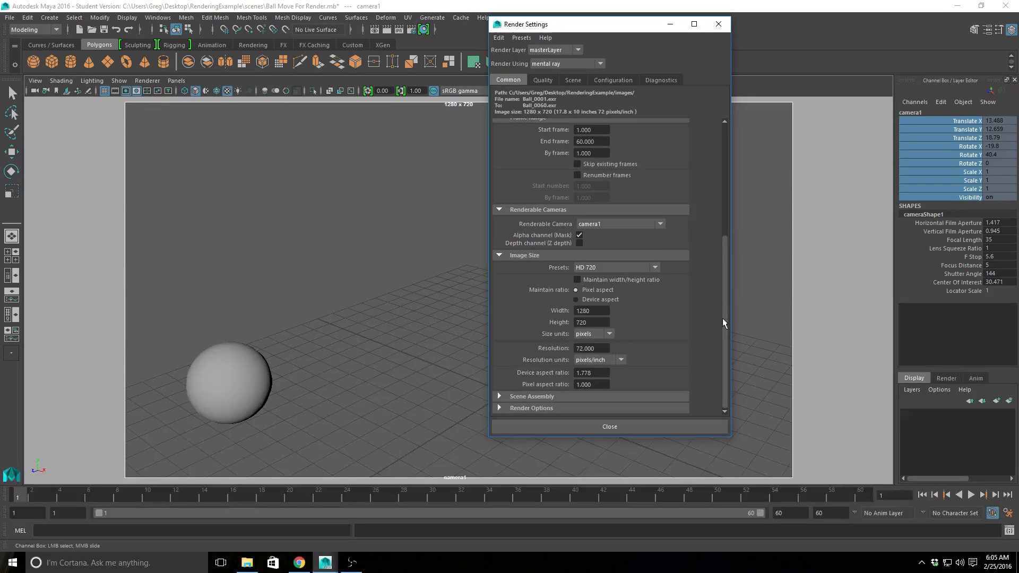
left_click_drag(722, 322, 736, 180)
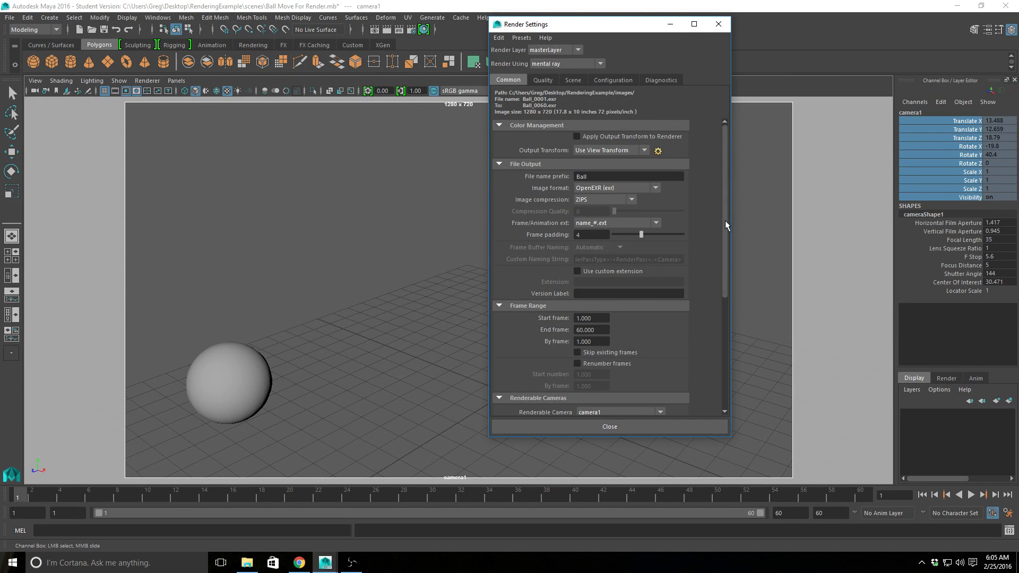
left_click_drag(725, 221, 709, 326)
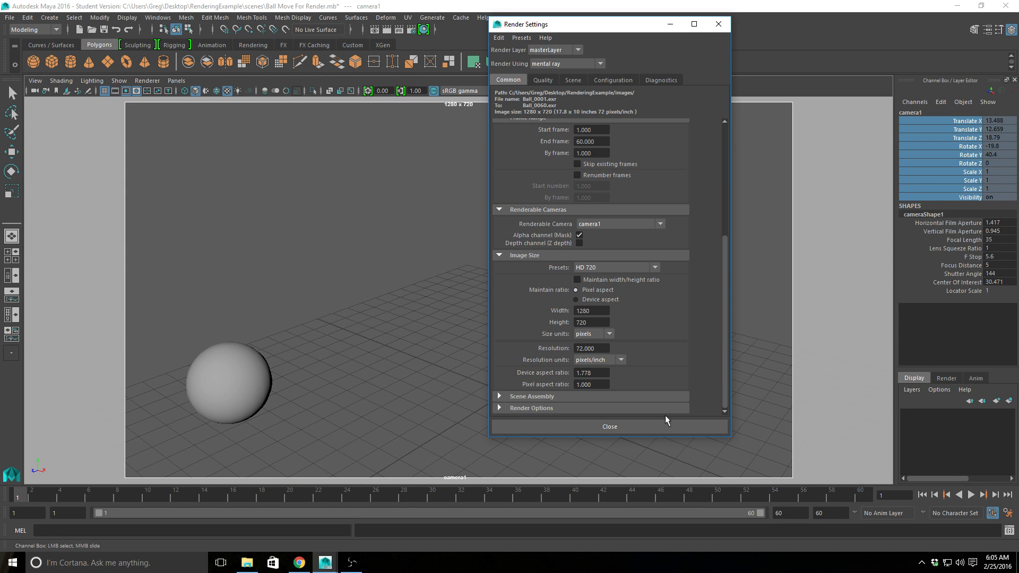
left_click(638, 428)
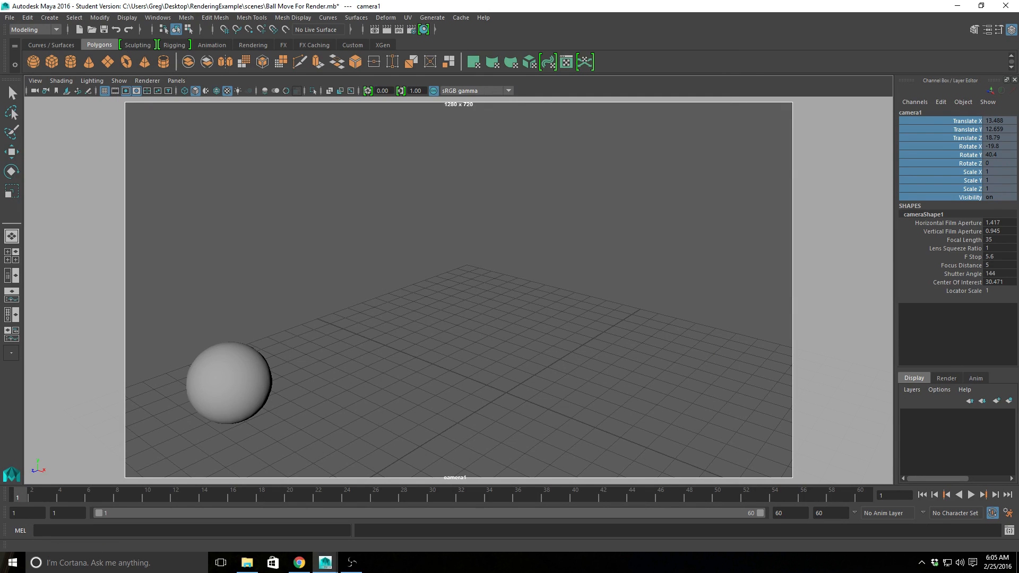
- Save the scene under its current name, accepting the Student Version notice
left_click(10, 19)
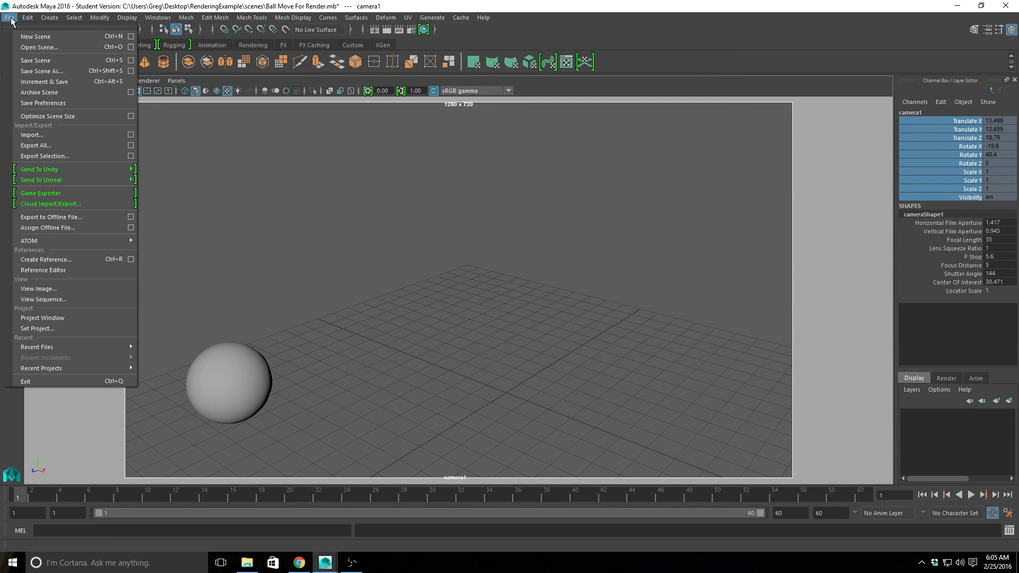
left_click(29, 63)
left_click(489, 291)
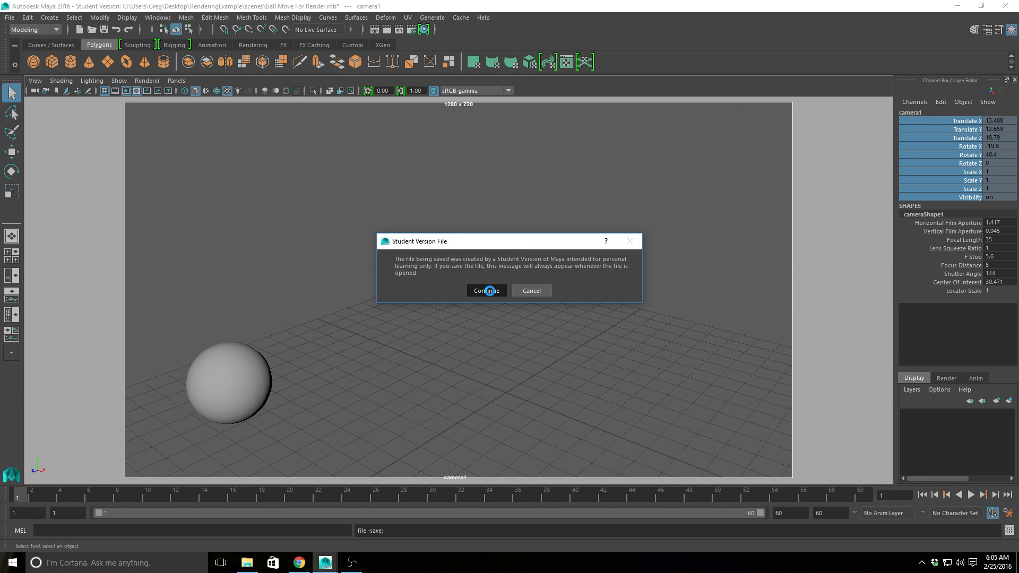
left_click(352, 562)
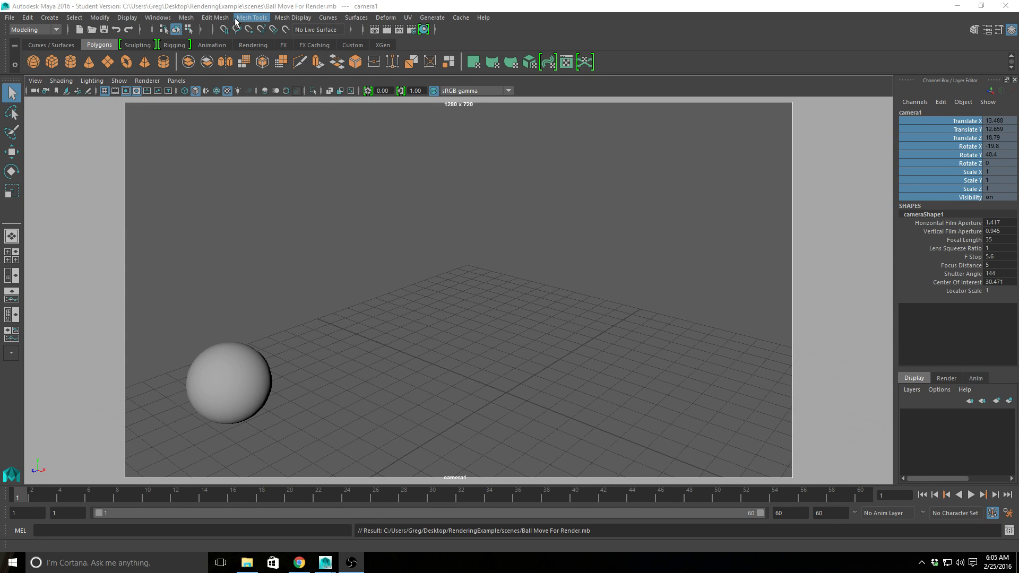
- Switch to the Rendering menu set and start a batch render, allowing Maya through the firewall and accepting the Student Version notice
left_click(55, 30)
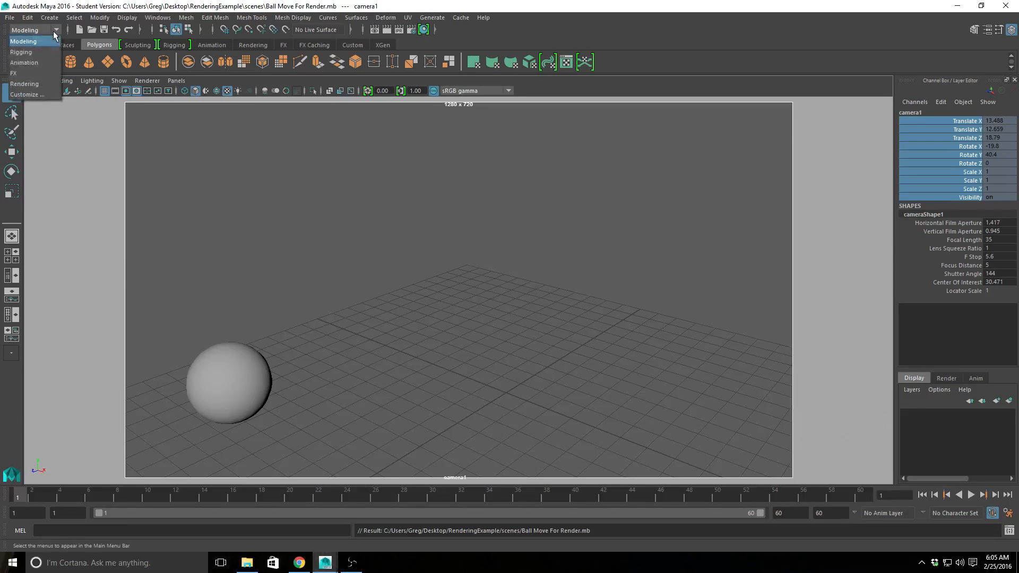
left_click(32, 84)
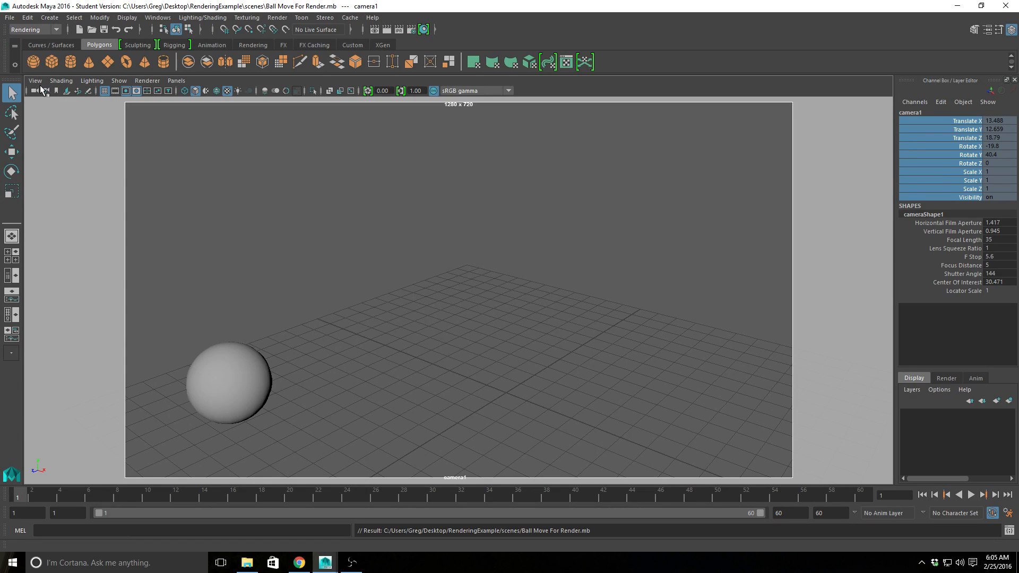
left_click(277, 18)
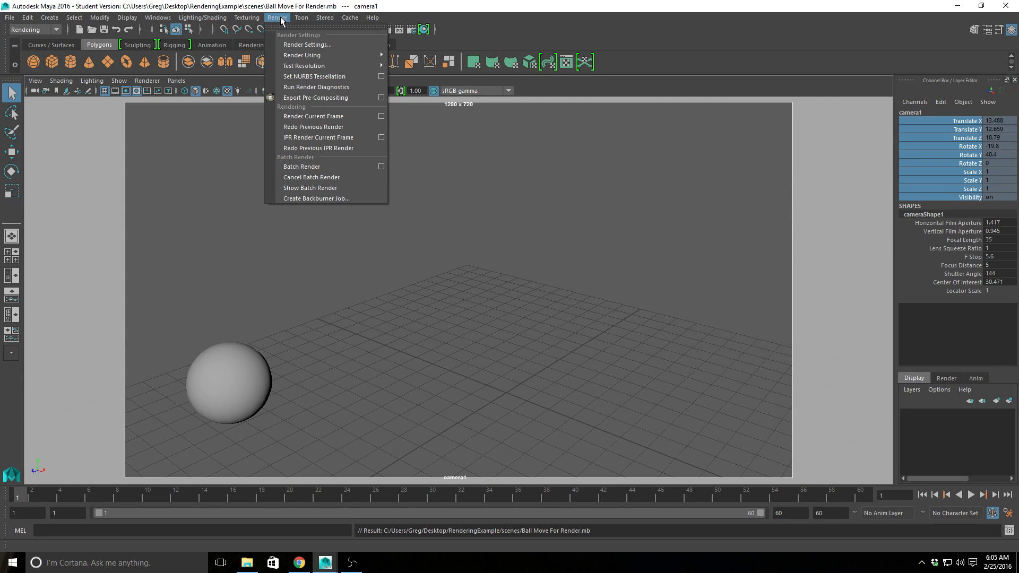
left_click(301, 167)
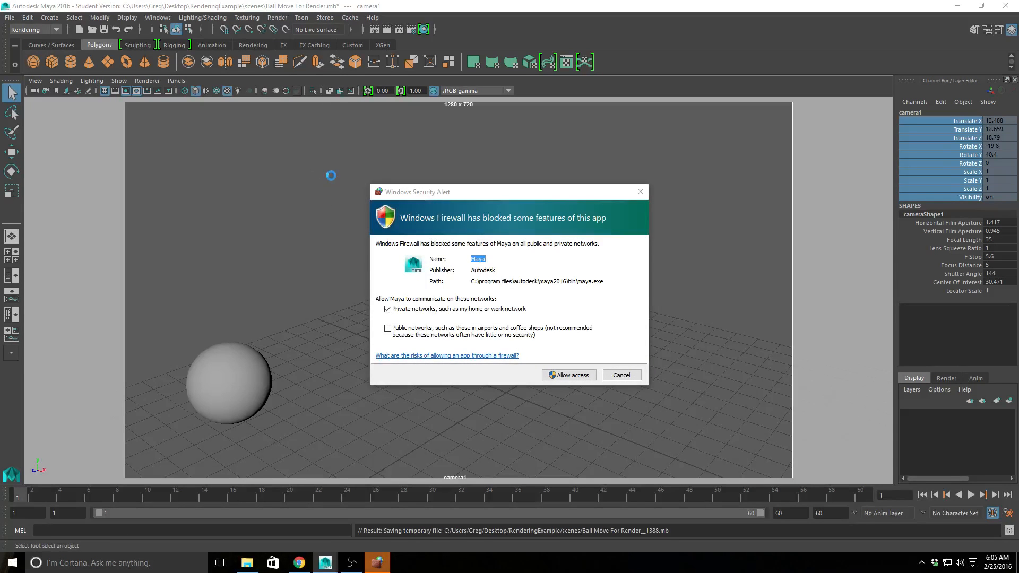
left_click(575, 381)
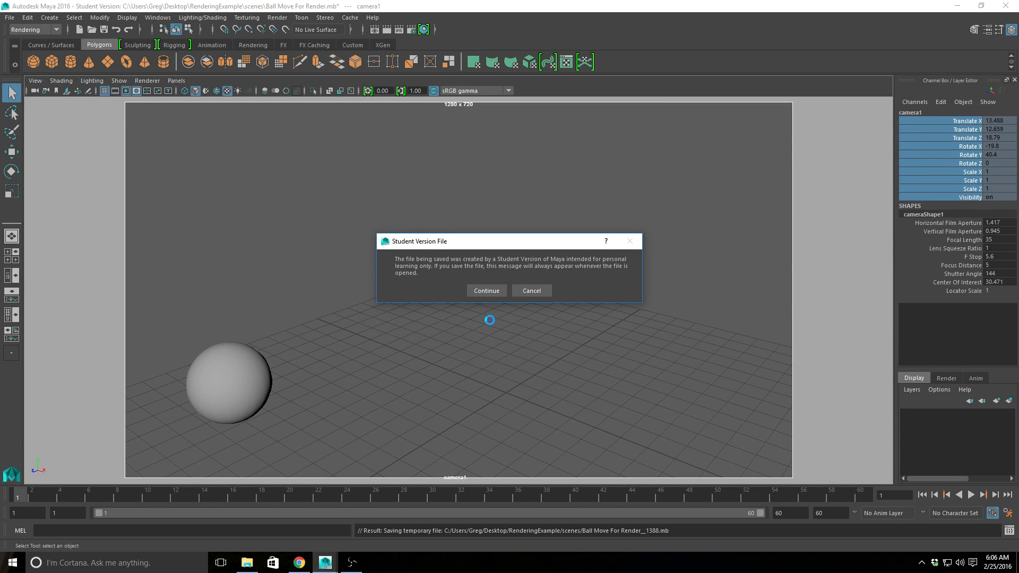
left_click(486, 289)
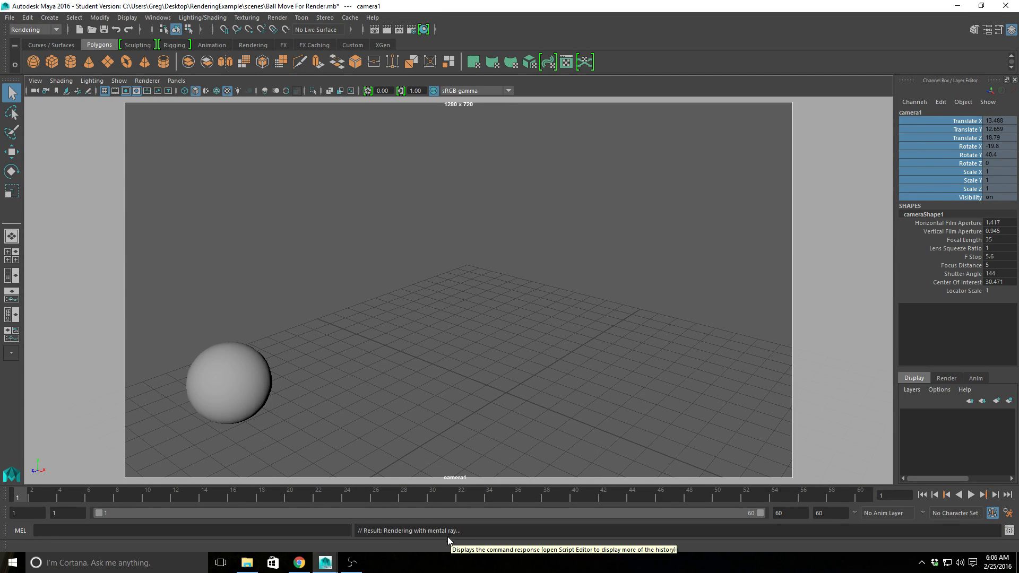
- Open the Windows Task Manager to check the running processes and CPU load during the batch render
right_click(603, 566)
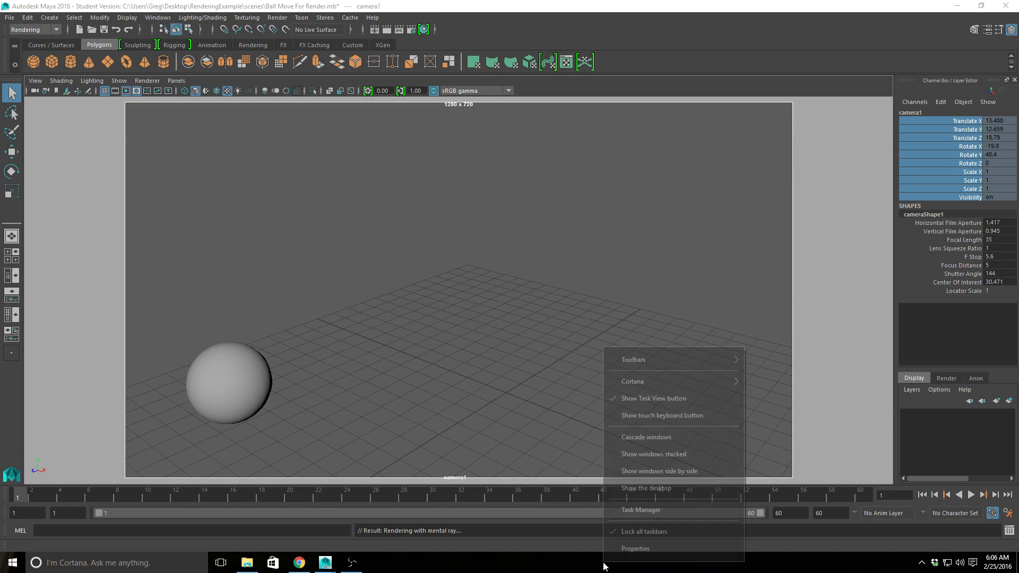
left_click(644, 510)
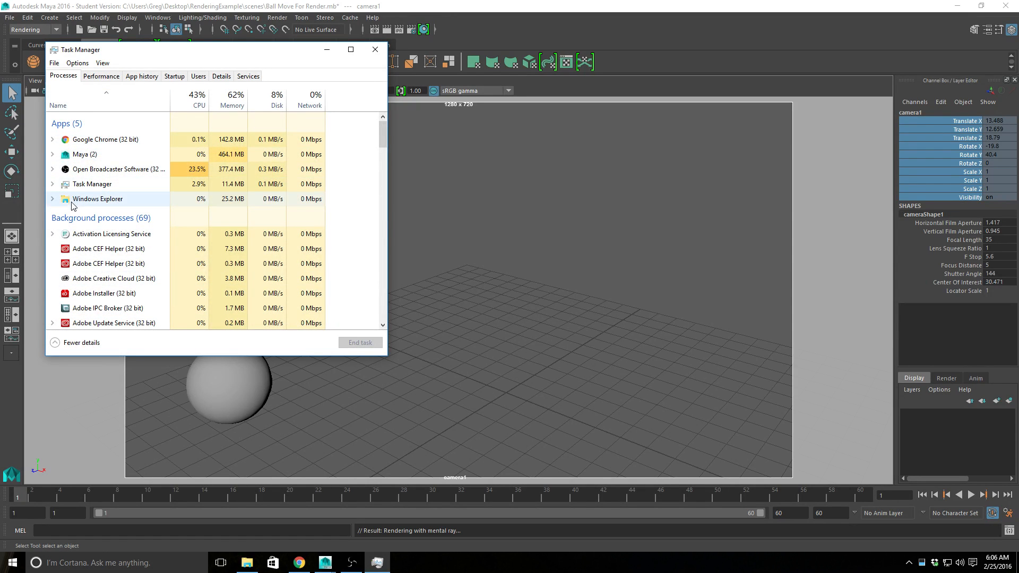
- Look through the running processes in Task Manager and check the batch render progress in Maya's command output
scroll(110, 273, "down", 5)
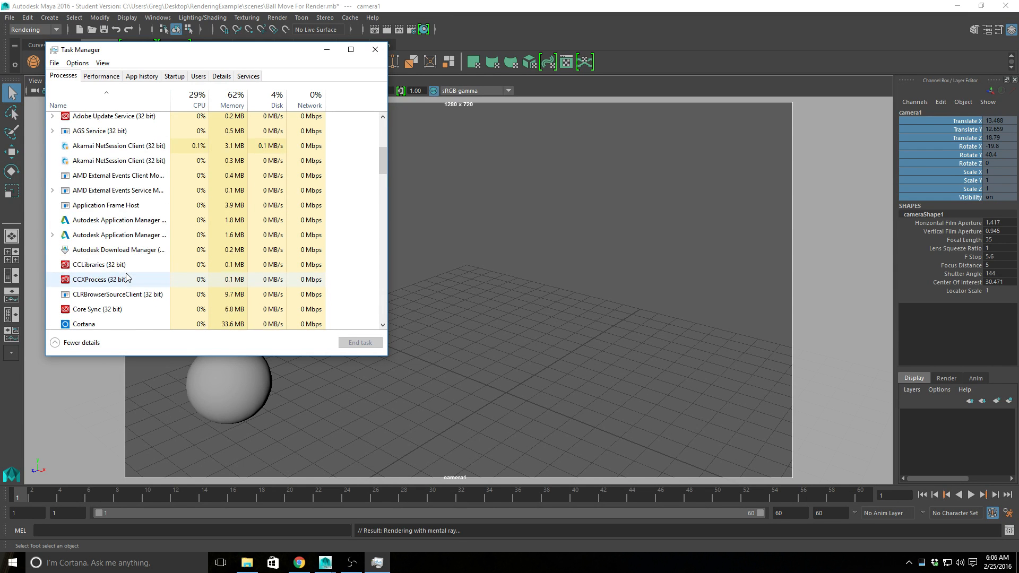
scroll(126, 277, "down", 5)
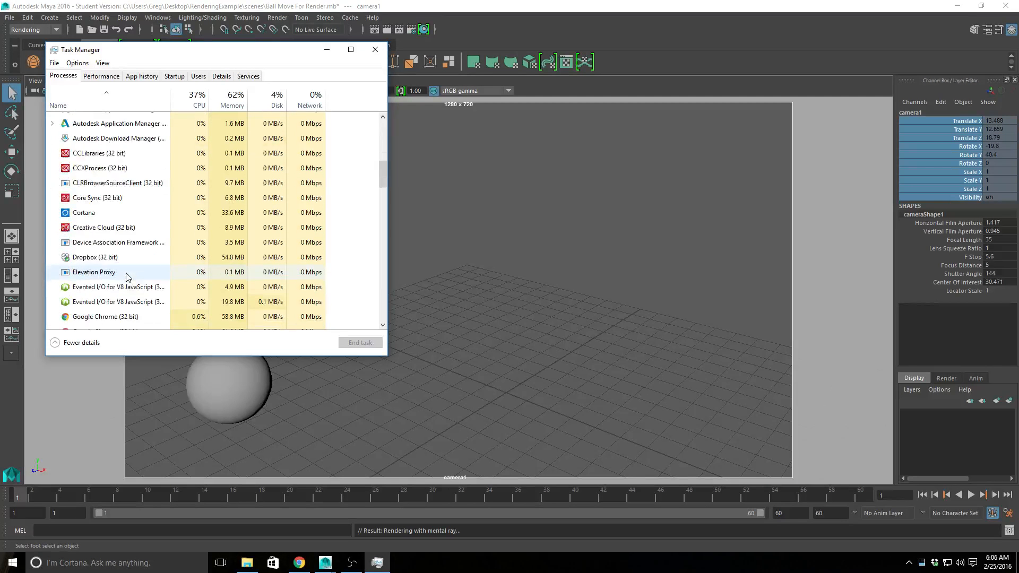
scroll(126, 277, "down", 5)
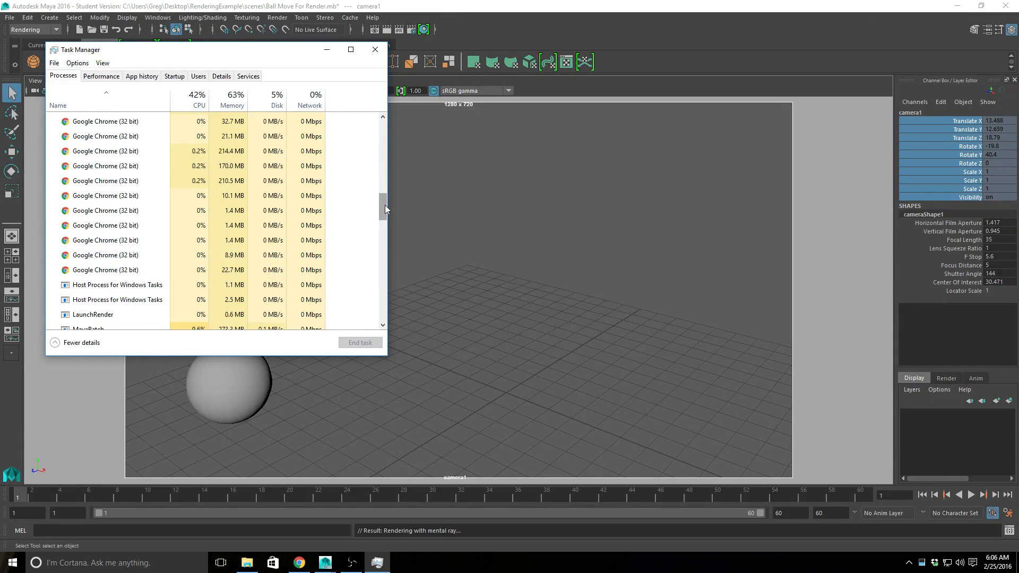
left_click_drag(384, 205, 344, 150)
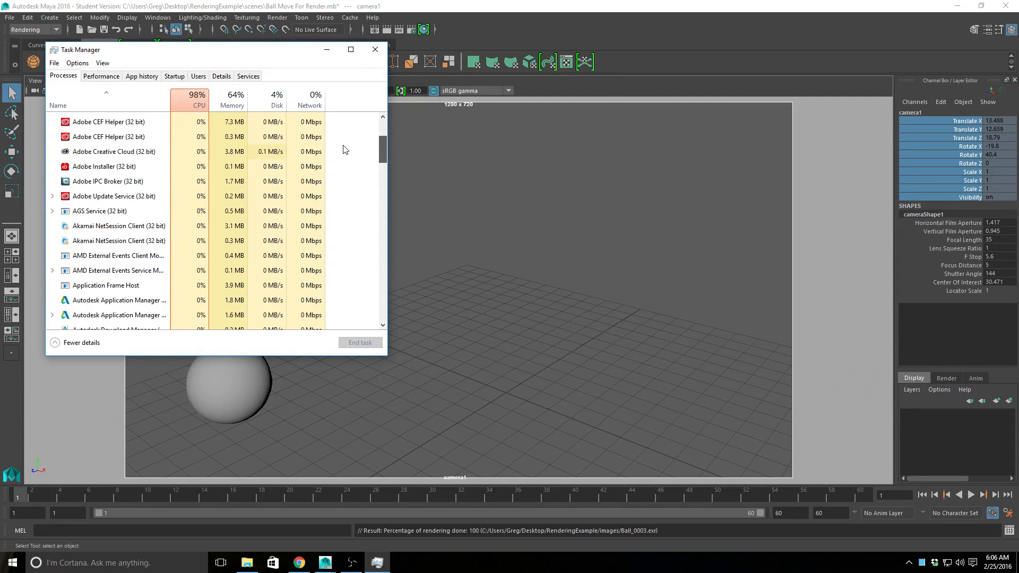
left_click_drag(344, 150, 341, 125)
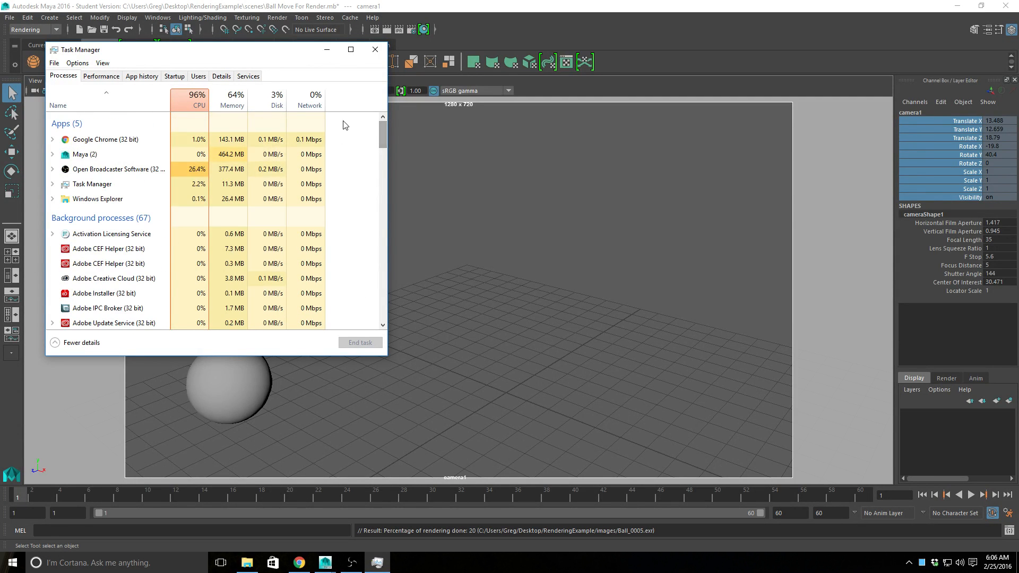
left_click(435, 529)
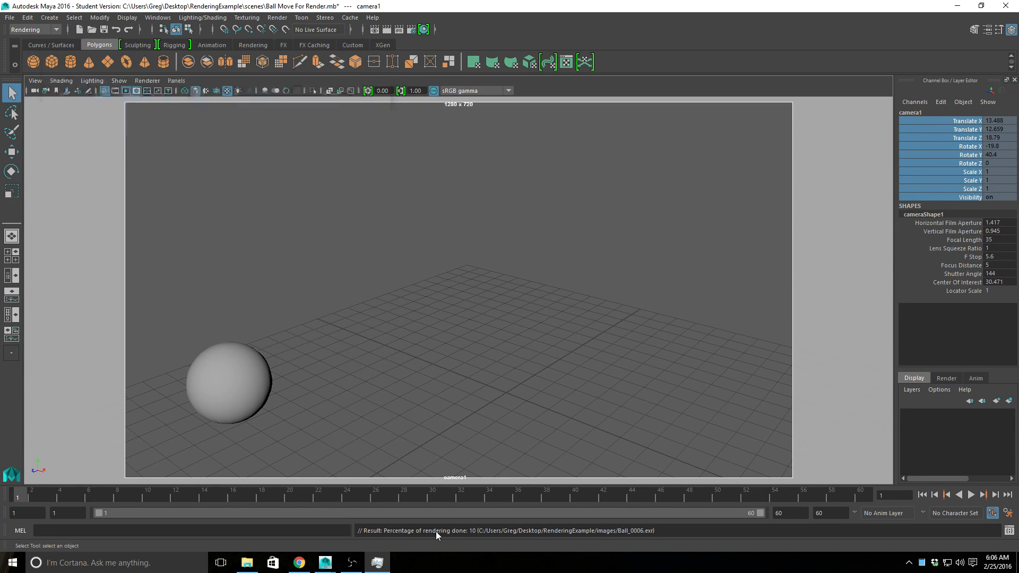
left_click_drag(358, 531, 647, 530)
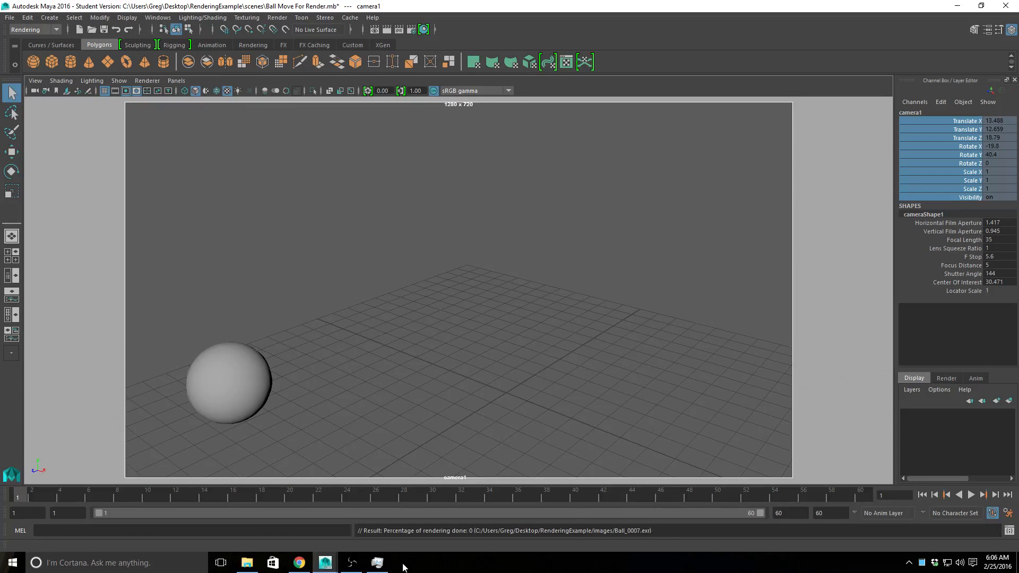
- Switch back to Task Manager and sort the processes by CPU usage to examine the batch render's load
left_click(375, 563)
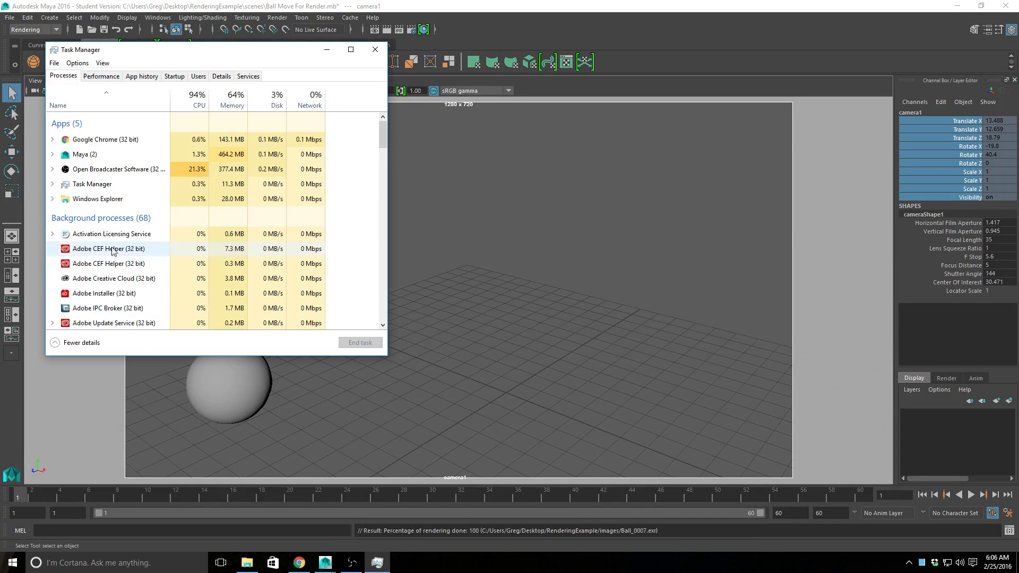
scroll(129, 267, "down", 1)
scroll(129, 267, "down", 3)
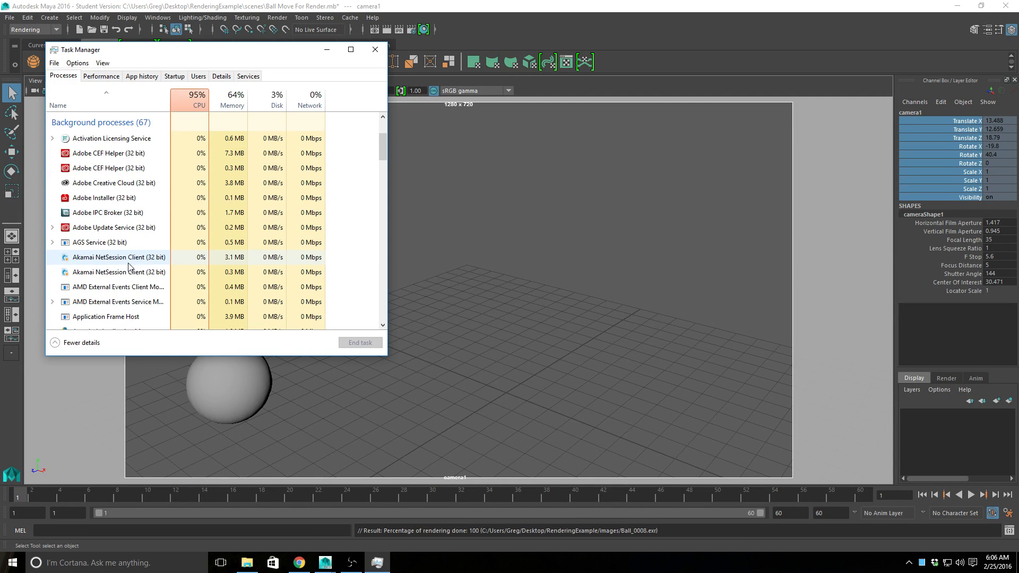
scroll(129, 223, "up", 2)
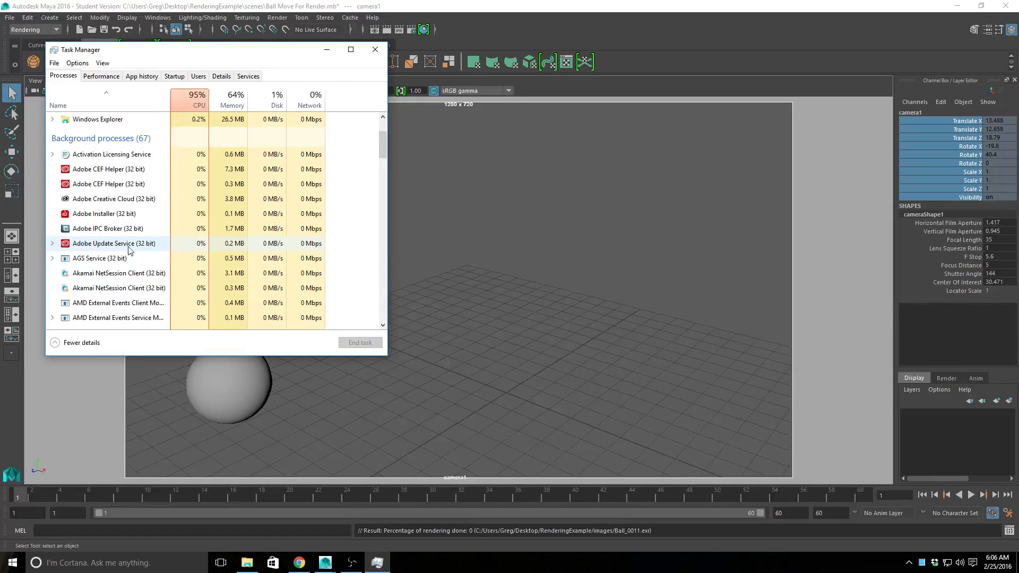
scroll(110, 125, "up", 2)
left_click(84, 106)
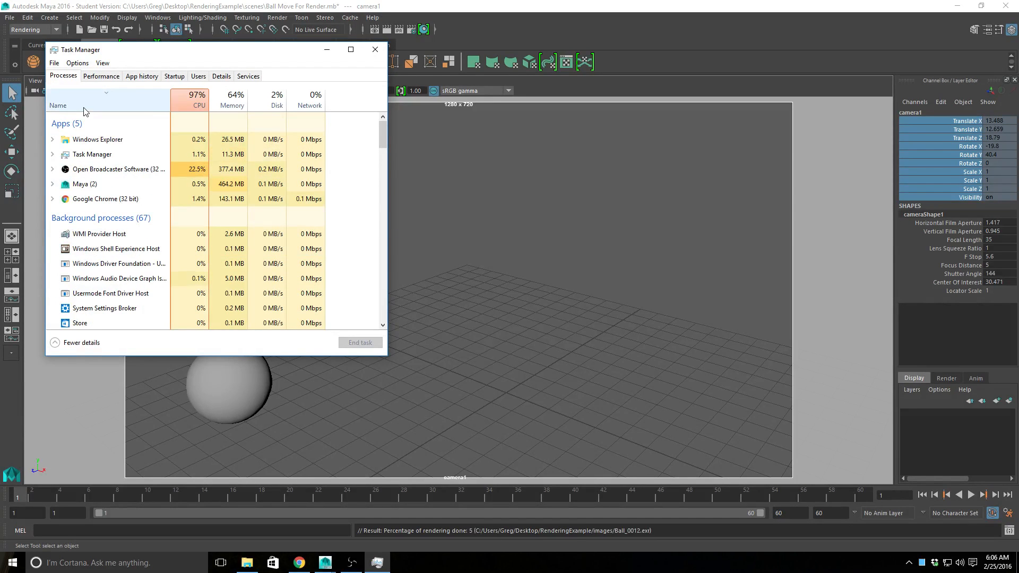
left_click(182, 99)
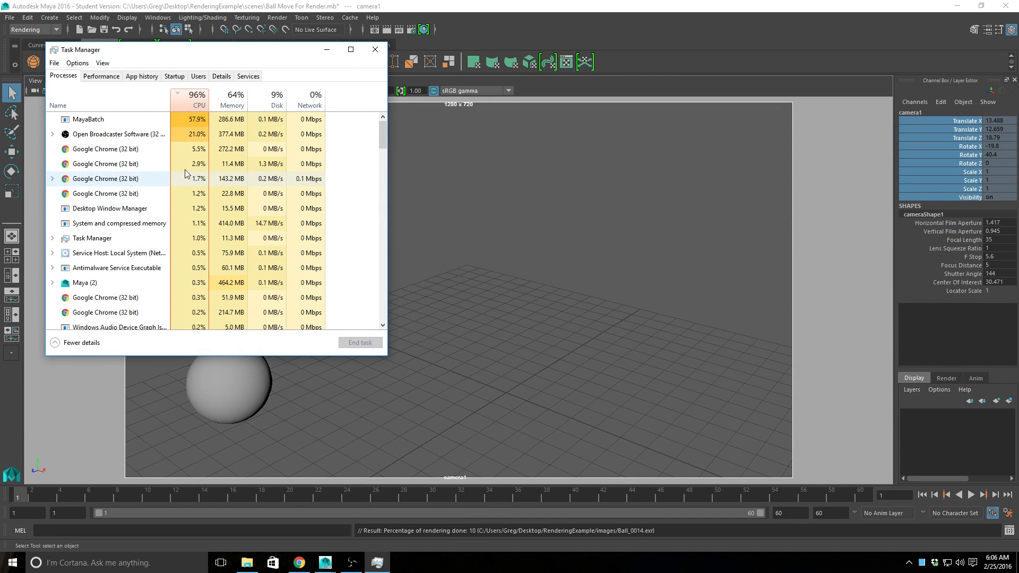
- Select the Maya app in the name-sorted list and re-sort by CPU usage to compare it with MayaBatch
left_click(162, 104)
left_click(81, 155)
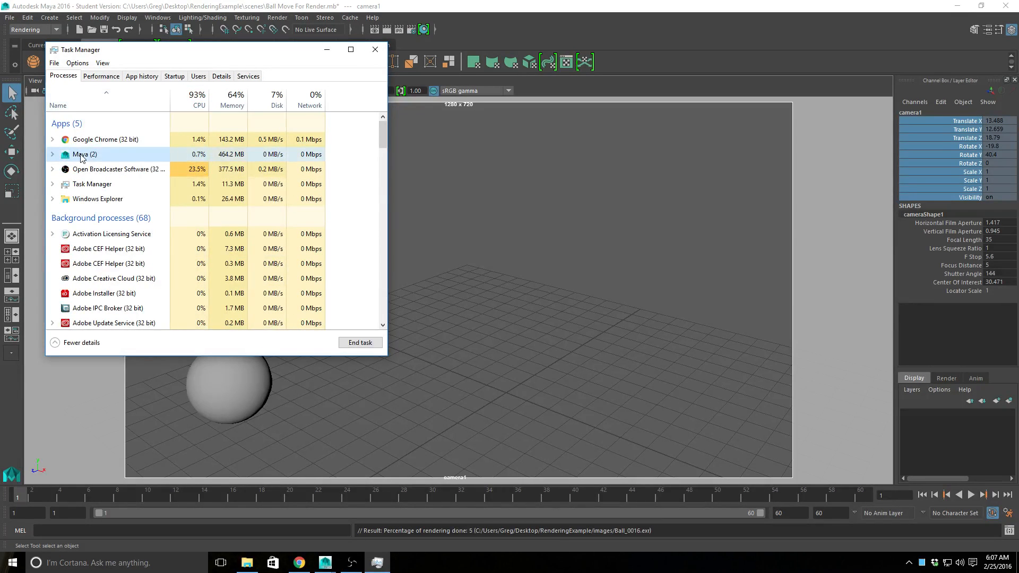
left_click(109, 99)
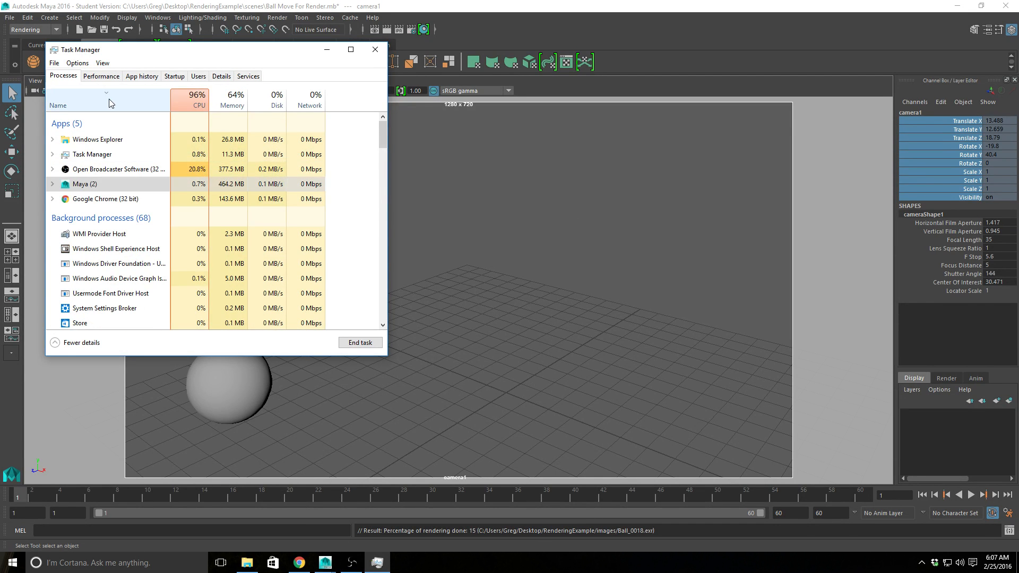
left_click(194, 103)
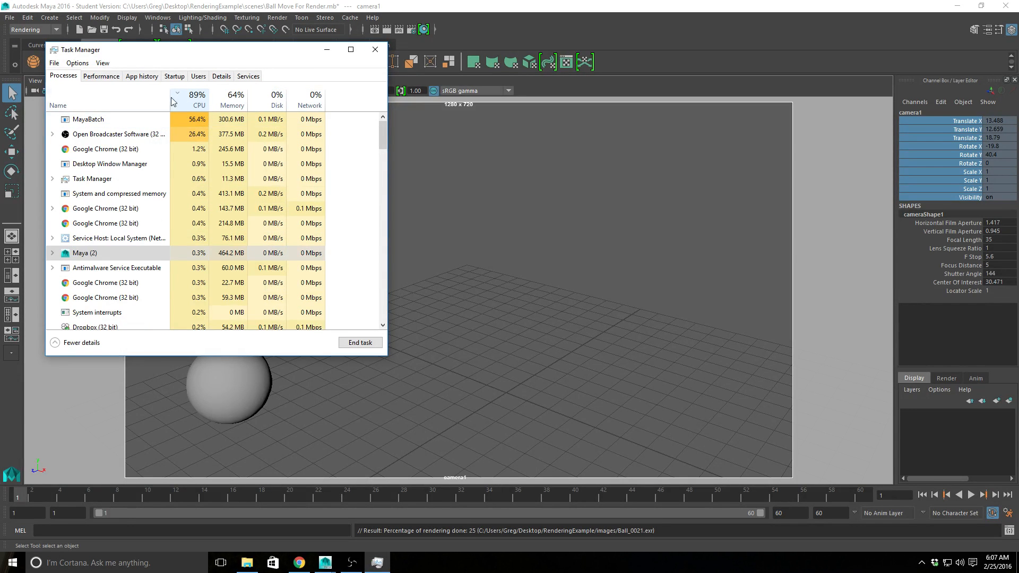
- End the Maya app's task from the name-sorted list, and sort the processes by CPU usage to check MayaBatch
left_click(101, 101)
left_click(85, 154)
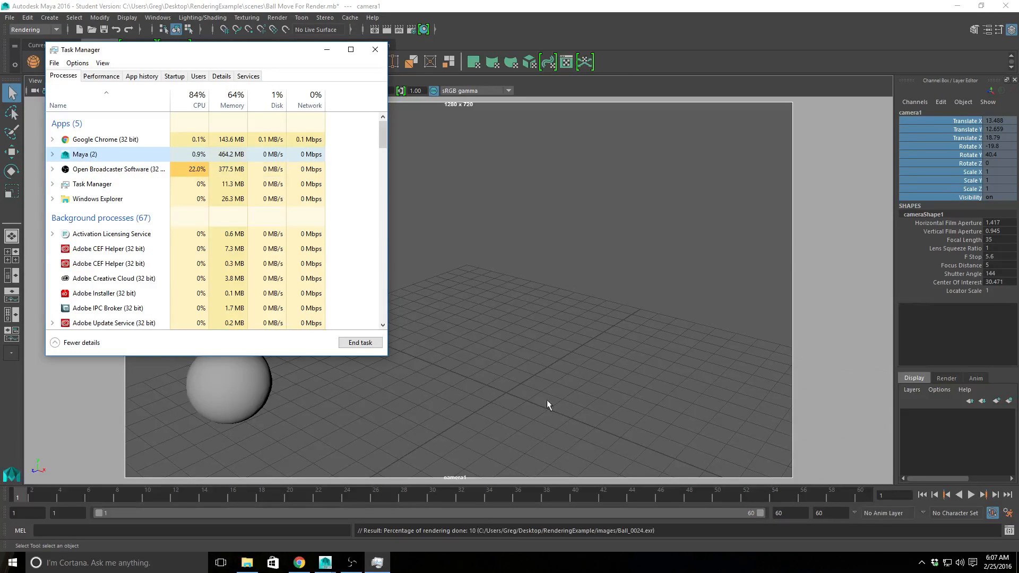
left_click(359, 342)
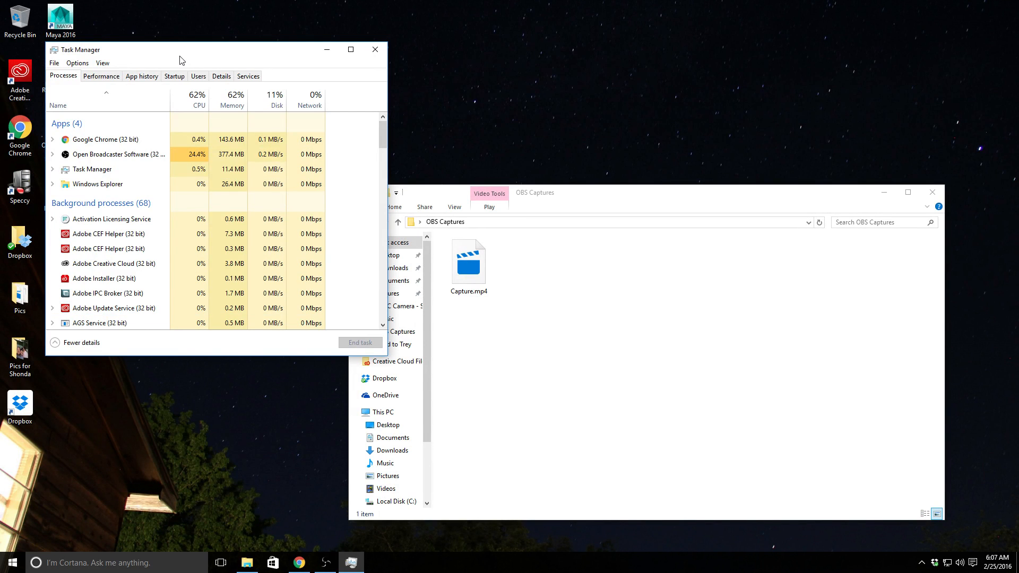
left_click_drag(179, 58, 373, 36)
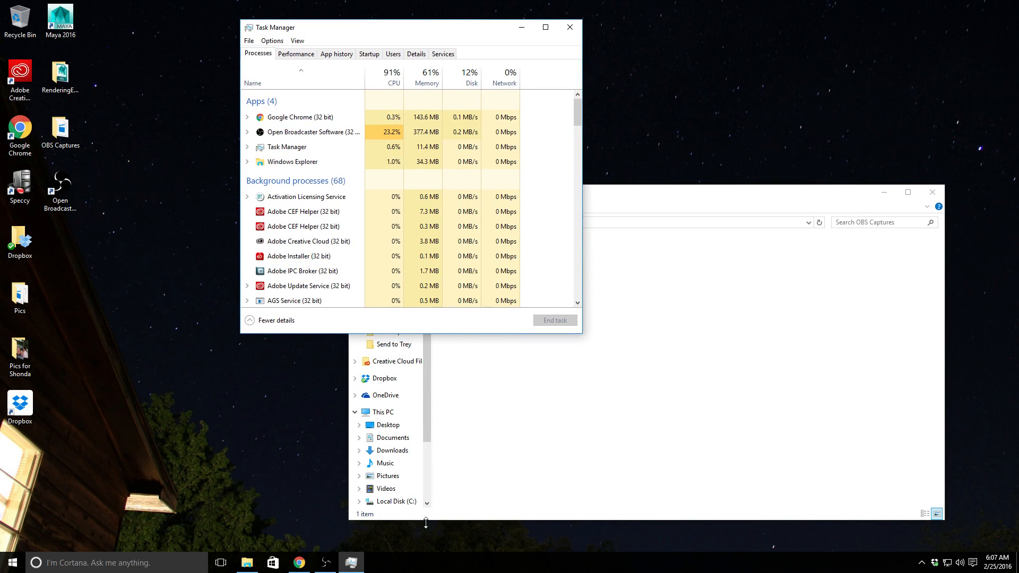
left_click(385, 81)
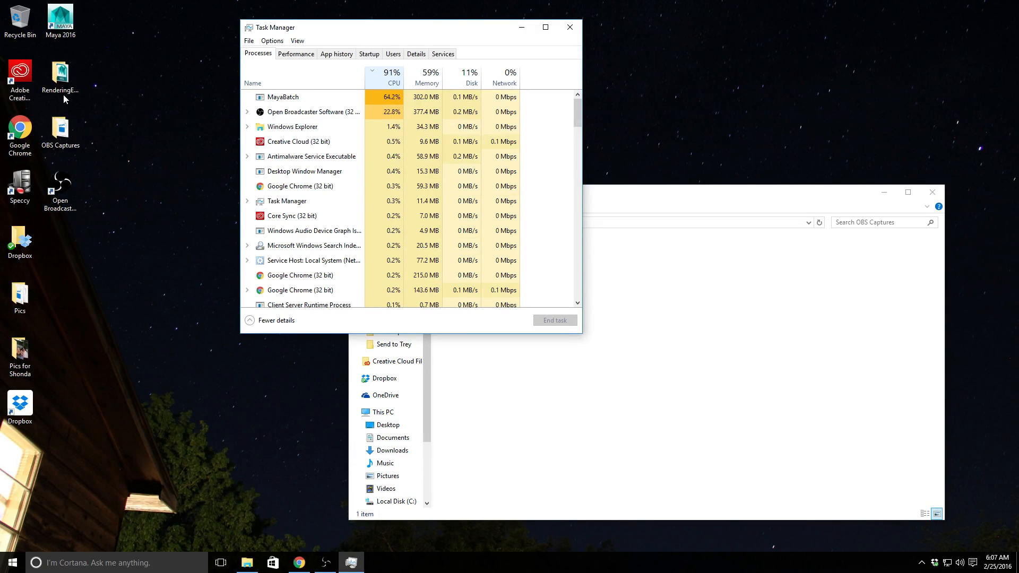
- Open the RenderingExample project folder from the desktop, maximize its window, and open the images folder to inspect the rendered frames
double_click(61, 77)
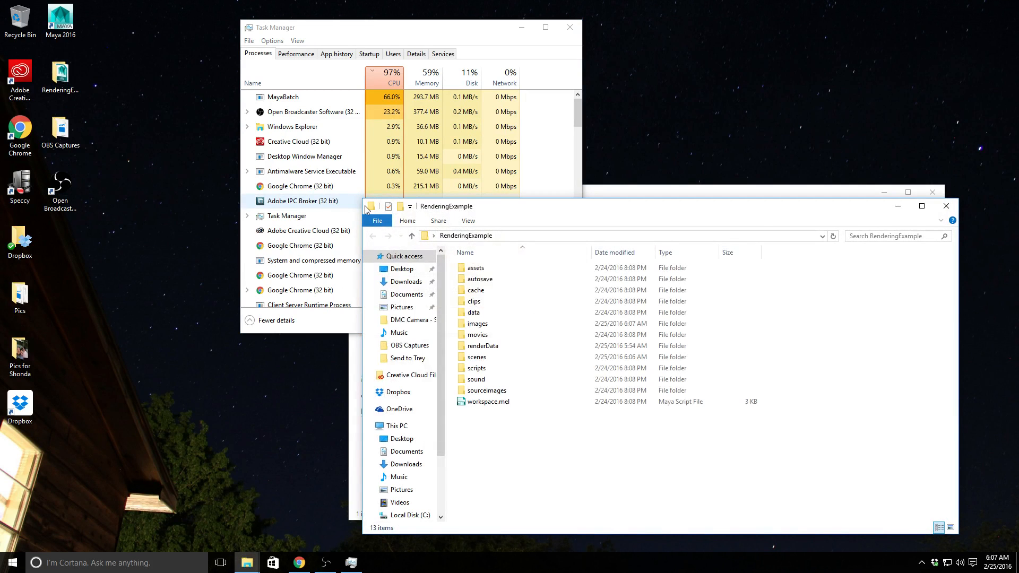
left_click(922, 207)
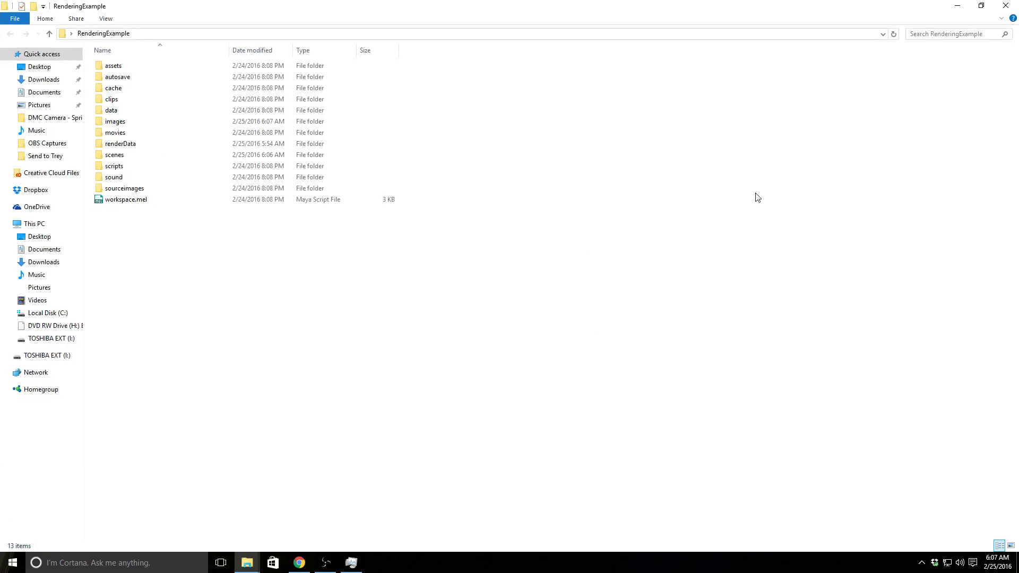
double_click(112, 121)
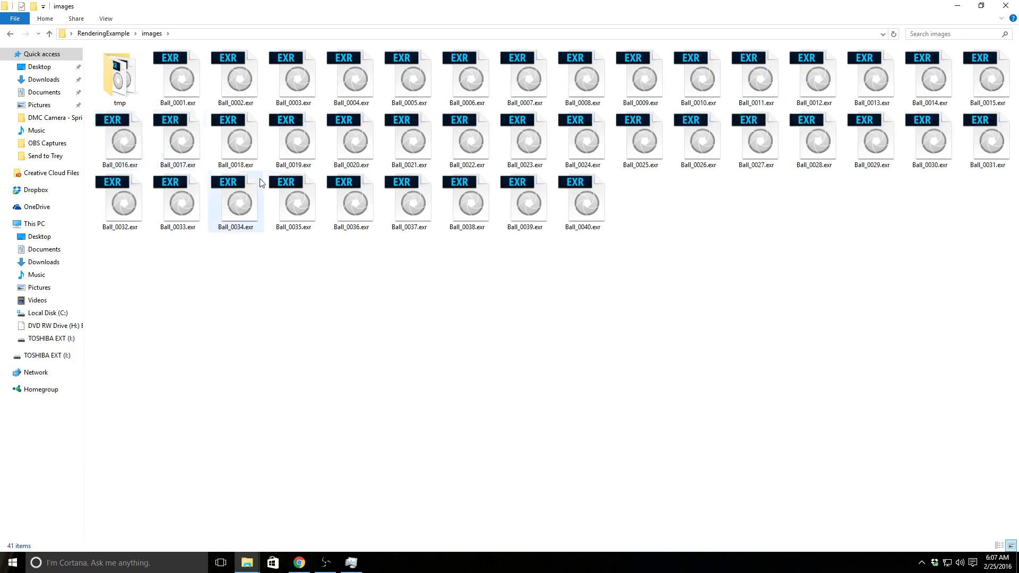